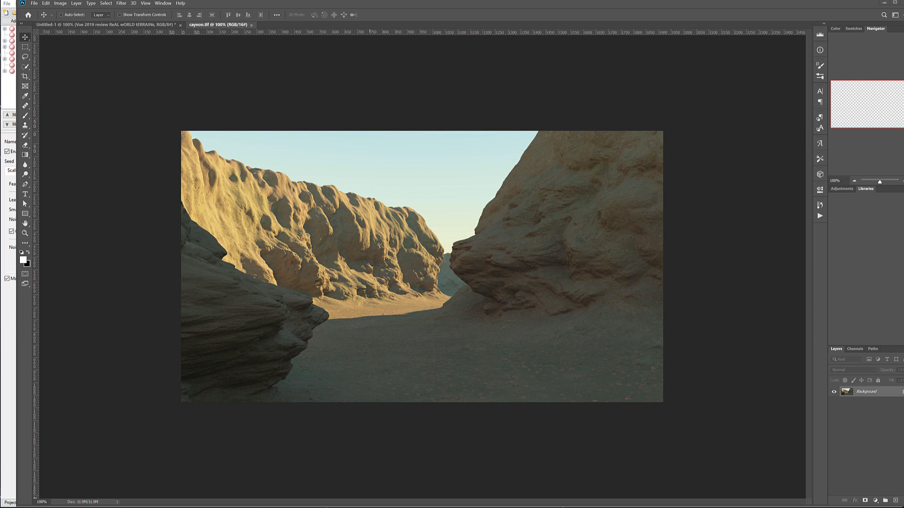
# - Switch to Terragen and examine the finished canyon terrain from above, along its winding course and down at floor level
pyautogui.hotkey('alt', 'Tab')
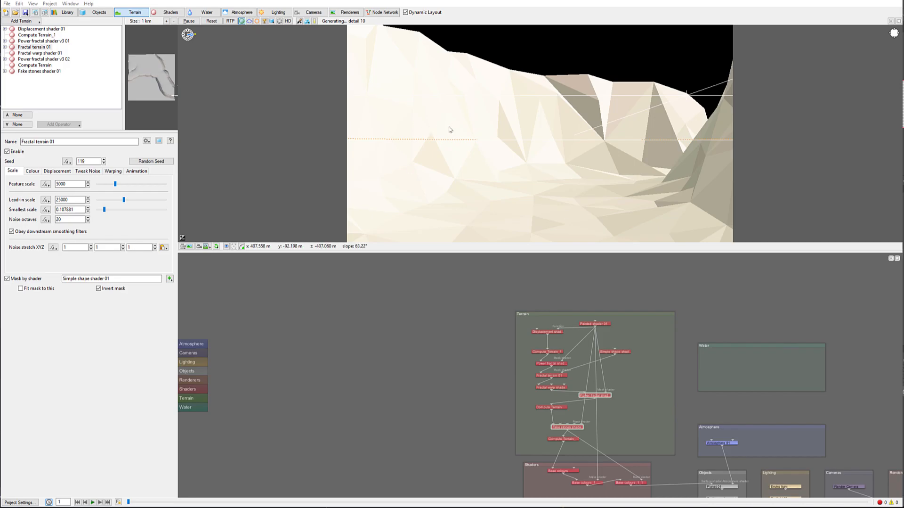
pyautogui.keyDown('alt'); pyautogui.moveTo(431, 108); pyautogui.dragTo(712, 305); pyautogui.keyUp('alt')
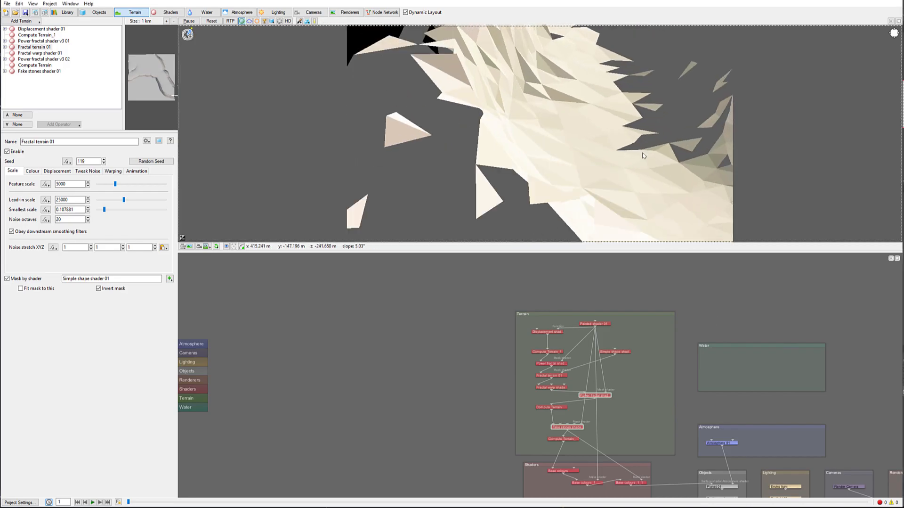
pyautogui.scroll(-5, 566, 78)
pyautogui.keyDown('alt'); pyautogui.moveTo(566, 77); pyautogui.dragTo(648, 165); pyautogui.keyUp('alt')
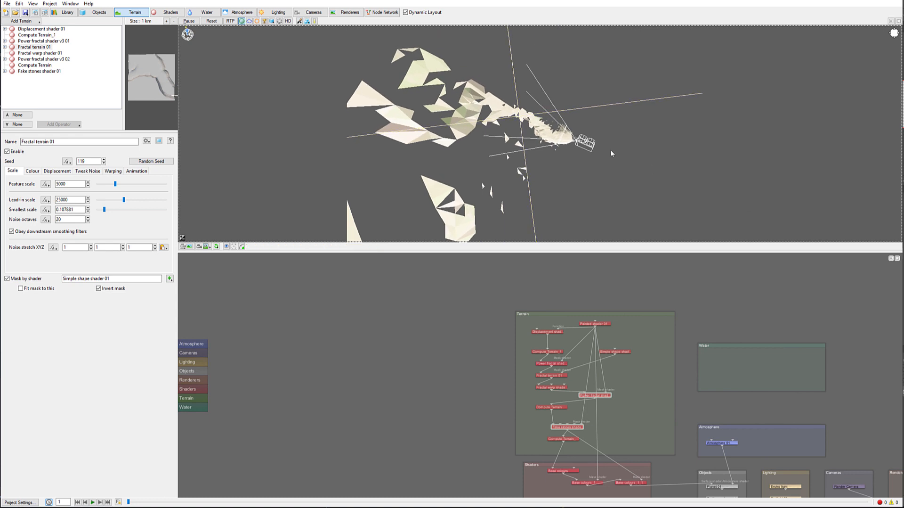
pyautogui.scroll(10, 462, 111)
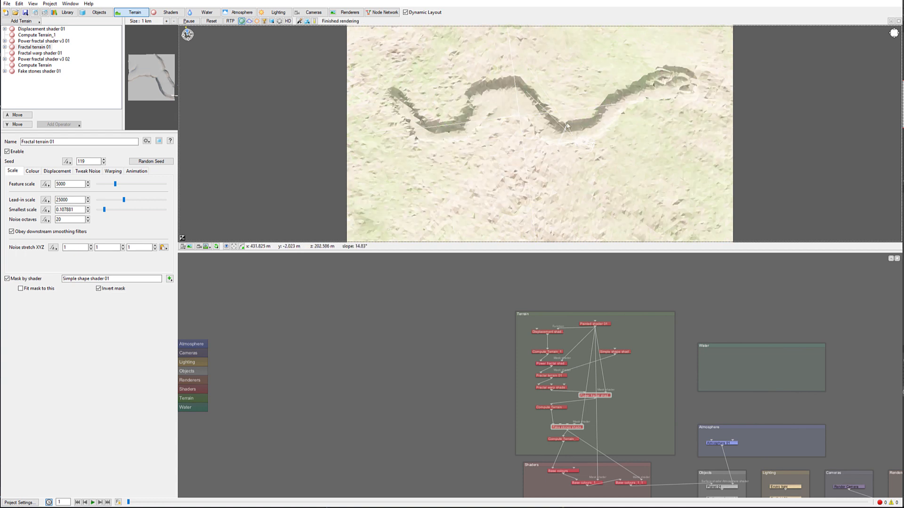
pyautogui.moveTo(654, 101); pyautogui.dragTo(529, 43)
pyautogui.moveTo(606, 145); pyautogui.dragTo(626, 301, button='right')
pyautogui.moveTo(639, 114); pyautogui.dragTo(505, 227)
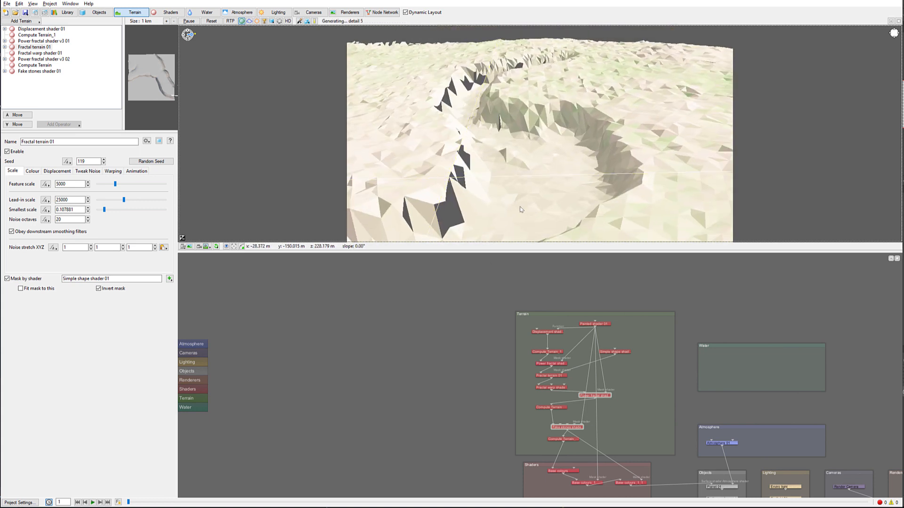
pyautogui.moveTo(551, 193); pyautogui.dragTo(575, 244, button='right')
pyautogui.moveTo(575, 236); pyautogui.dragTo(576, 106)
pyautogui.moveTo(617, 188); pyautogui.dragTo(627, 231, button='right')
pyautogui.moveTo(627, 234); pyautogui.dragTo(582, 148)
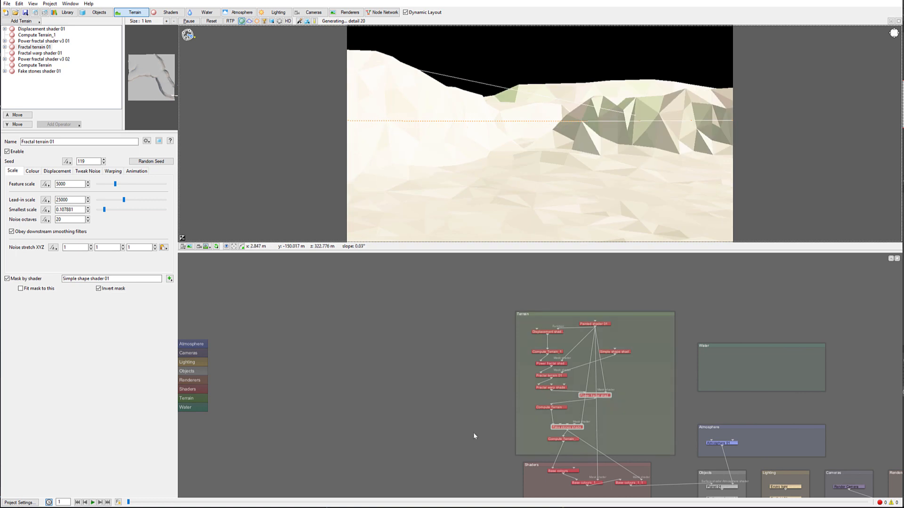
# - Switch to the default terrain project and start a new project, discarding the unsaved changes
pyautogui.hotkey('alt', 'Tab')
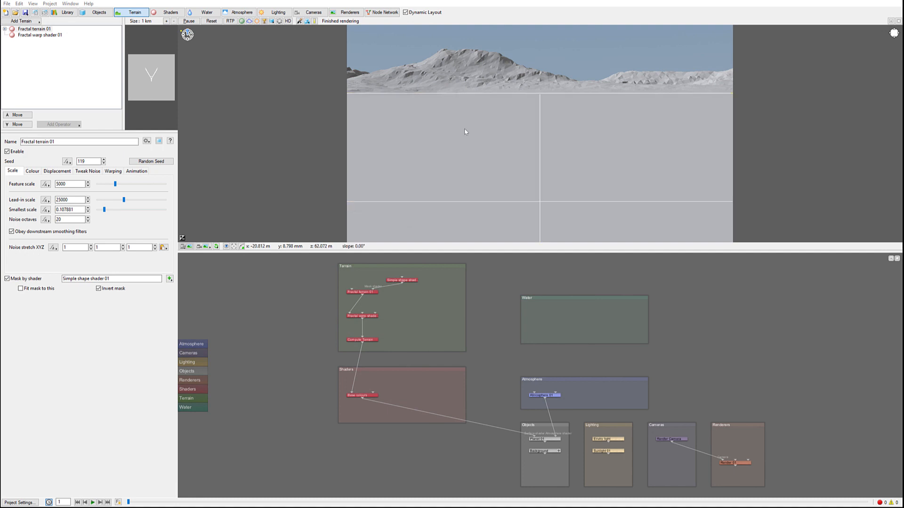
pyautogui.moveTo(567, 147); pyautogui.dragTo(437, 81)
pyautogui.keyDown('alt'); pyautogui.moveTo(585, 127); pyautogui.dragTo(544, 112); pyautogui.keyUp('alt')
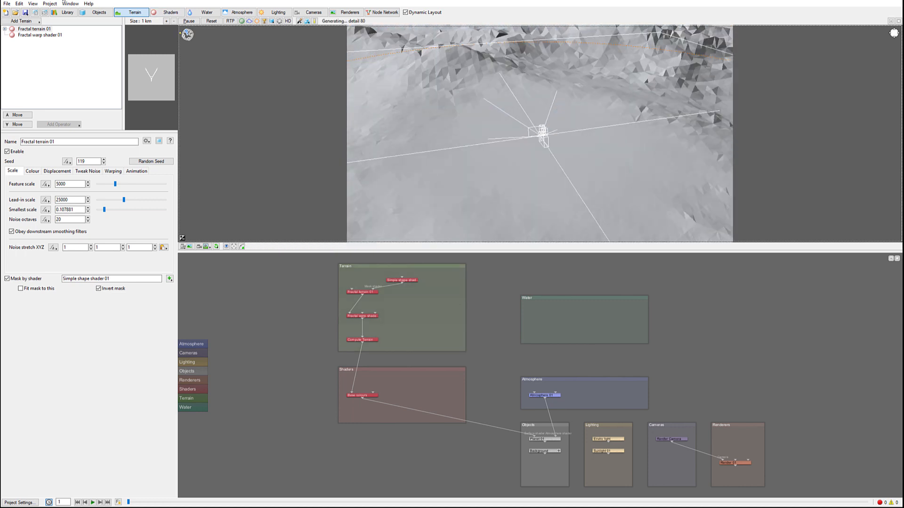
pyautogui.click(7, 4)
pyautogui.click(19, 12)
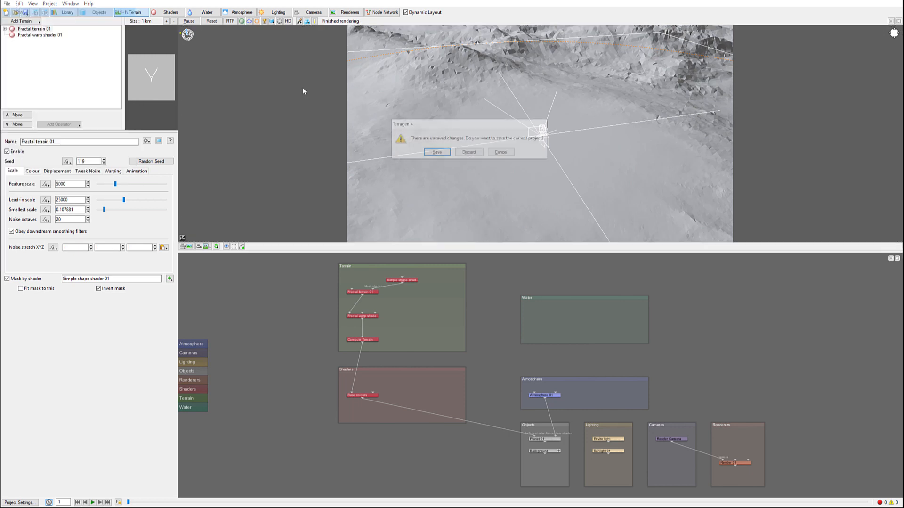
pyautogui.click(470, 152)
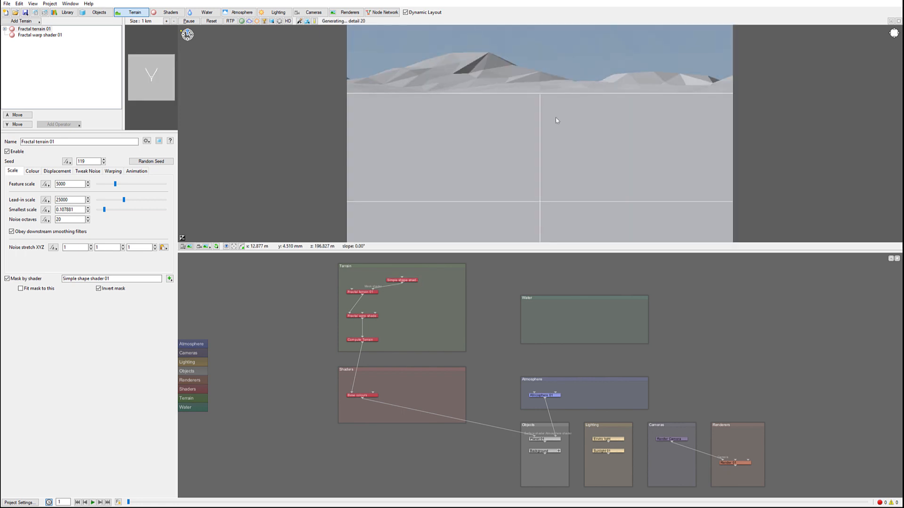
# - Create a Painted colour shader in the Terrain group and place it below the Simple shape shader
pyautogui.moveTo(666, 137); pyautogui.dragTo(532, 111)
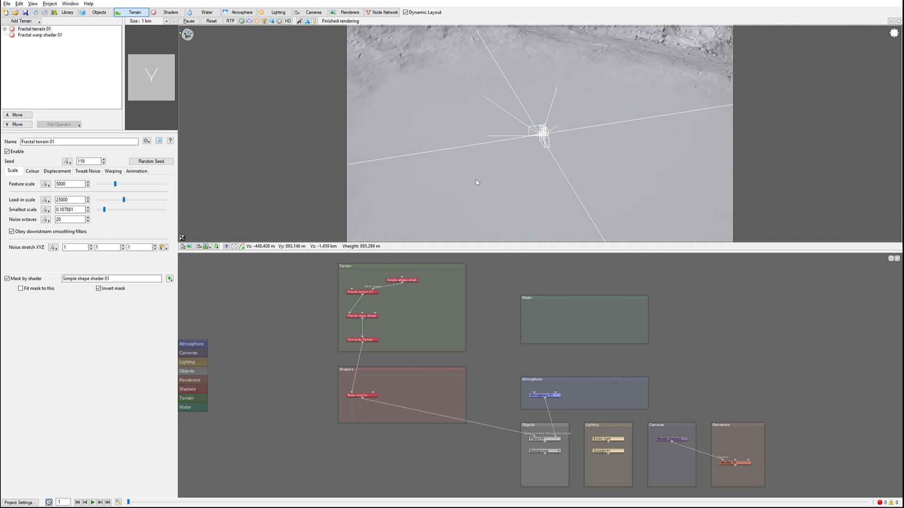
pyautogui.scroll(-4, 488, 170)
pyautogui.keyDown('alt'); pyautogui.moveTo(505, 177); pyautogui.dragTo(462, 238); pyautogui.keyUp('alt')
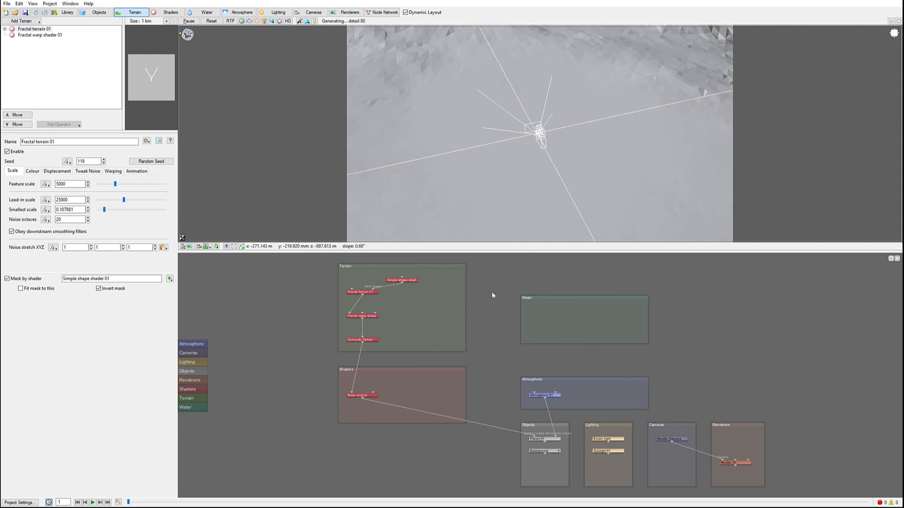
pyautogui.rightClick(441, 275)
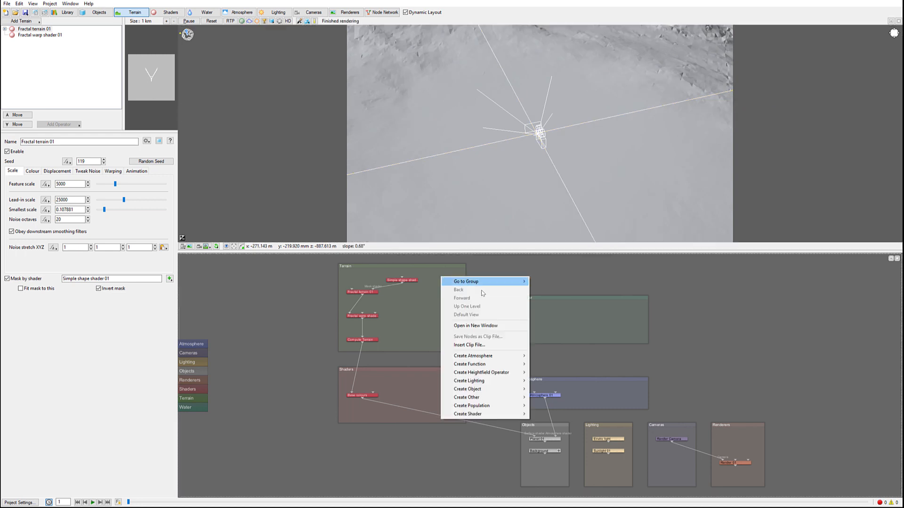
pyautogui.moveTo(518, 413)
pyautogui.moveTo(592, 414)
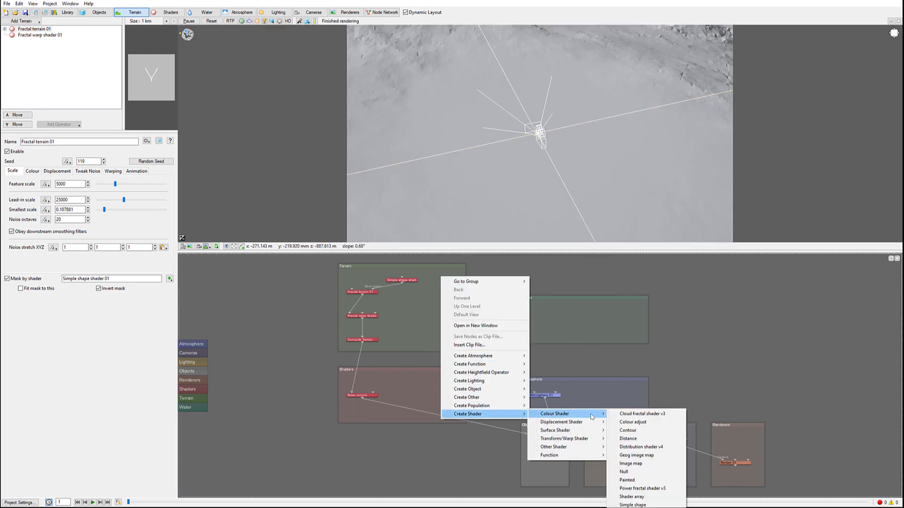
pyautogui.click(631, 480)
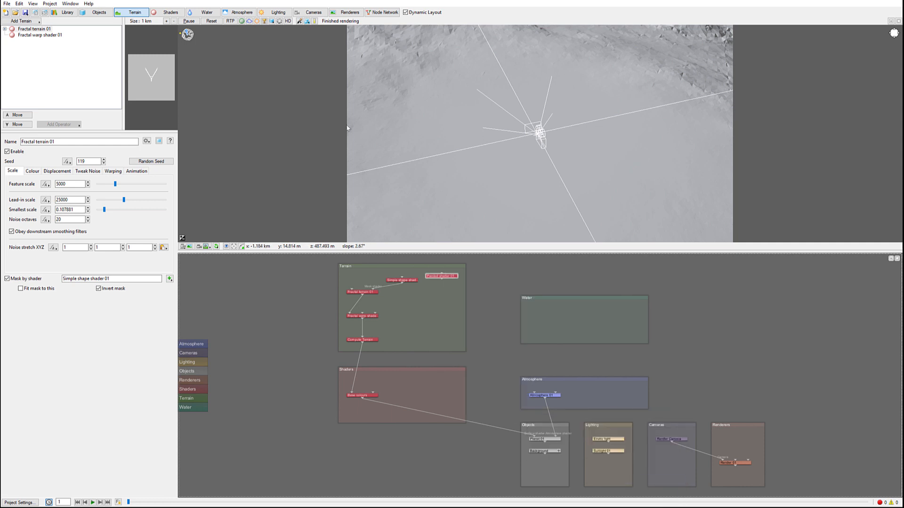
pyautogui.moveTo(439, 273); pyautogui.dragTo(427, 301)
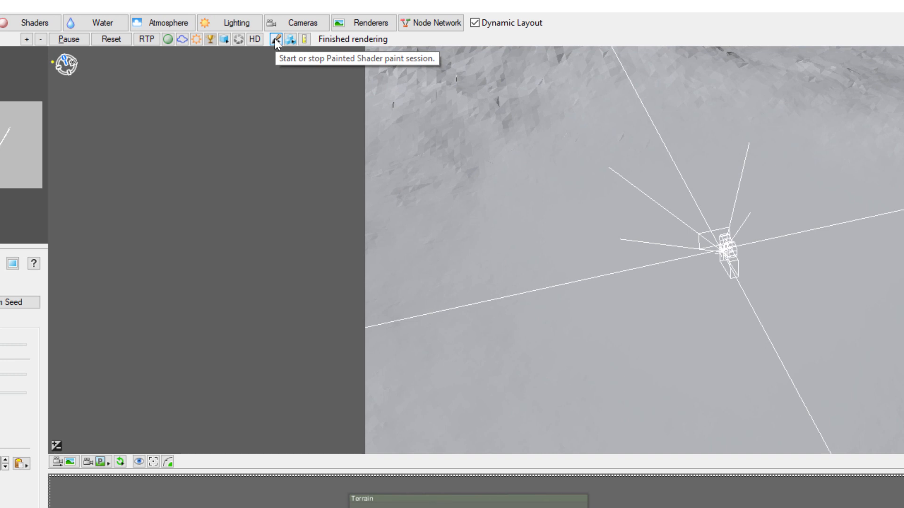
# - Start a paint session for Painted shader 01 in the 3D preview
pyautogui.click(275, 38)
pyautogui.moveTo(366, 41)
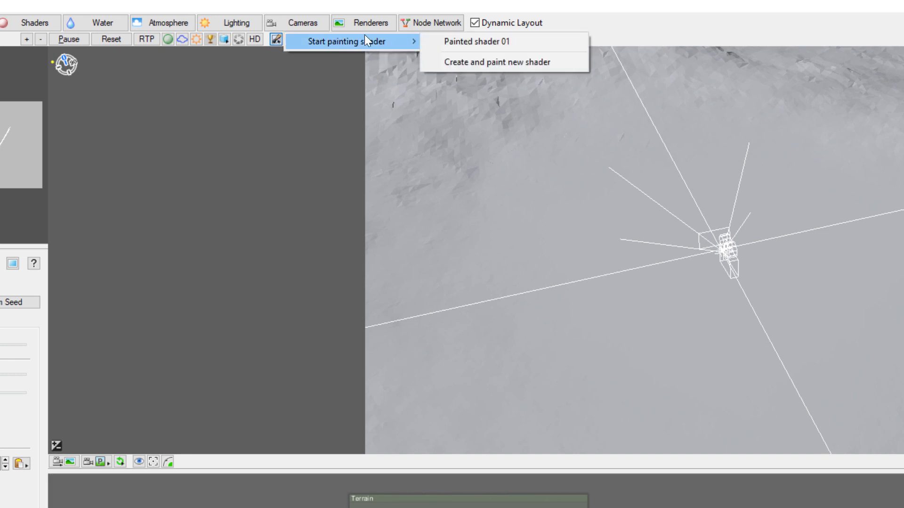
pyautogui.click(530, 40)
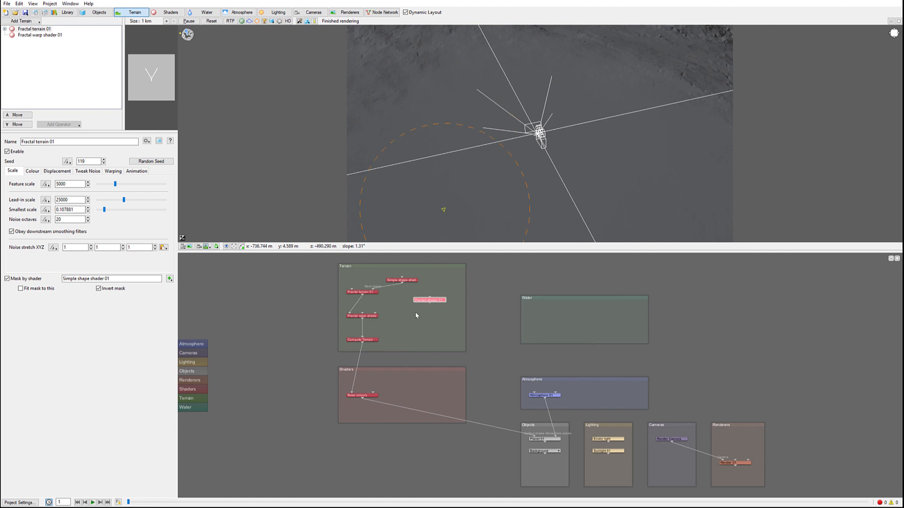
# - Open the settings of Painted shader 01 and set its absolute brush size to 200 metres
pyautogui.doubleClick(437, 302)
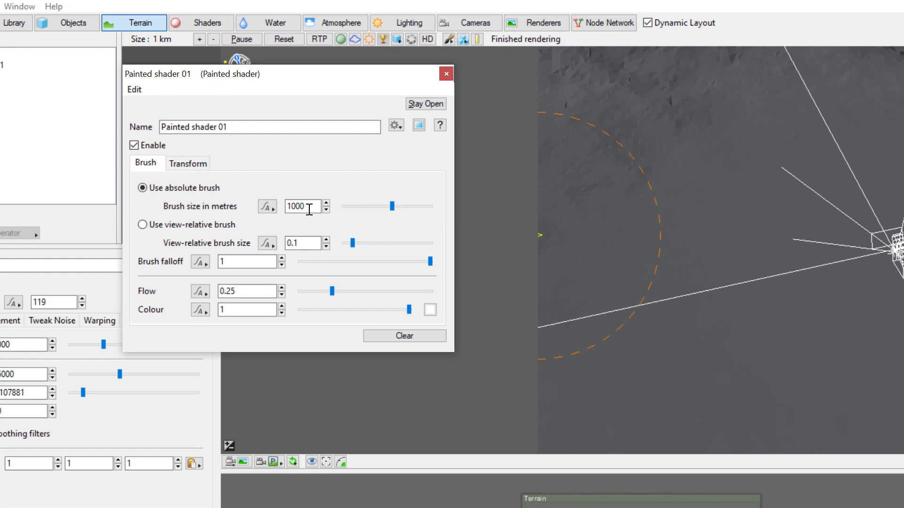
pyautogui.doubleClick(310, 209)
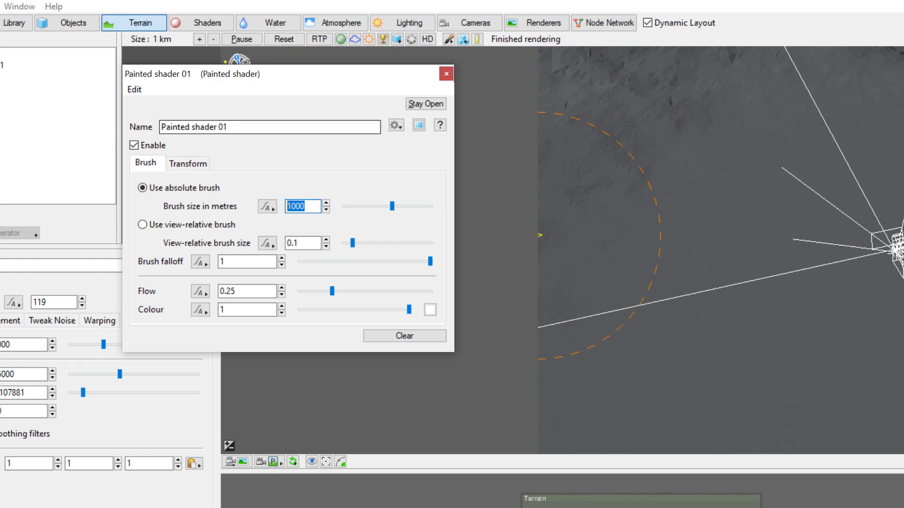
pyautogui.write('300')
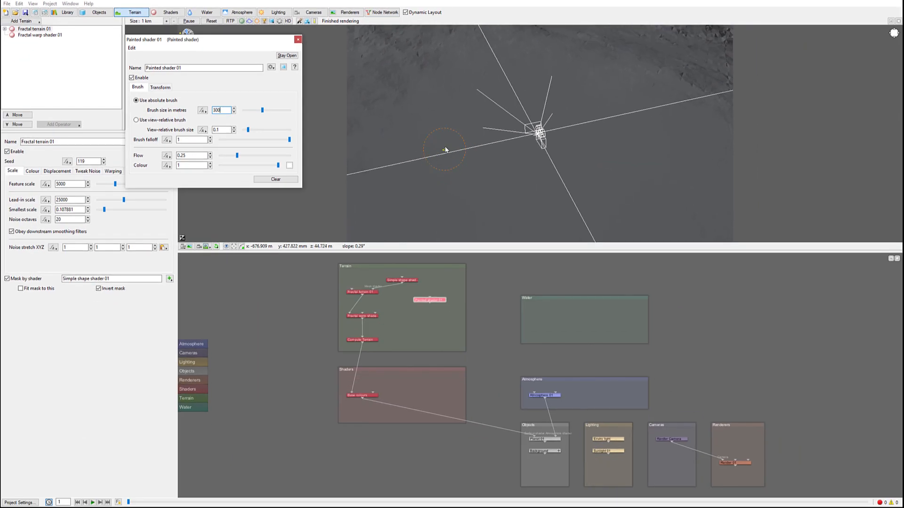
pyautogui.click(445, 149)
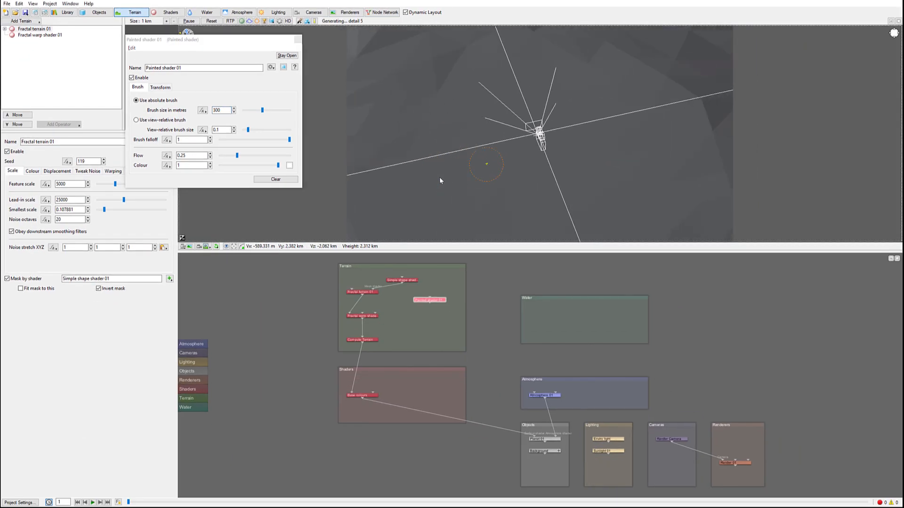
pyautogui.doubleClick(228, 109)
pyautogui.write('20')
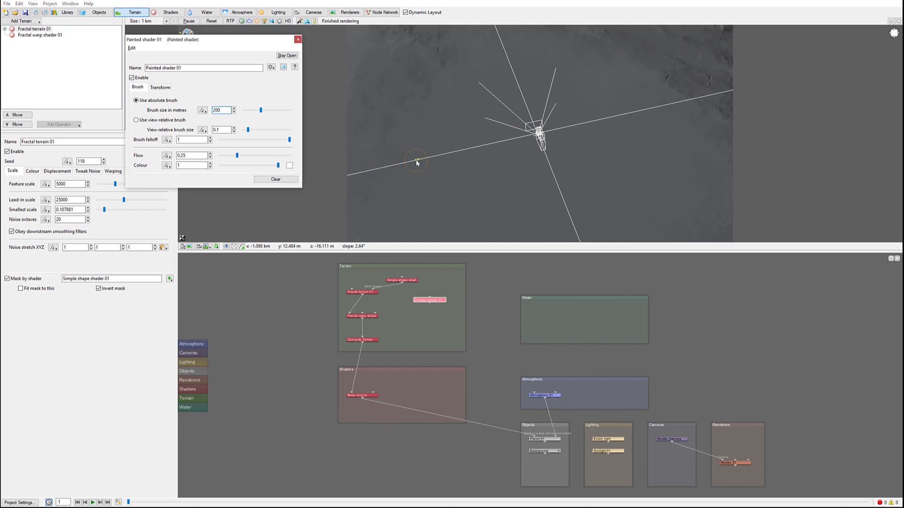
# - Paint a continuous winding canyon path across the whole terrain in the preview and stop painting Painted shader 01
pyautogui.click(362, 131)
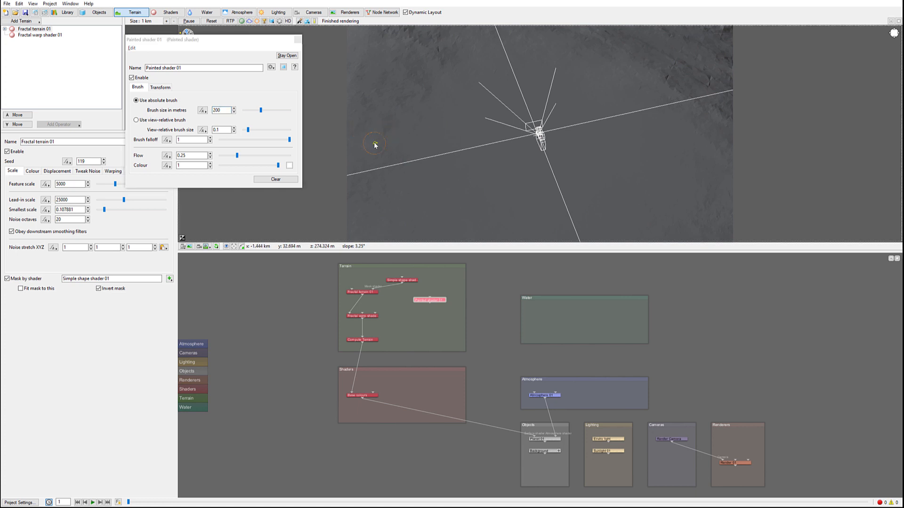
pyautogui.moveTo(376, 144)
pyautogui.mouseDown()
pyautogui.moveTo(375, 137)
pyautogui.moveTo(383, 151)
pyautogui.mouseUp()
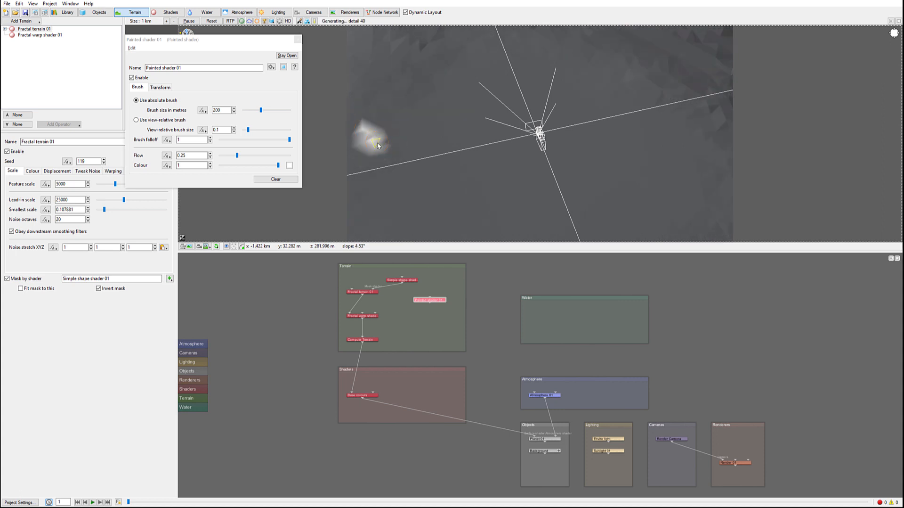
pyautogui.moveTo(375, 147)
pyautogui.mouseDown()
pyautogui.moveTo(428, 169)
pyautogui.moveTo(471, 141)
pyautogui.moveTo(488, 112)
pyautogui.moveTo(640, 137)
pyautogui.mouseUp()
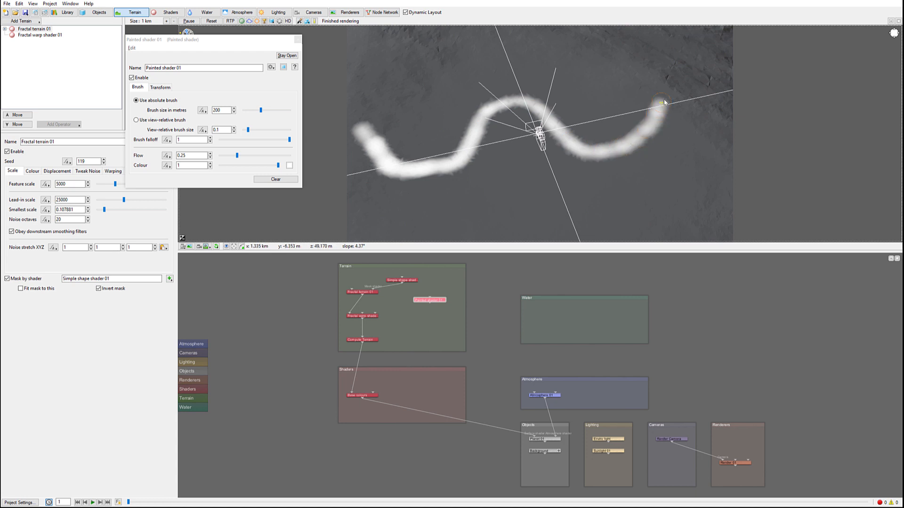
pyautogui.moveTo(694, 89)
pyautogui.mouseDown()
pyautogui.moveTo(730, 92)
pyautogui.moveTo(702, 89)
pyautogui.moveTo(671, 101)
pyautogui.moveTo(682, 91)
pyautogui.moveTo(653, 126)
pyautogui.moveTo(596, 149)
pyautogui.moveTo(535, 112)
pyautogui.moveTo(494, 107)
pyautogui.moveTo(471, 115)
pyautogui.moveTo(487, 124)
pyautogui.moveTo(454, 160)
pyautogui.moveTo(378, 149)
pyautogui.moveTo(360, 131)
pyautogui.moveTo(407, 163)
pyautogui.moveTo(469, 144)
pyautogui.moveTo(531, 105)
pyautogui.moveTo(511, 109)
pyautogui.moveTo(581, 135)
pyautogui.moveTo(627, 138)
pyautogui.moveTo(646, 134)
pyautogui.moveTo(711, 78)
pyautogui.moveTo(717, 86)
pyautogui.mouseUp()
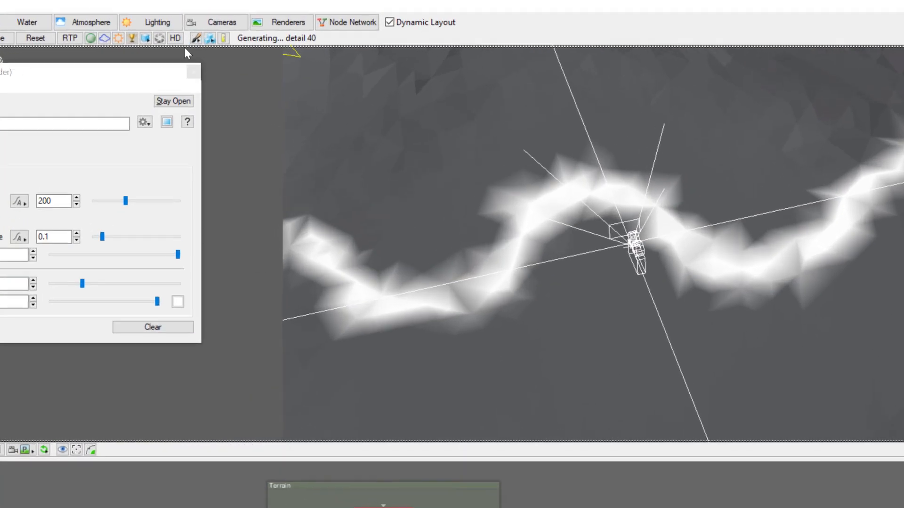
pyautogui.click(196, 39)
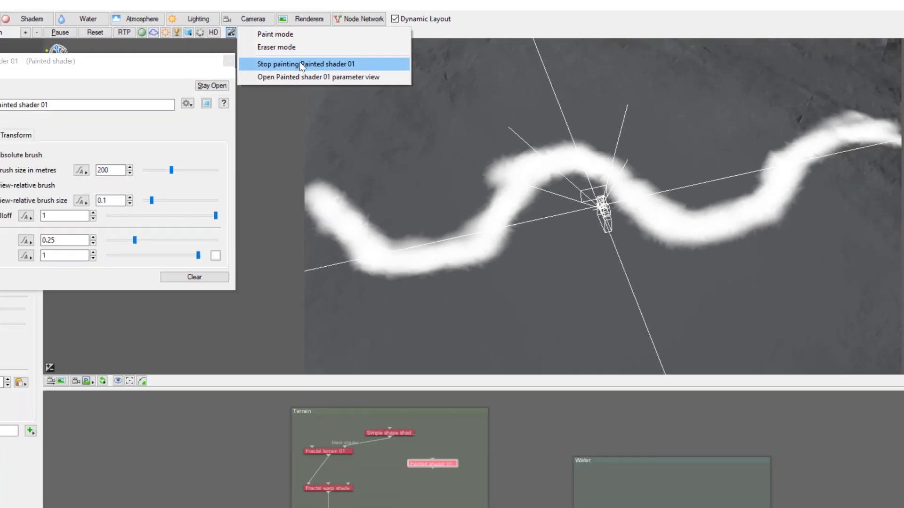
pyautogui.click(275, 78)
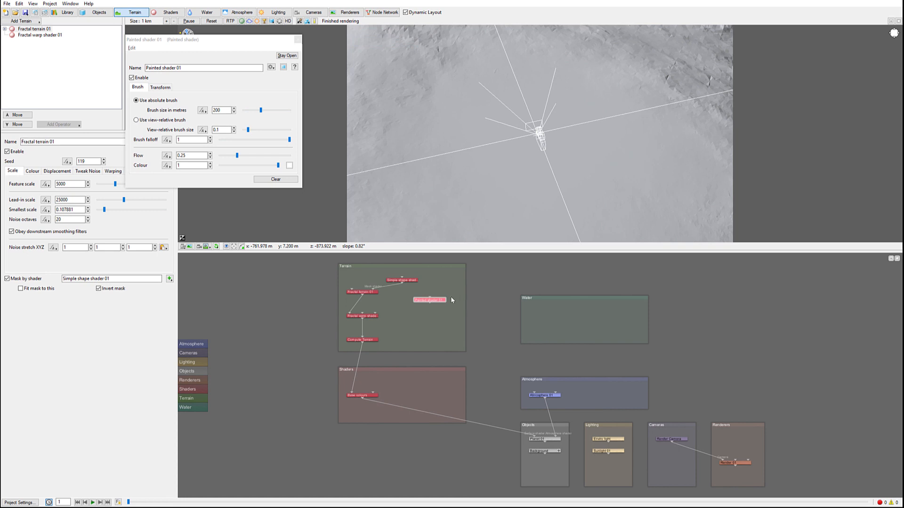
# - Rearrange the Terrain group: stack the fractal terrain, warp and Compute Terrain nodes low, with the Simple shape shader beside them and the Painted shader above
pyautogui.moveTo(371, 317); pyautogui.dragTo(380, 326)
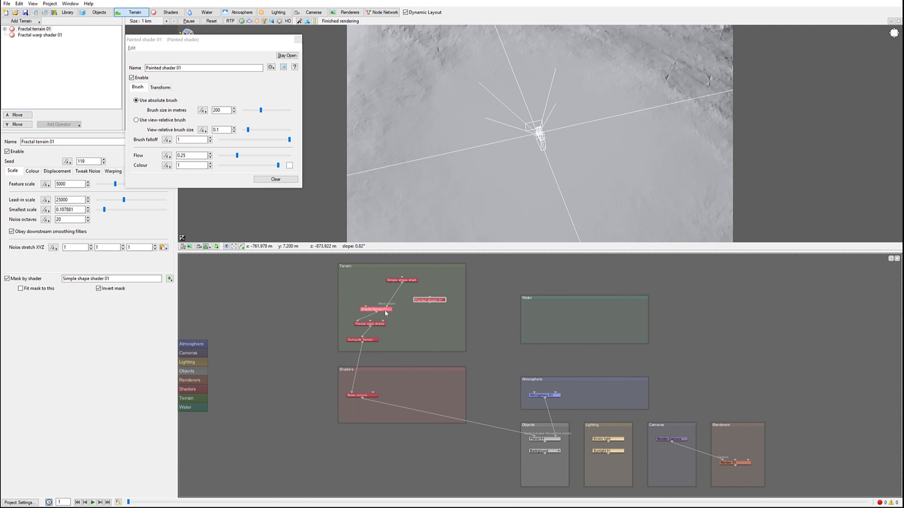
pyautogui.moveTo(381, 345); pyautogui.dragTo(376, 344)
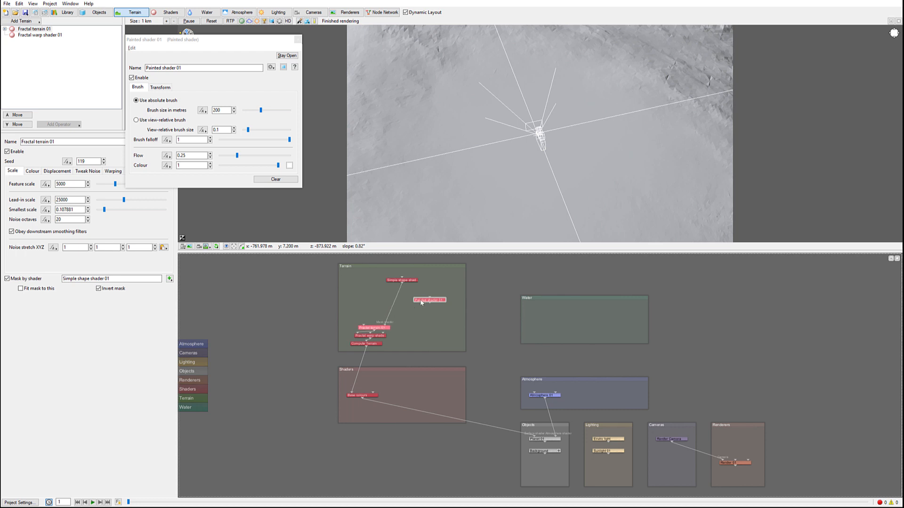
pyautogui.moveTo(427, 314); pyautogui.dragTo(431, 315)
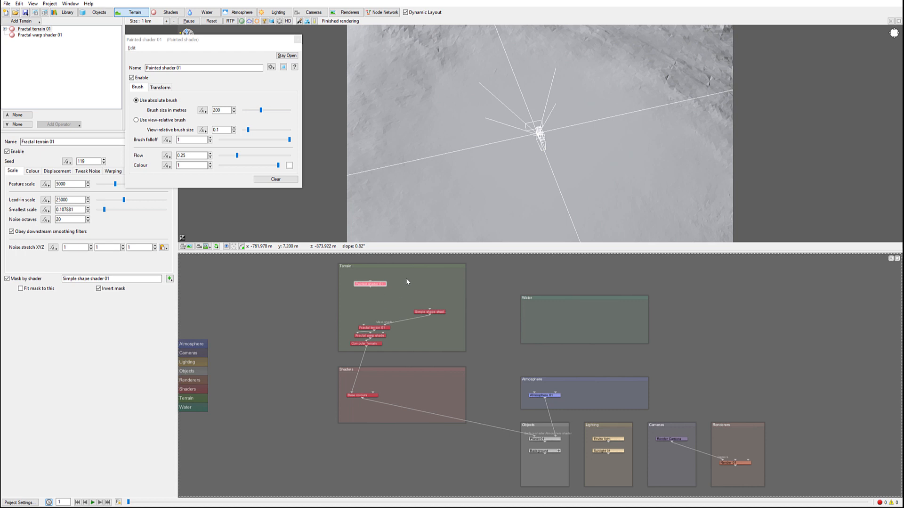
# - Create a Displacement shader in the Terrain group between the Painted shader and Fractal terrain 01
pyautogui.rightClick(408, 278)
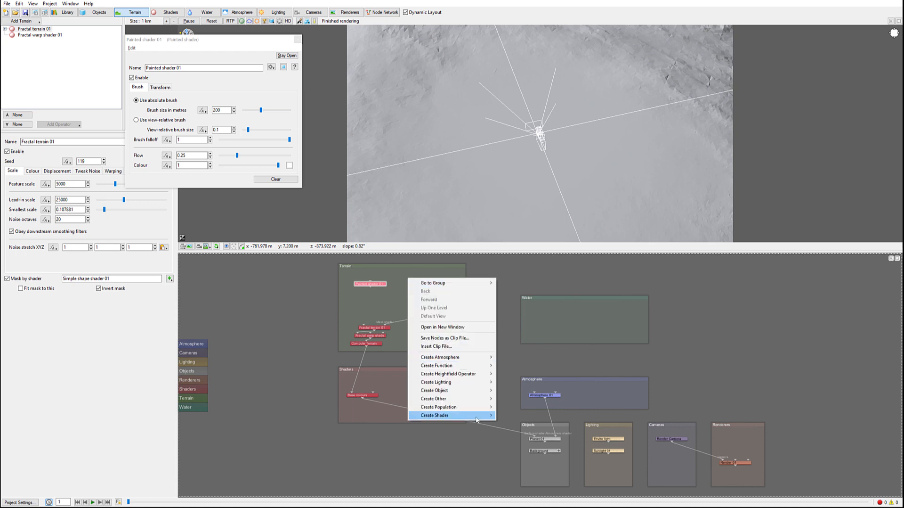
pyautogui.moveTo(477, 417)
pyautogui.moveTo(536, 423)
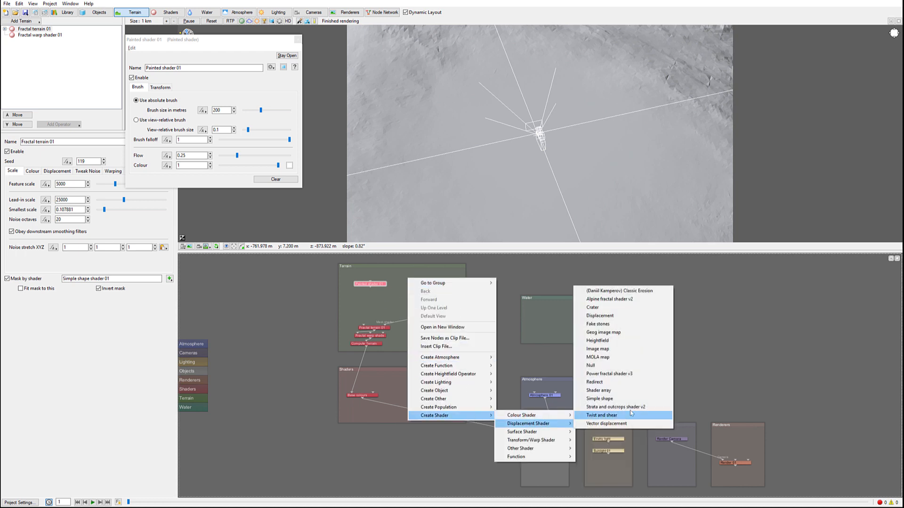
pyautogui.click(615, 316)
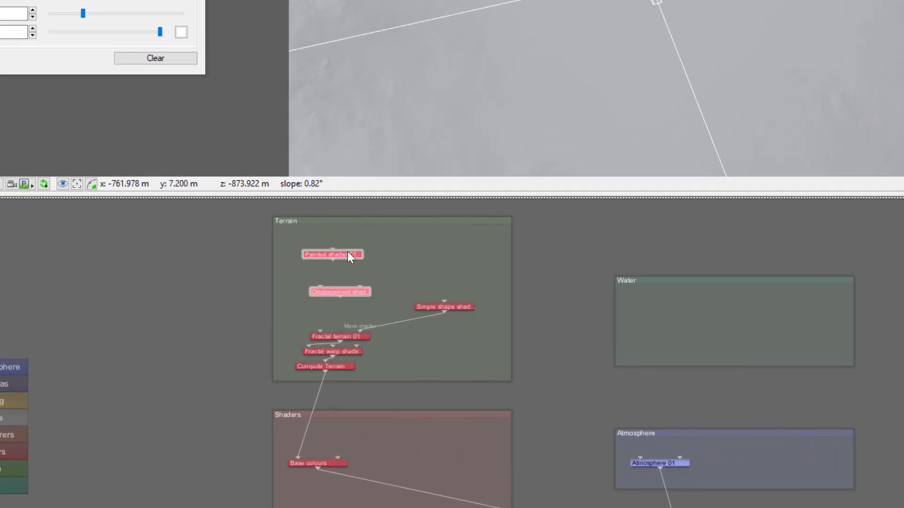
# - Reposition the Painted and Displacement shader nodes, and connect Painted shader 01 to the Displacement shader's function input
pyautogui.moveTo(378, 282); pyautogui.dragTo(404, 273)
pyautogui.moveTo(396, 238); pyautogui.dragTo(402, 233)
pyautogui.moveTo(359, 286); pyautogui.dragTo(355, 265)
pyautogui.moveTo(384, 236); pyautogui.dragTo(352, 265)
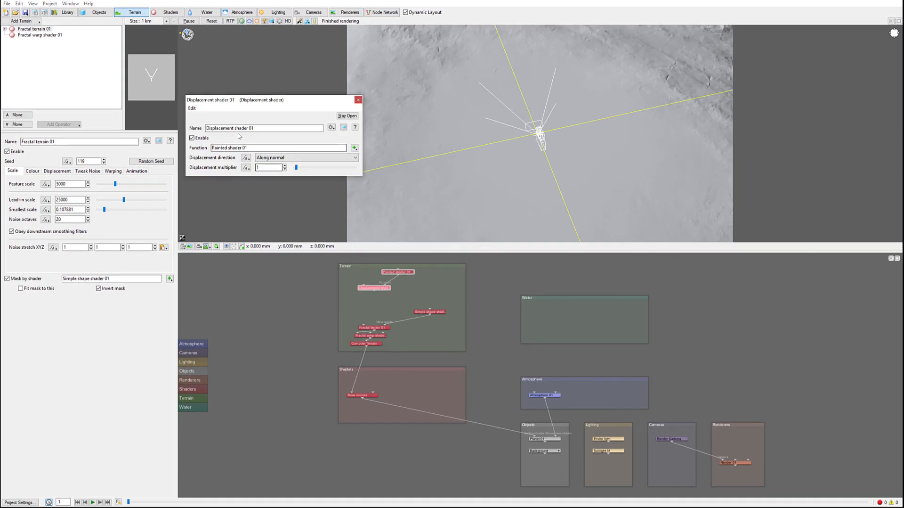
# - Set the Displacement shader's multiplier to 100 and connect its output to the main input of Fractal terrain 01
pyautogui.doubleClick(269, 168)
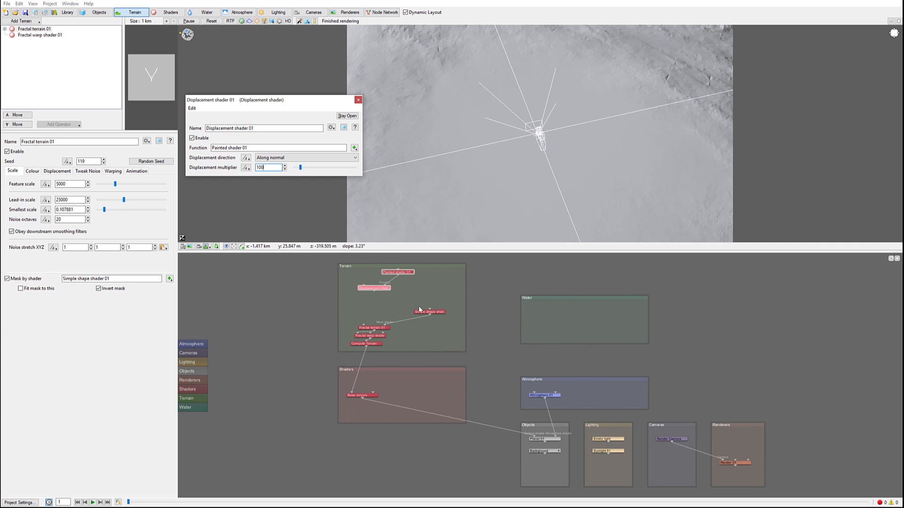
pyautogui.click(373, 292)
pyautogui.moveTo(361, 326); pyautogui.dragTo(363, 327)
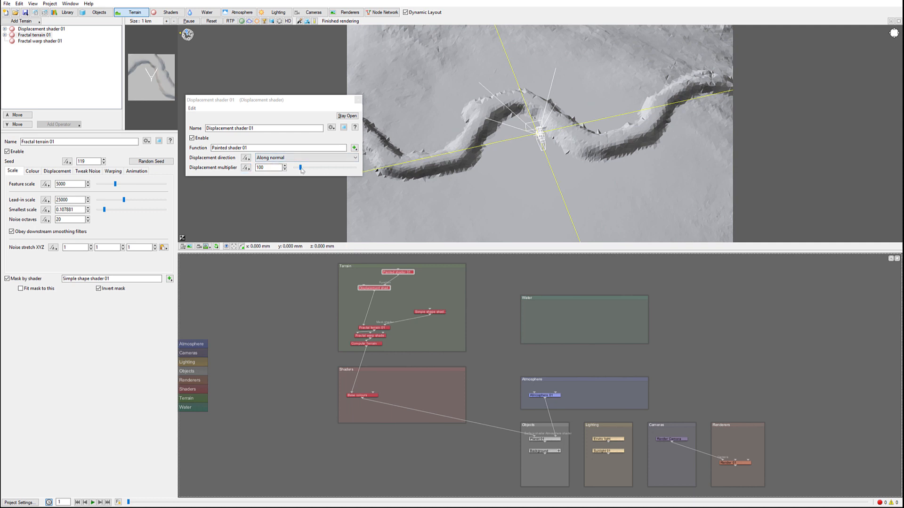
# - Set the displacement multiplier of Displacement shader 01 to -300 so the painted path is carved into the ground
pyautogui.moveTo(300, 168); pyautogui.dragTo(290, 169)
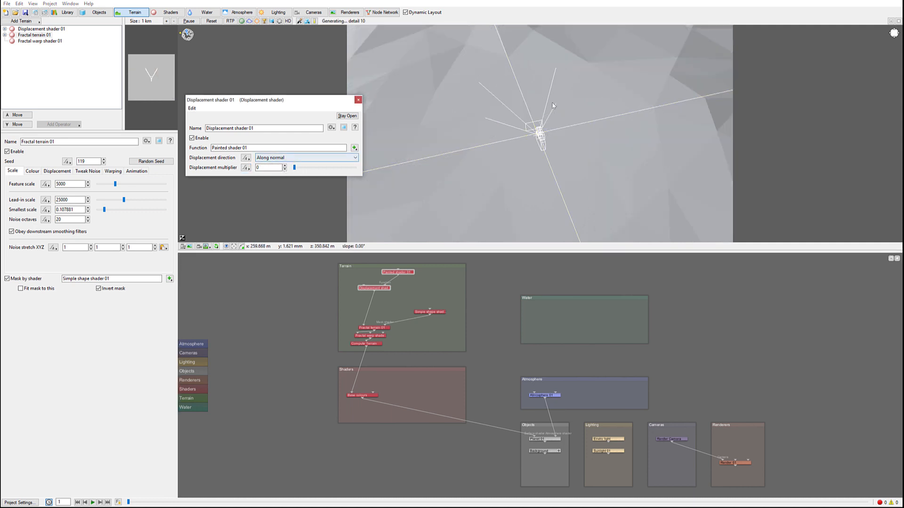
pyautogui.doubleClick(270, 168)
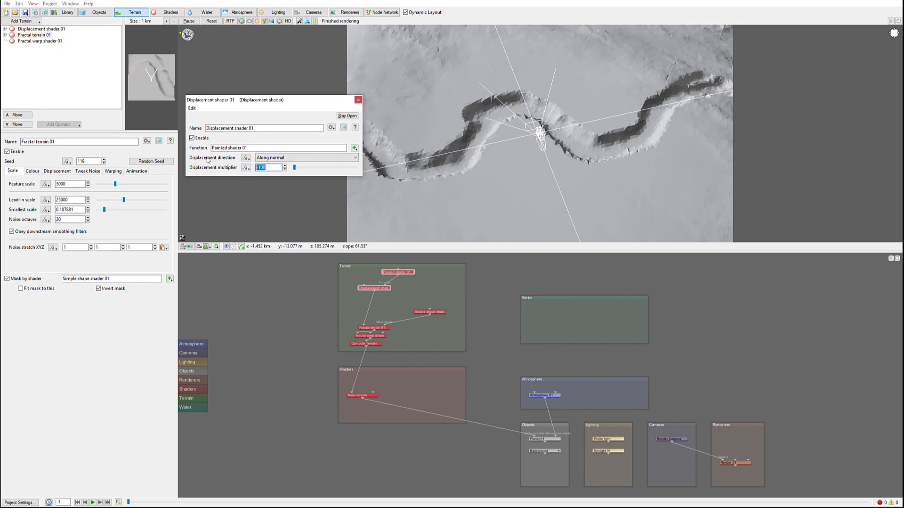
pyautogui.write('-300')
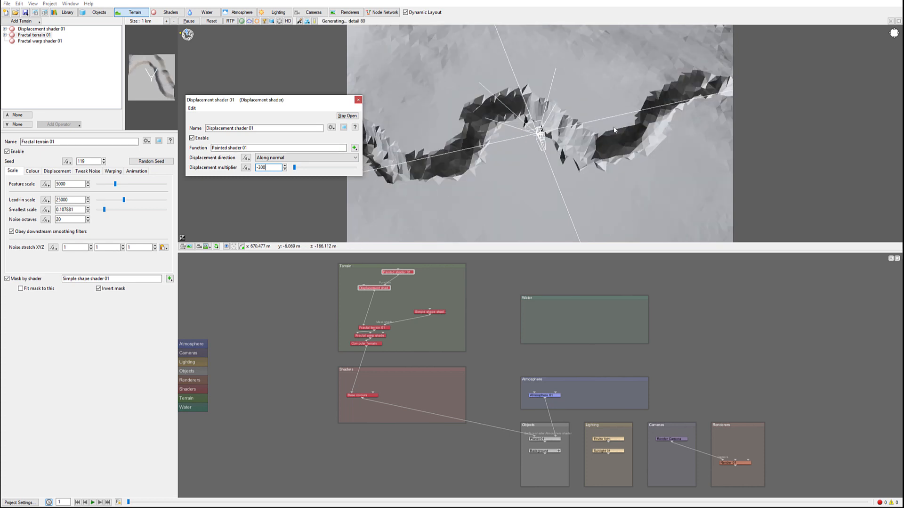
pyautogui.moveTo(629, 127); pyautogui.dragTo(308, 55)
pyautogui.moveTo(616, 219); pyautogui.dragTo(518, 142)
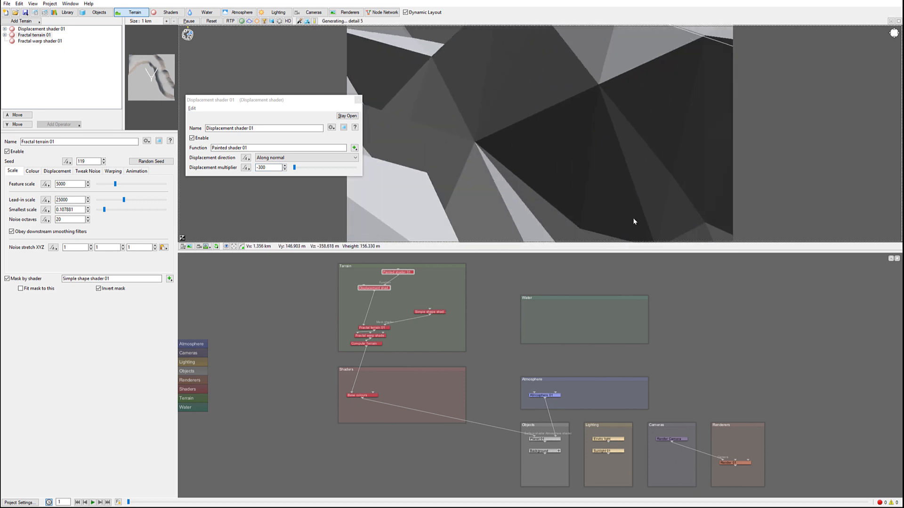
pyautogui.moveTo(559, 187); pyautogui.dragTo(554, 126)
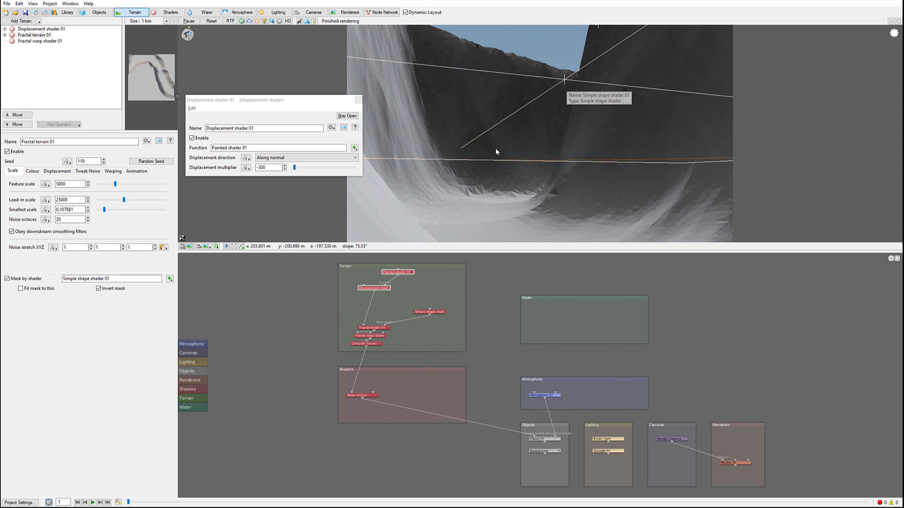
pyautogui.moveTo(442, 137); pyautogui.dragTo(426, 107)
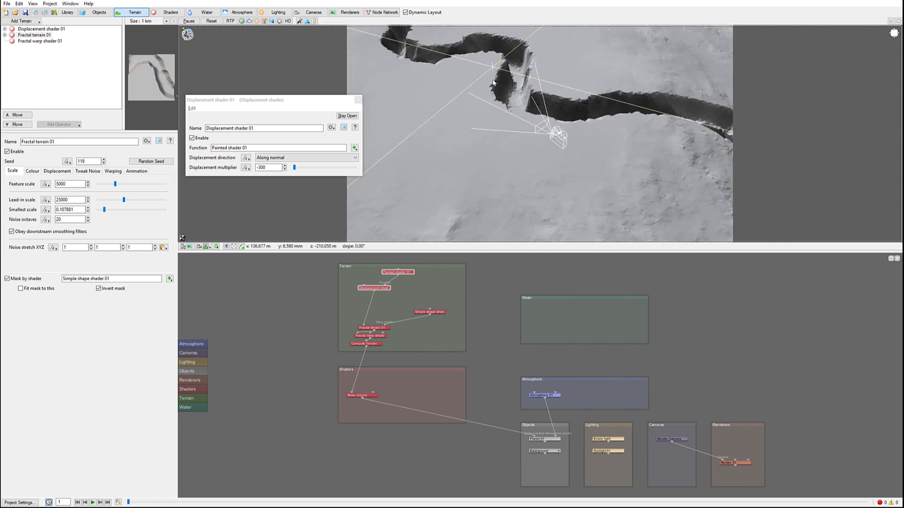
# - Resume painting Painted shader 01, widen the canyon at the bend near the terrain's centre, and stop painting the shader
pyautogui.keyDown('alt'); pyautogui.moveTo(482, 76); pyautogui.dragTo(511, 181); pyautogui.keyUp('alt')
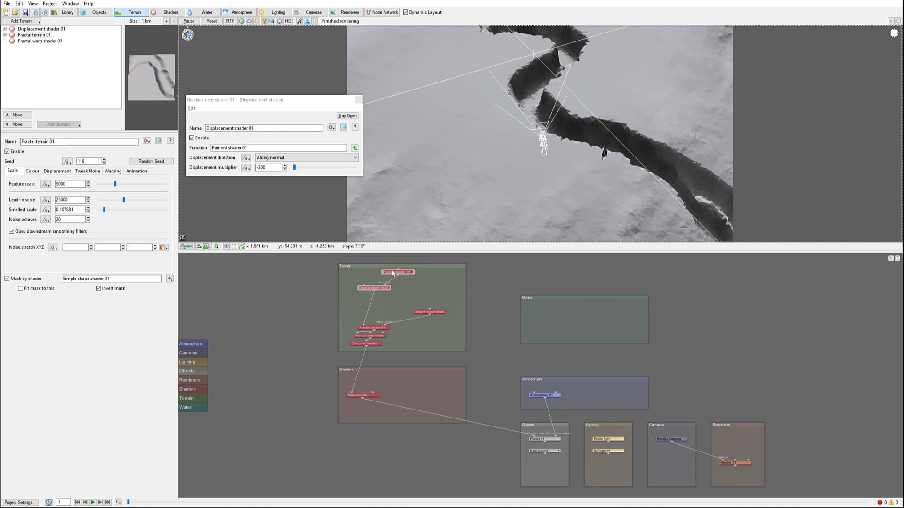
pyautogui.click(298, 21)
pyautogui.moveTo(357, 23)
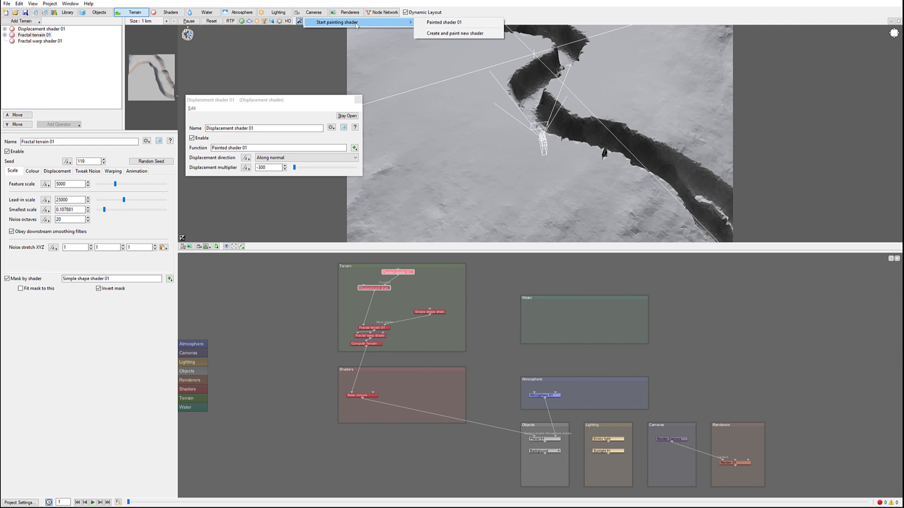
pyautogui.click(445, 22)
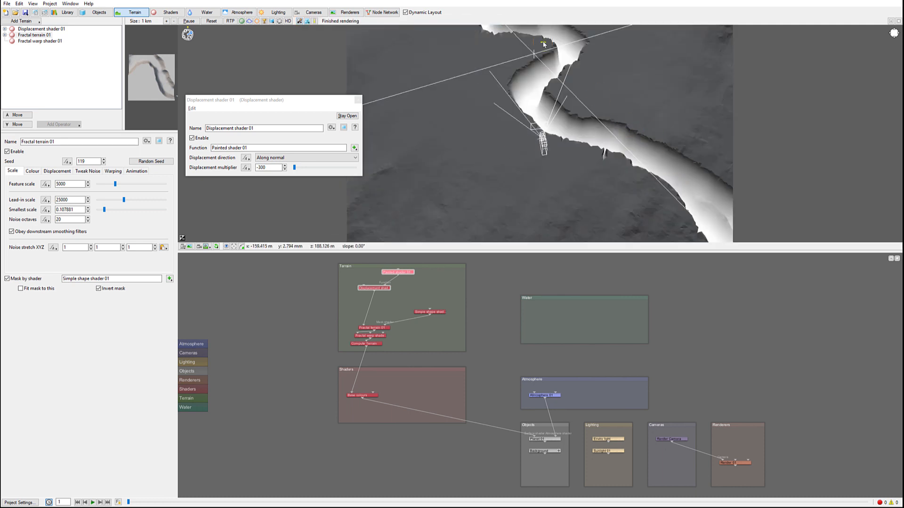
pyautogui.moveTo(548, 45)
pyautogui.mouseDown()
pyautogui.moveTo(537, 40)
pyautogui.moveTo(556, 51)
pyautogui.moveTo(547, 57)
pyautogui.moveTo(536, 43)
pyautogui.mouseUp()
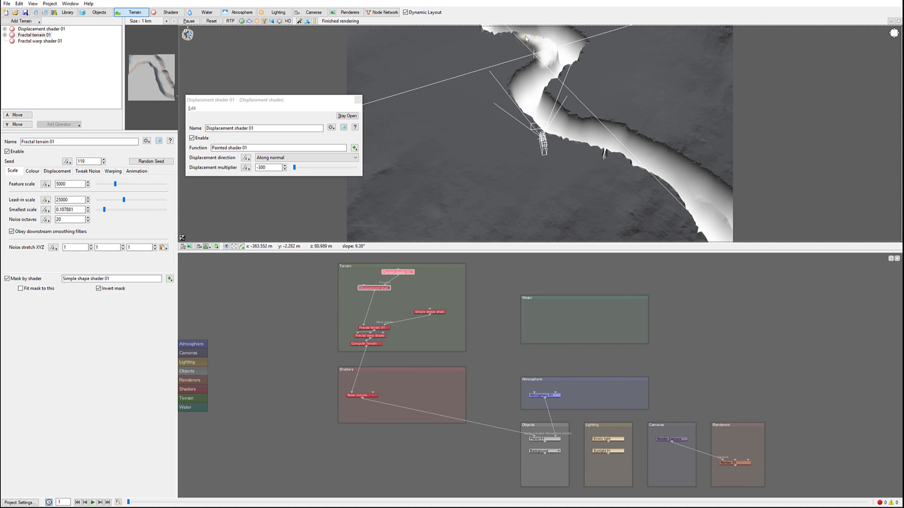
pyautogui.moveTo(549, 61); pyautogui.dragTo(549, 42)
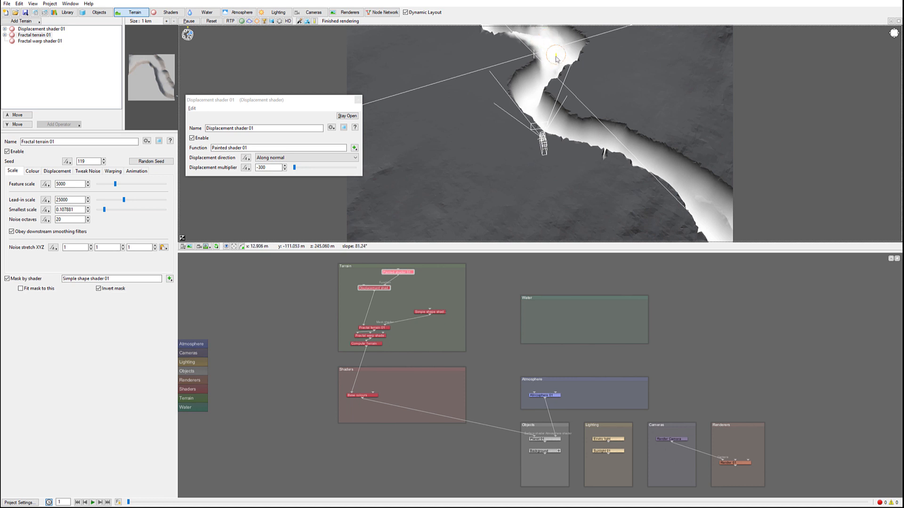
pyautogui.click(652, 87)
pyautogui.keyDown('alt'); pyautogui.moveTo(678, 84); pyautogui.dragTo(264, 91); pyautogui.keyUp('alt')
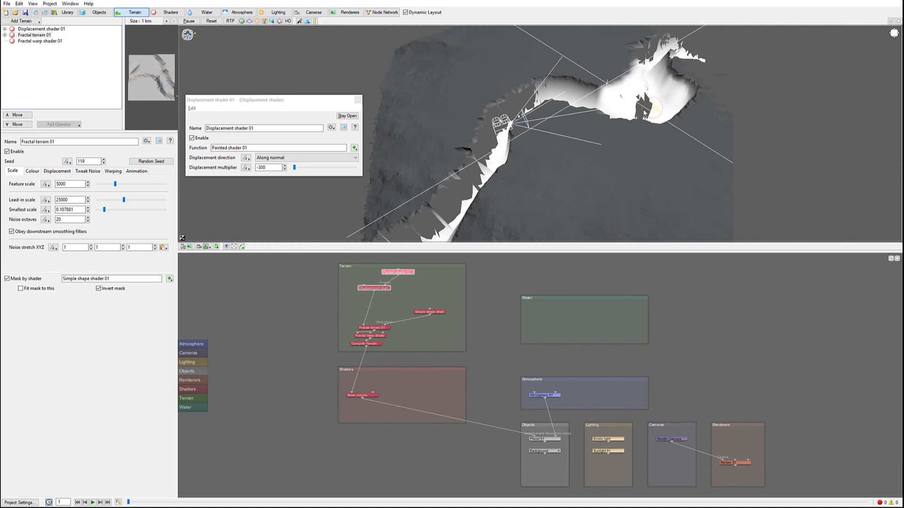
pyautogui.keyDown('alt'); pyautogui.moveTo(557, 122); pyautogui.dragTo(392, 120); pyautogui.keyUp('alt')
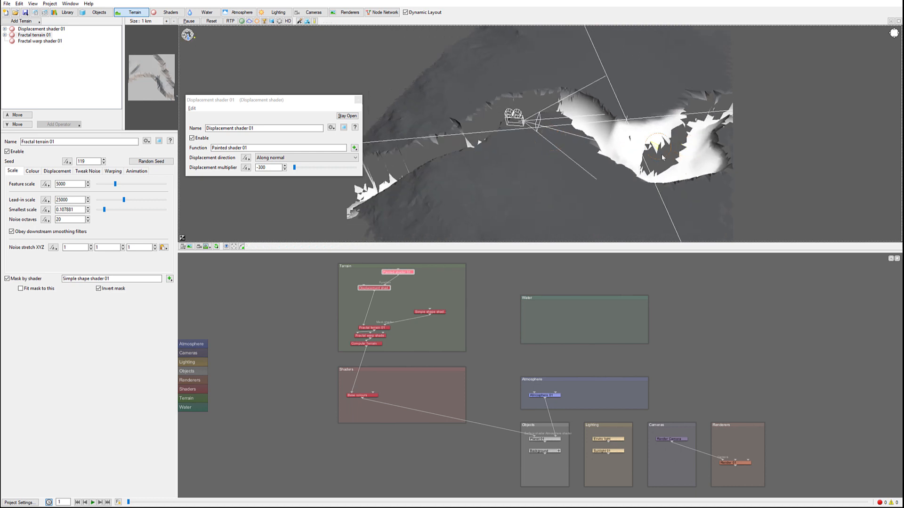
pyautogui.keyDown('alt'); pyautogui.moveTo(657, 157); pyautogui.dragTo(391, 198); pyautogui.keyUp('alt')
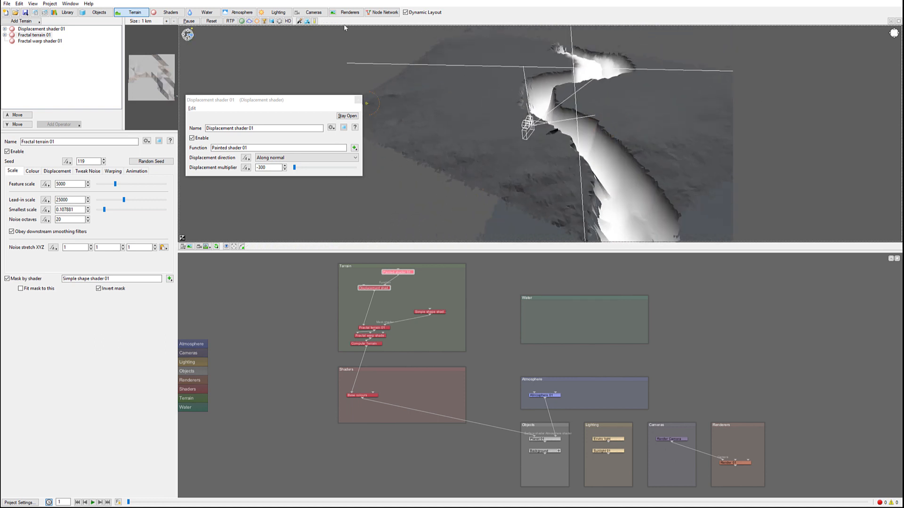
pyautogui.click(299, 20)
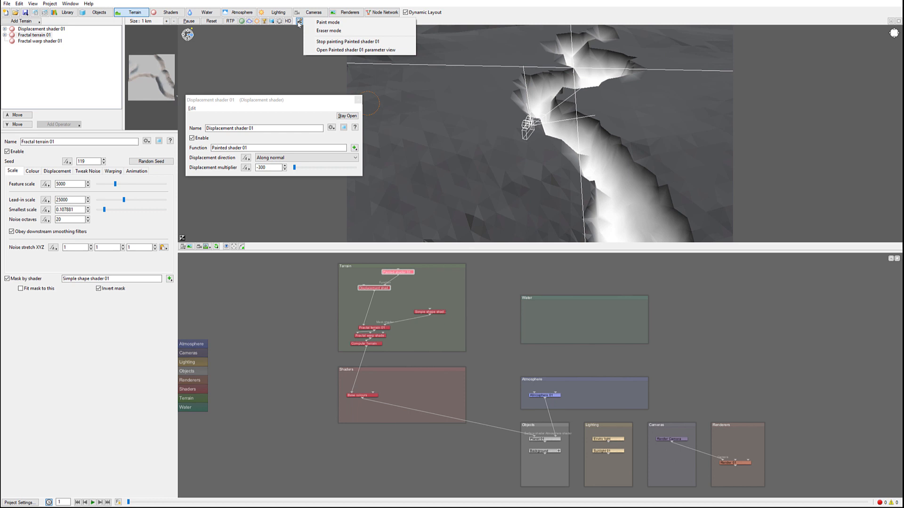
pyautogui.click(398, 43)
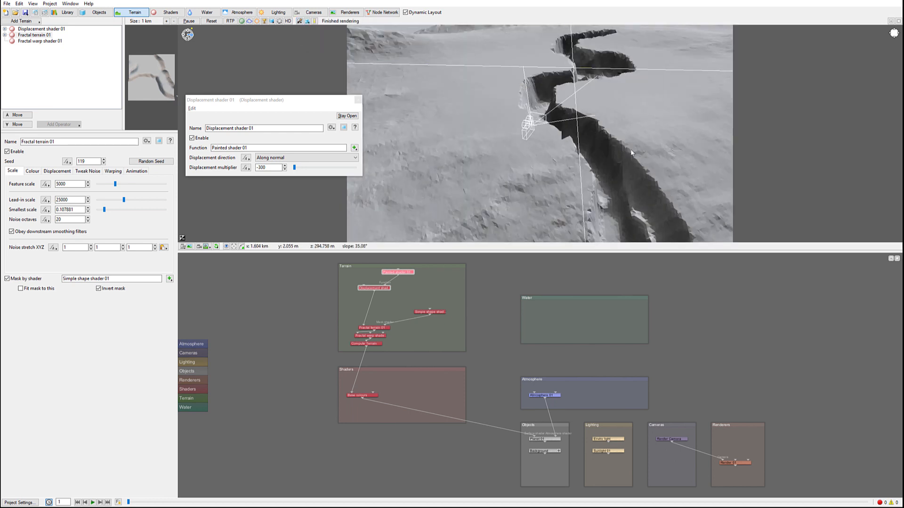
# - Create a Power fractal shader v3 from the displacement shaders in the Terrain group
pyautogui.keyDown('alt'); pyautogui.moveTo(639, 115); pyautogui.dragTo(557, 253); pyautogui.keyUp('alt')
pyautogui.keyDown('alt'); pyautogui.moveTo(554, 217); pyautogui.dragTo(526, 151); pyautogui.keyUp('alt')
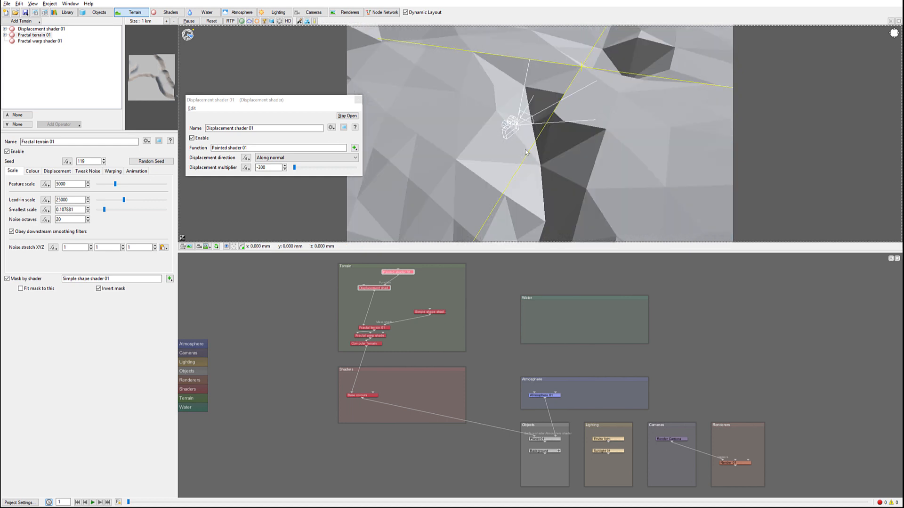
pyautogui.keyDown('alt'); pyautogui.moveTo(526, 151); pyautogui.dragTo(635, 202, button='right'); pyautogui.keyUp('alt')
pyautogui.keyDown('alt'); pyautogui.moveTo(634, 202); pyautogui.dragTo(685, 134); pyautogui.keyUp('alt')
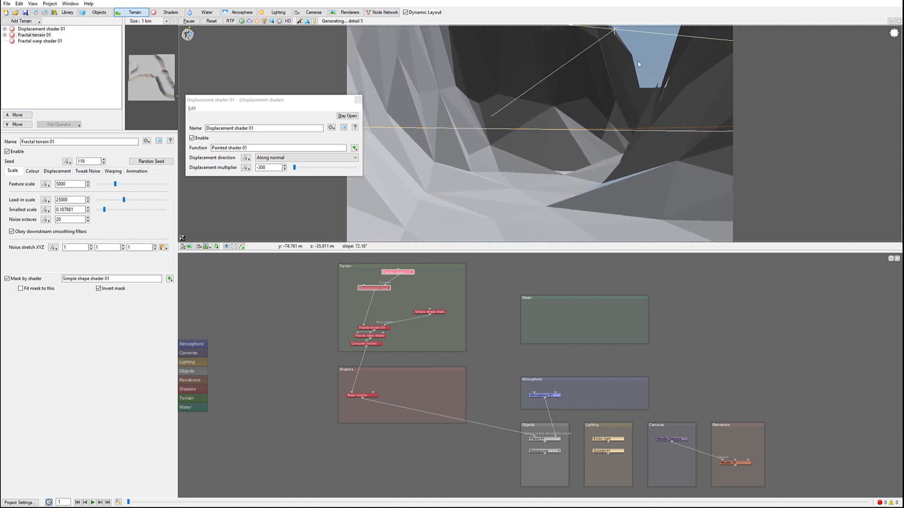
pyautogui.keyDown('alt'); pyautogui.moveTo(706, 168); pyautogui.dragTo(660, 130); pyautogui.keyUp('alt')
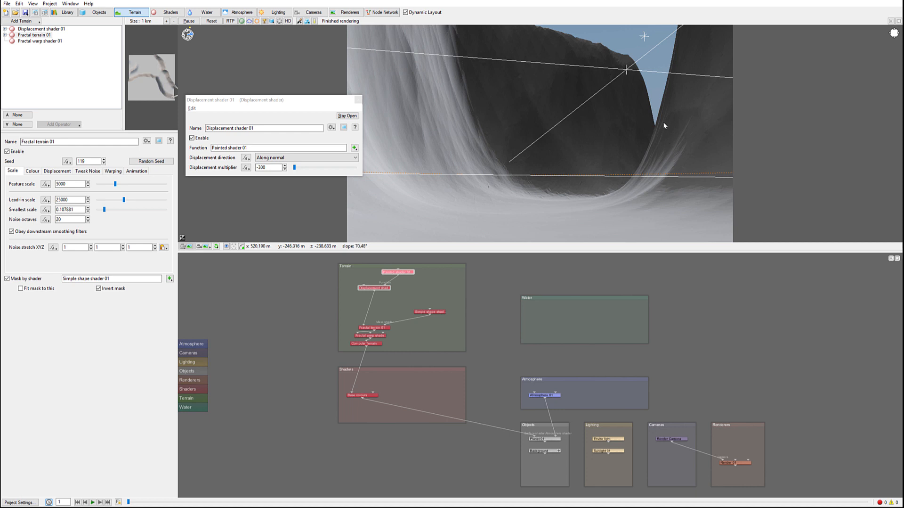
pyautogui.rightClick(404, 283)
pyautogui.moveTo(448, 423)
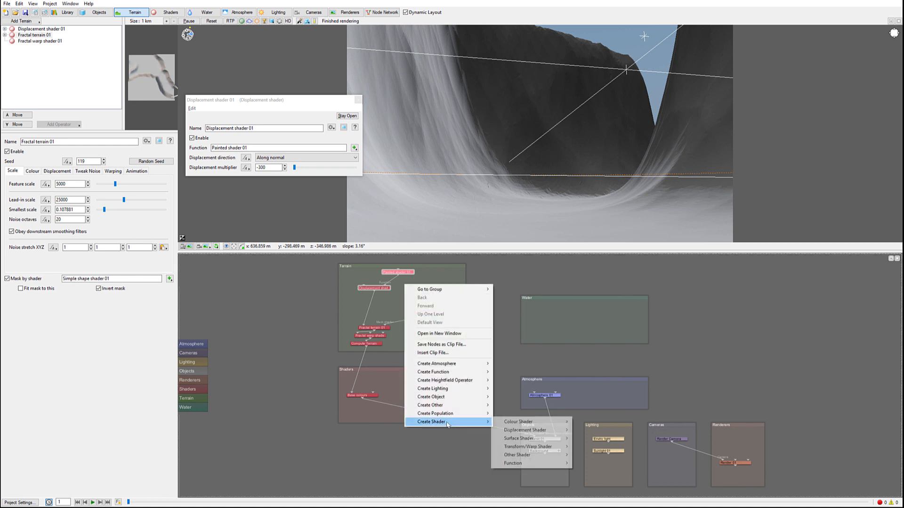
pyautogui.moveTo(540, 441)
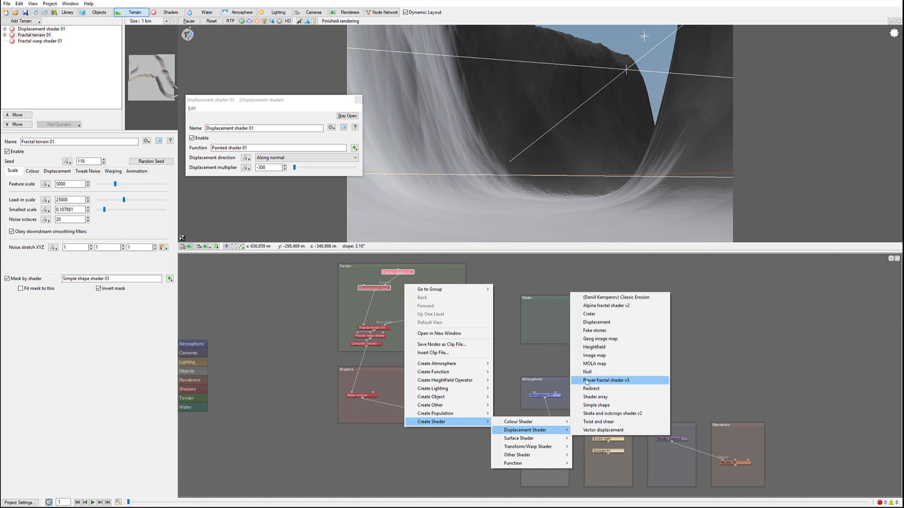
pyautogui.click(622, 381)
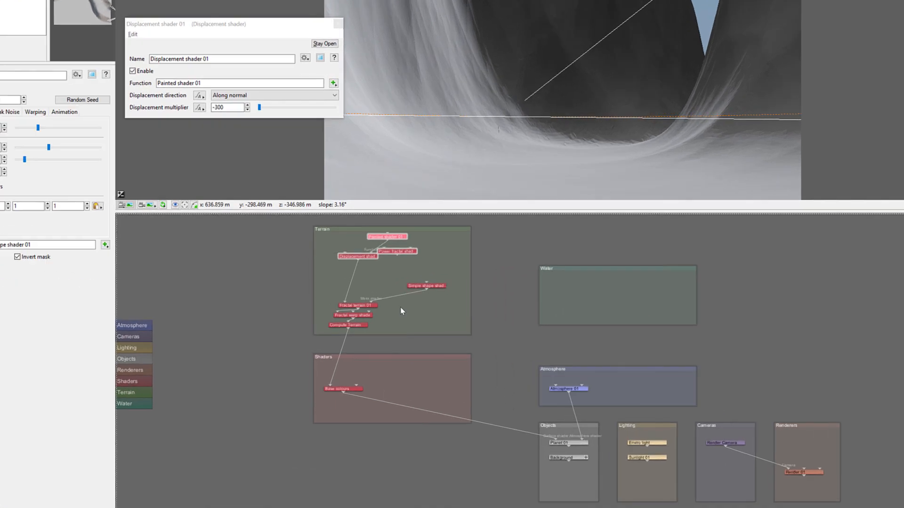
# - Insert the Power fractal shader between Displacement shader 01 and the main input of Fractal terrain 01, with the Painted shader above
pyautogui.moveTo(379, 137)
pyautogui.mouseDown()
pyautogui.moveTo(369, 212)
pyautogui.moveTo(424, 133)
pyautogui.mouseUp()
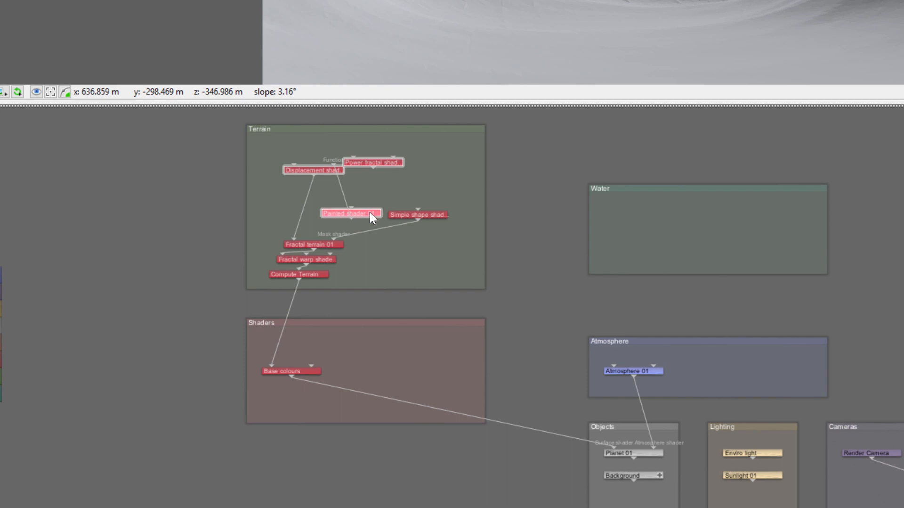
pyautogui.moveTo(398, 161)
pyautogui.mouseDown()
pyautogui.moveTo(354, 224)
pyautogui.moveTo(338, 199)
pyautogui.mouseUp()
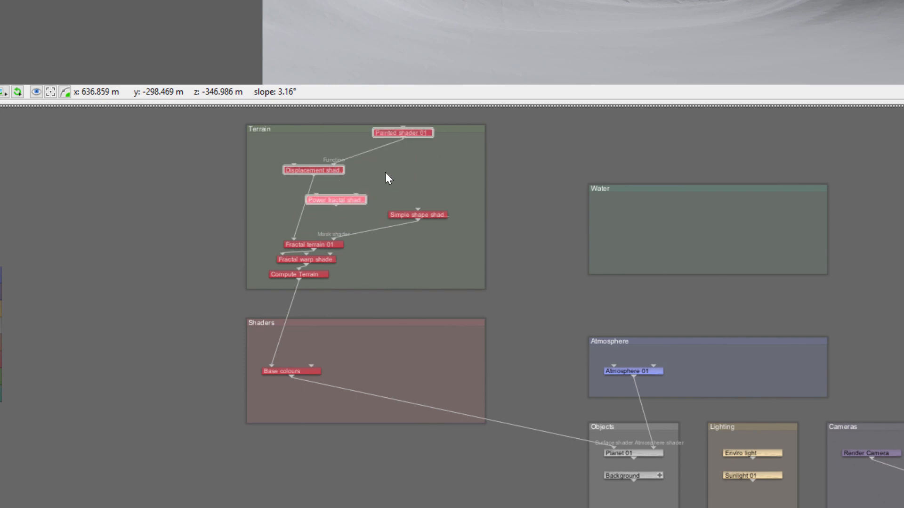
pyautogui.moveTo(409, 138); pyautogui.dragTo(403, 150)
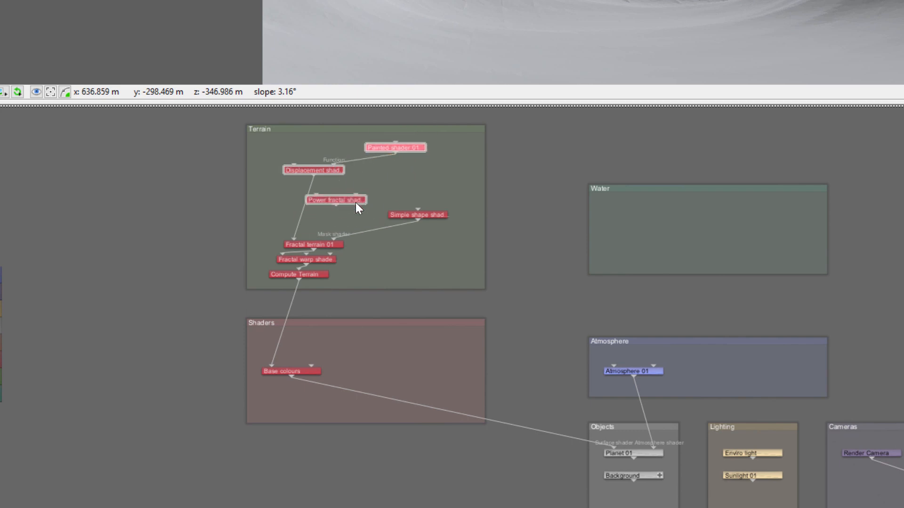
pyautogui.moveTo(367, 200)
pyautogui.mouseDown()
pyautogui.moveTo(311, 195)
pyautogui.moveTo(295, 241)
pyautogui.mouseUp()
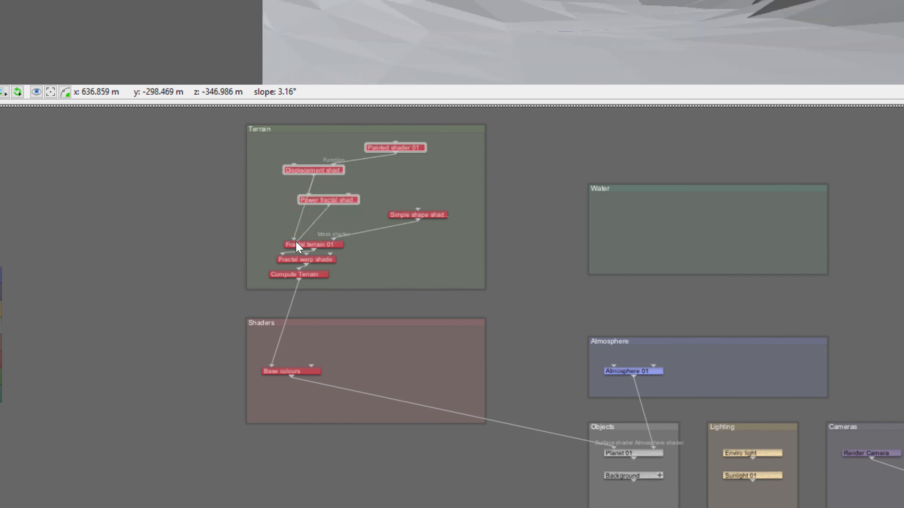
pyautogui.moveTo(327, 204); pyautogui.dragTo(292, 236)
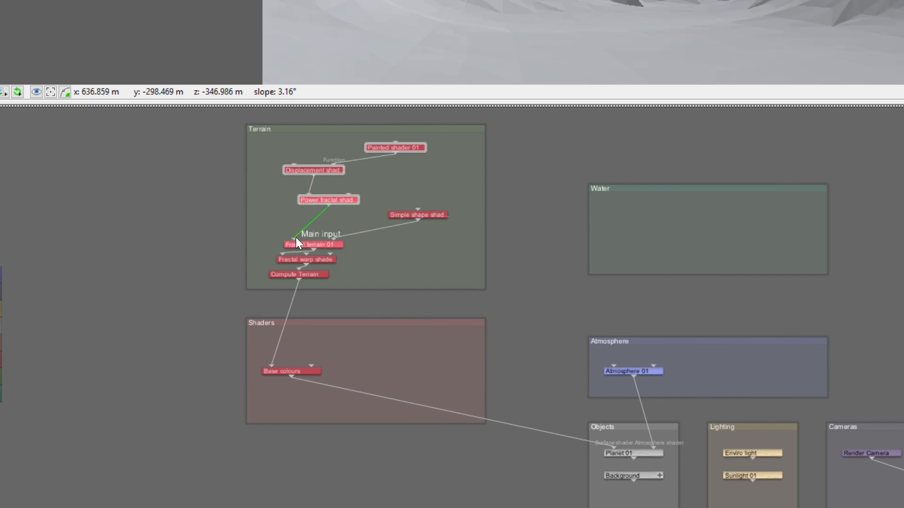
pyautogui.moveTo(338, 196); pyautogui.dragTo(315, 200)
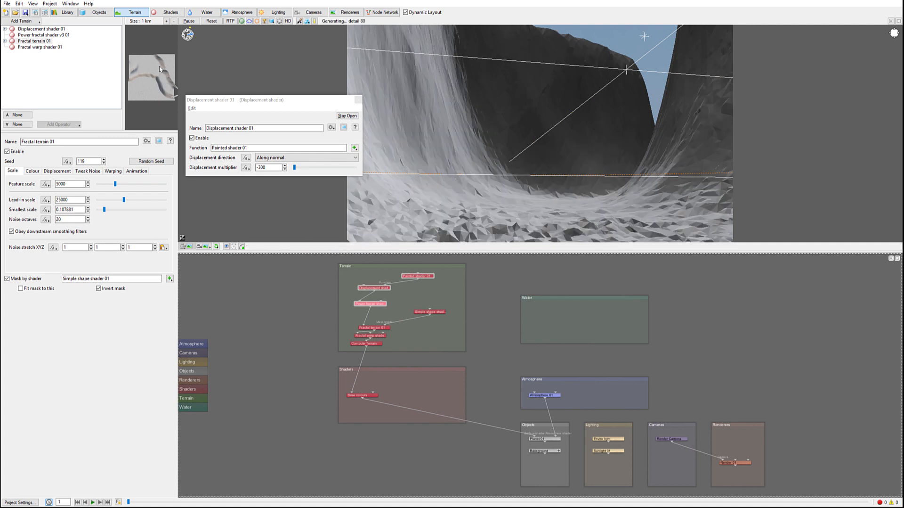
# - Mask the Power fractal shader with Painted shader 01 and set its displacement amplitude to 10
pyautogui.doubleClick(370, 303)
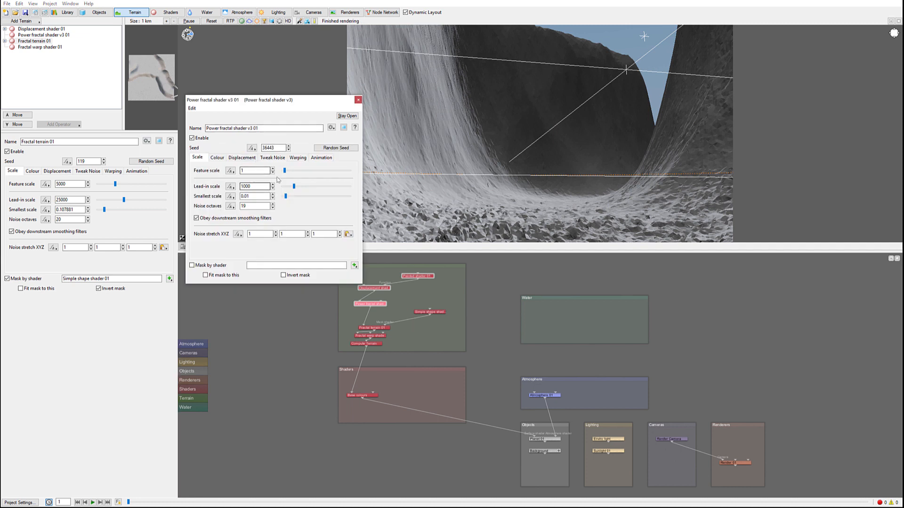
pyautogui.click(243, 158)
pyautogui.moveTo(307, 180); pyautogui.dragTo(310, 183)
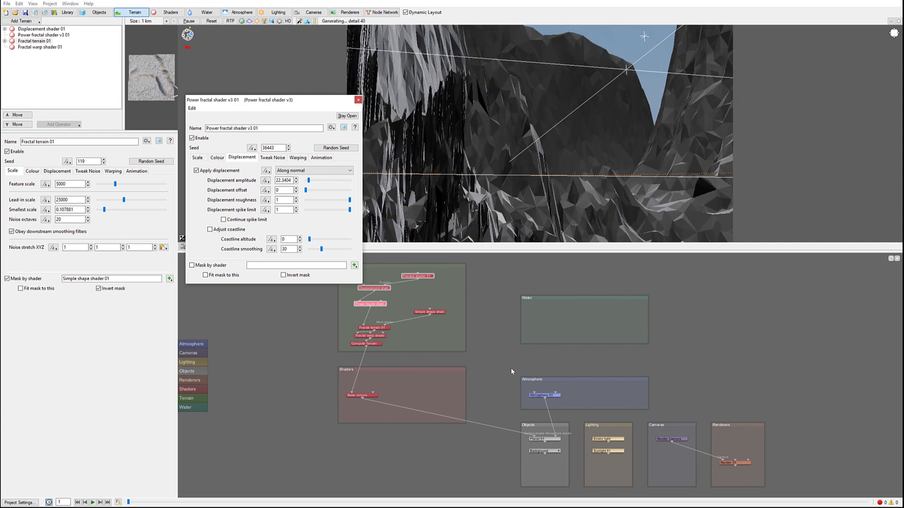
pyautogui.moveTo(416, 279); pyautogui.dragTo(383, 307)
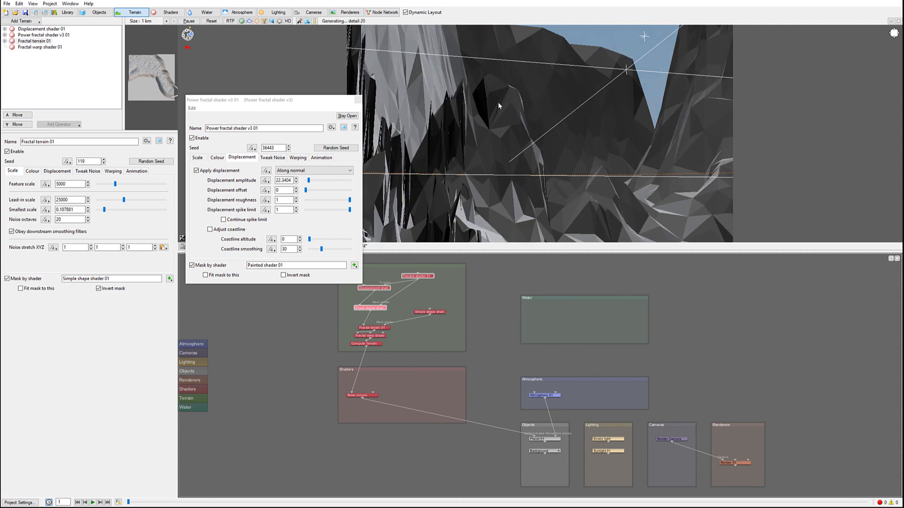
pyautogui.doubleClick(289, 180)
pyautogui.write('10')
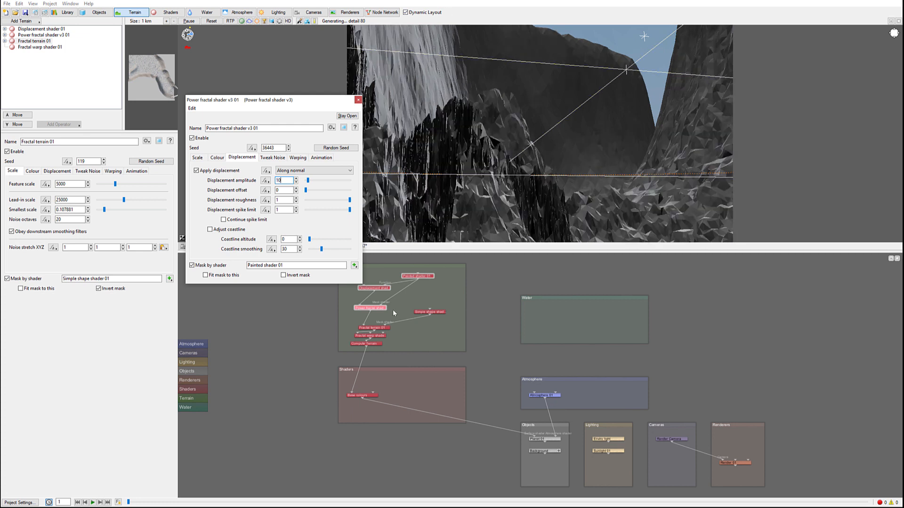
# - Duplicate the Compute Terrain node and insert the copy between Displacement shader 01 and Power fractal shader v3 01
pyautogui.moveTo(382, 289)
pyautogui.mouseDown()
pyautogui.moveTo(361, 292)
pyautogui.moveTo(372, 302)
pyautogui.mouseUp()
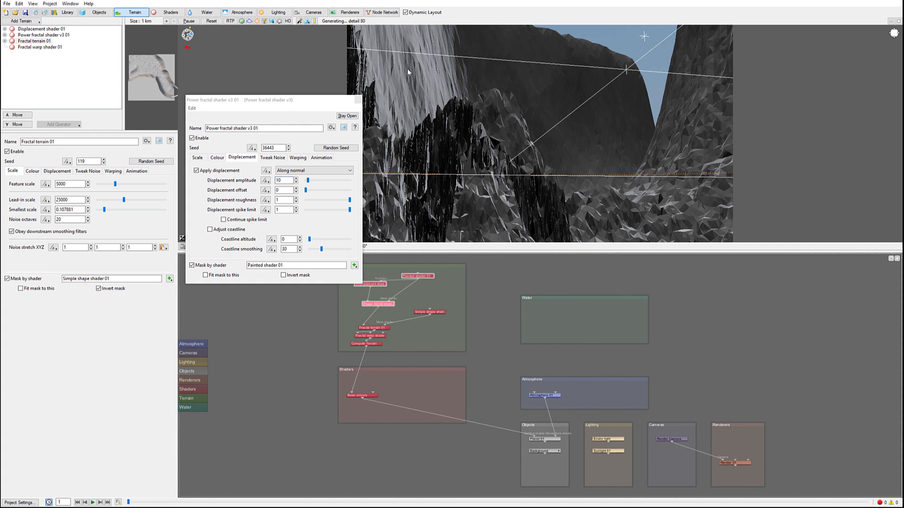
pyautogui.click(380, 343)
pyautogui.hotkey('ctrl', 'v')
pyautogui.moveTo(545, 373); pyautogui.dragTo(459, 337)
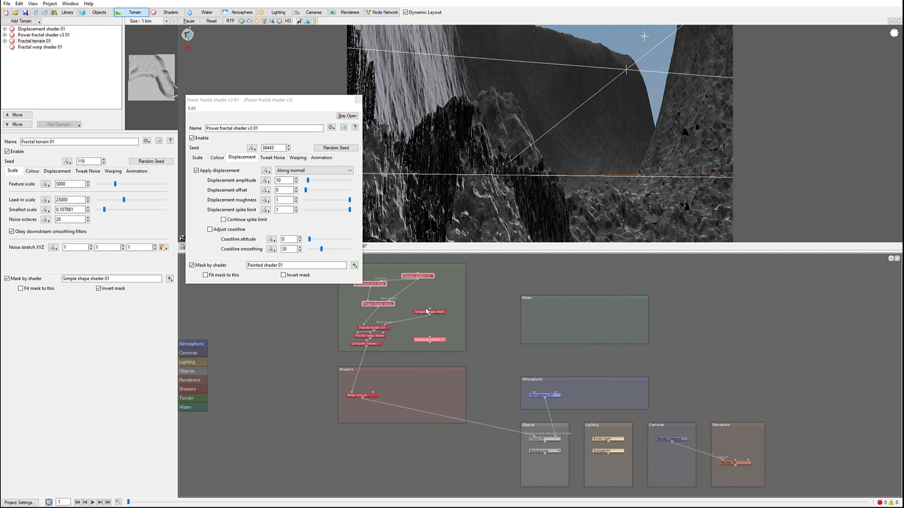
pyautogui.moveTo(445, 342); pyautogui.dragTo(436, 296)
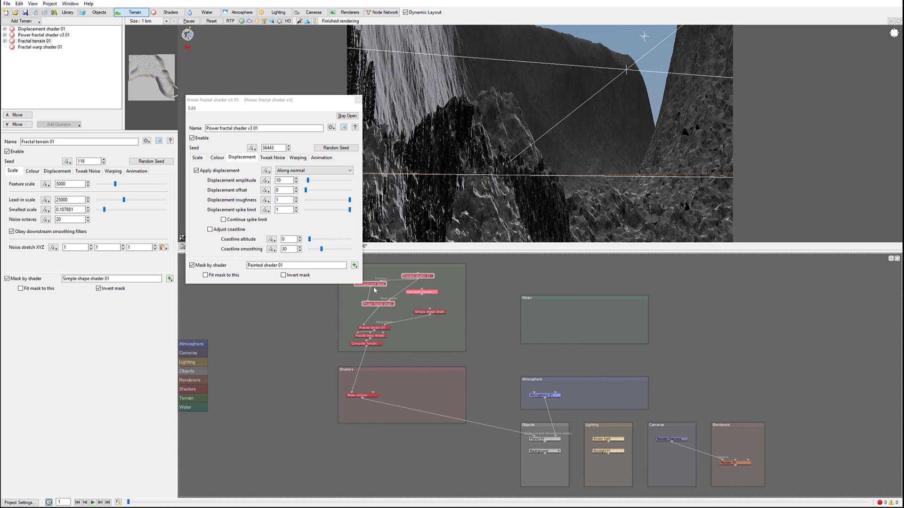
pyautogui.moveTo(372, 289); pyautogui.dragTo(421, 289)
pyautogui.moveTo(386, 304); pyautogui.dragTo(381, 315)
pyautogui.moveTo(427, 293); pyautogui.dragTo(375, 304)
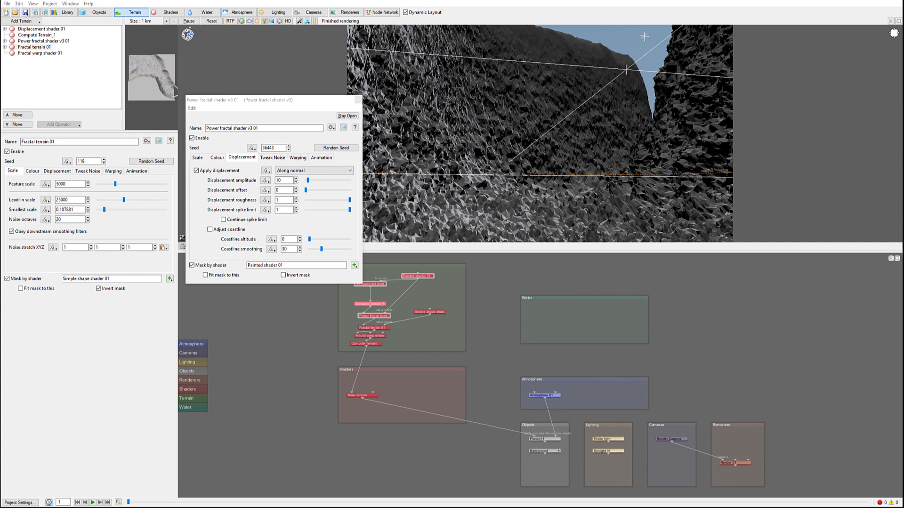
# - Set the Power fractal shader's lead-in scale to 950, smallest scale to 0.06 and feature scale to 50
pyautogui.moveTo(320, 103); pyautogui.dragTo(328, 154)
pyautogui.click(204, 206)
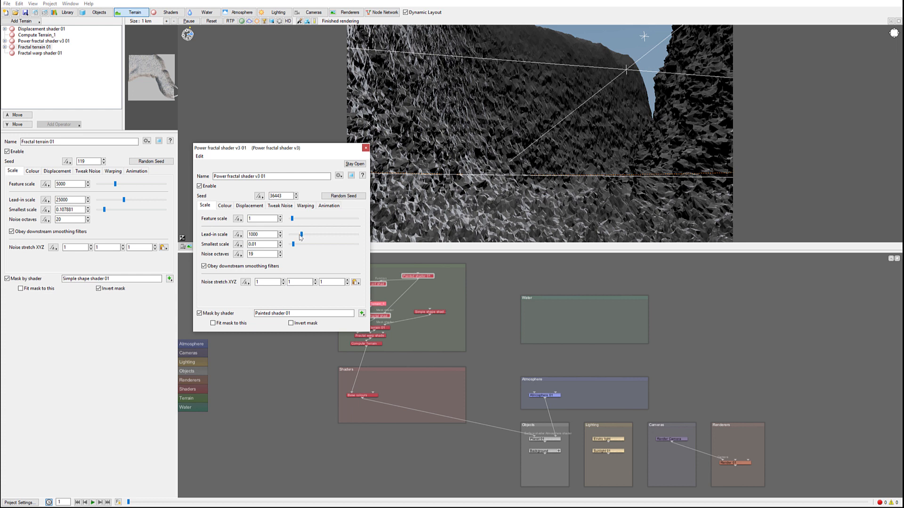
pyautogui.doubleClick(254, 234)
pyautogui.write('950')
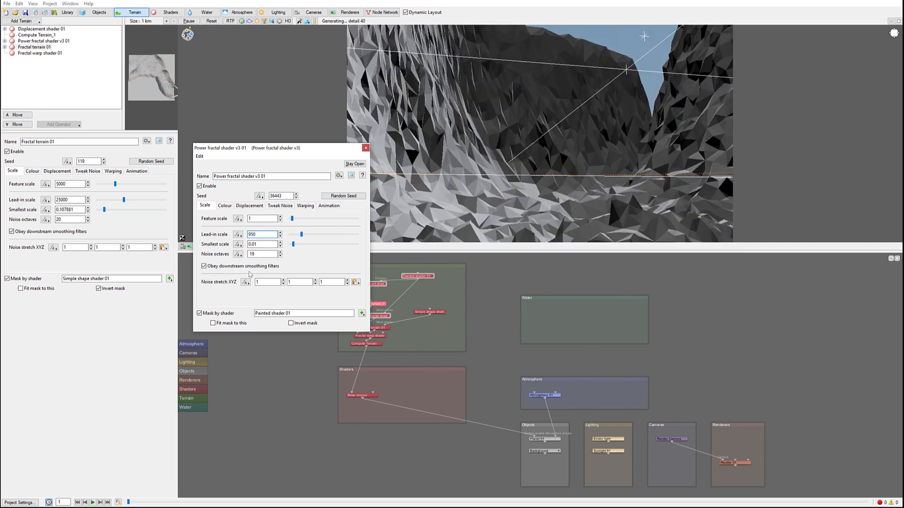
pyautogui.click(257, 244)
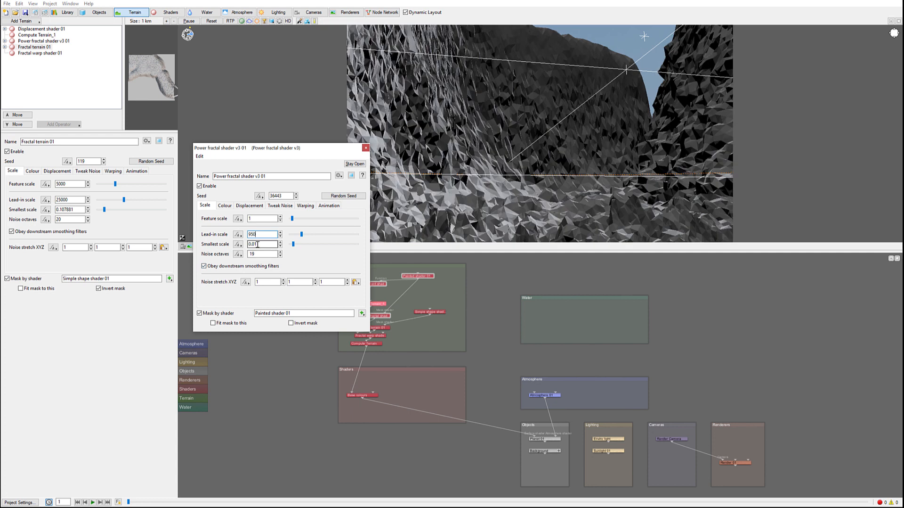
pyautogui.moveTo(258, 244); pyautogui.dragTo(254, 243)
pyautogui.write('6')
pyautogui.press('Return')
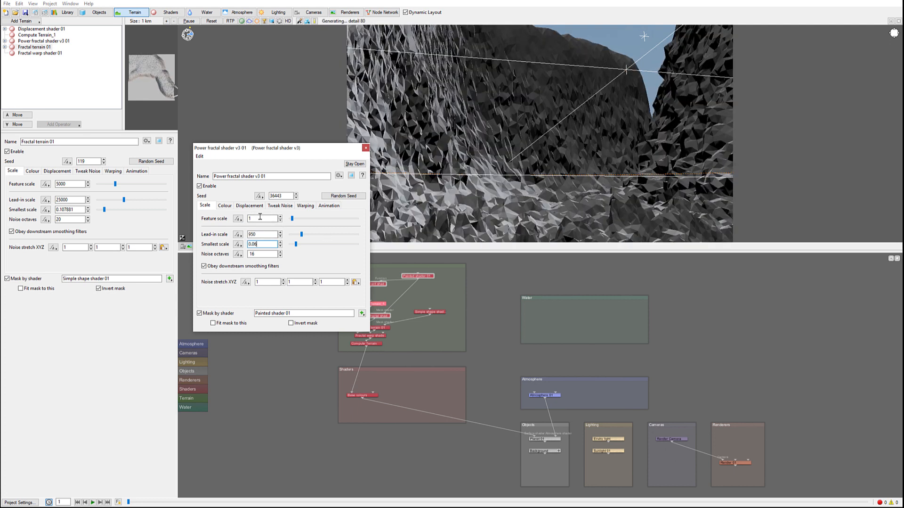
pyautogui.doubleClick(260, 217)
pyautogui.write('50')
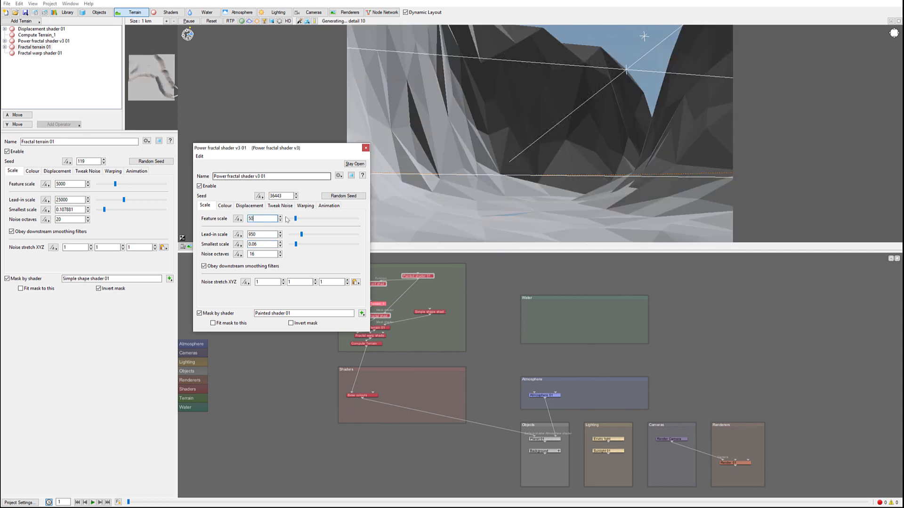
pyautogui.click(433, 99)
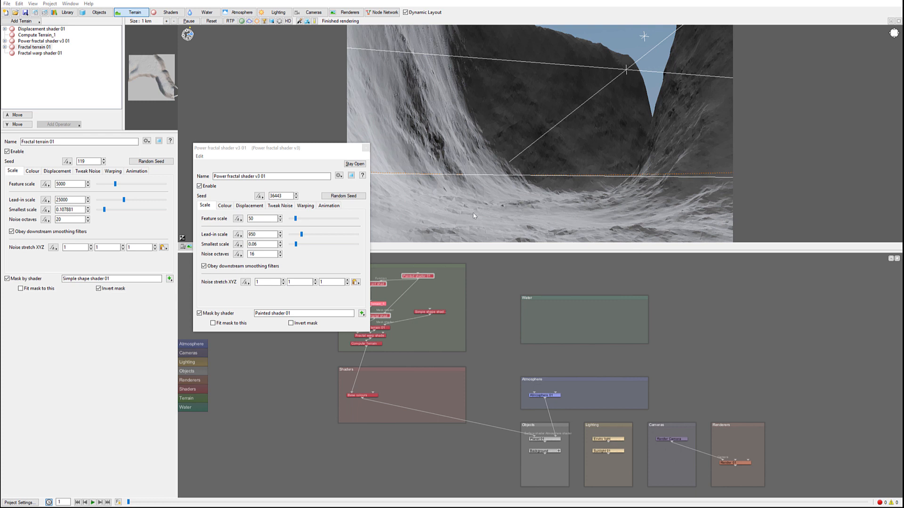
# - Set the Power fractal shader's displacement amplitude to 120 and its displacement roughness to 0.75
pyautogui.click(249, 205)
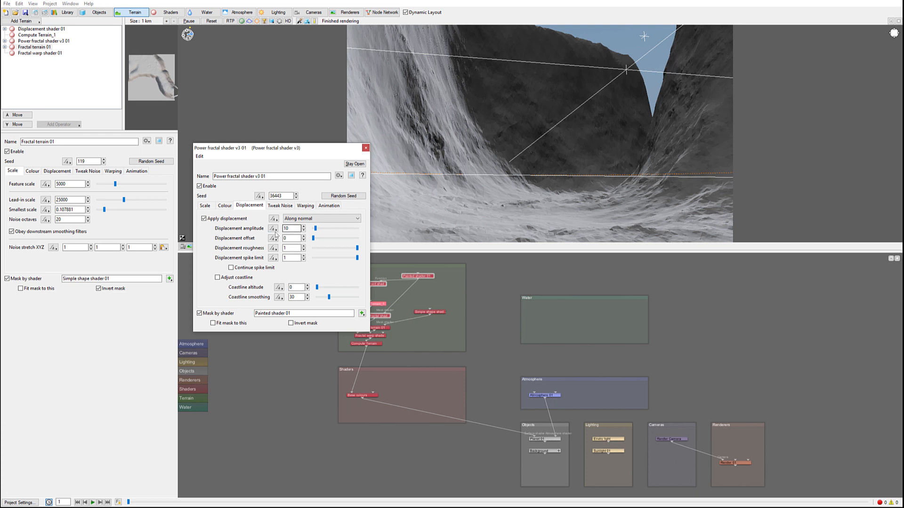
pyautogui.moveTo(296, 228); pyautogui.dragTo(284, 228)
pyautogui.write('120')
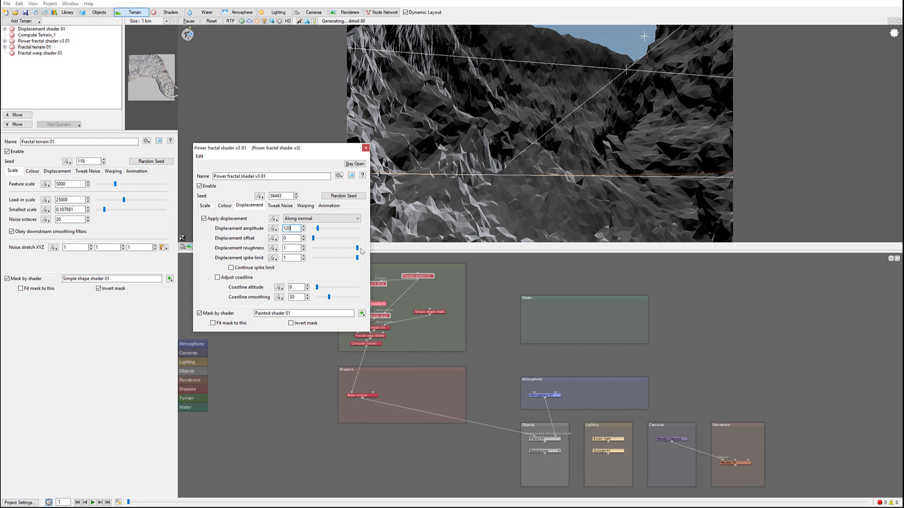
pyautogui.moveTo(357, 248); pyautogui.dragTo(350, 250)
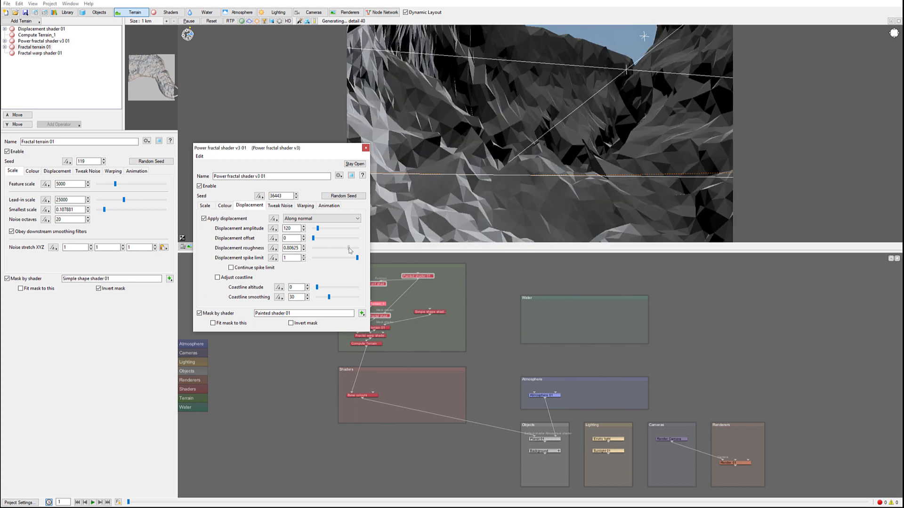
pyautogui.moveTo(349, 249); pyautogui.dragTo(346, 250)
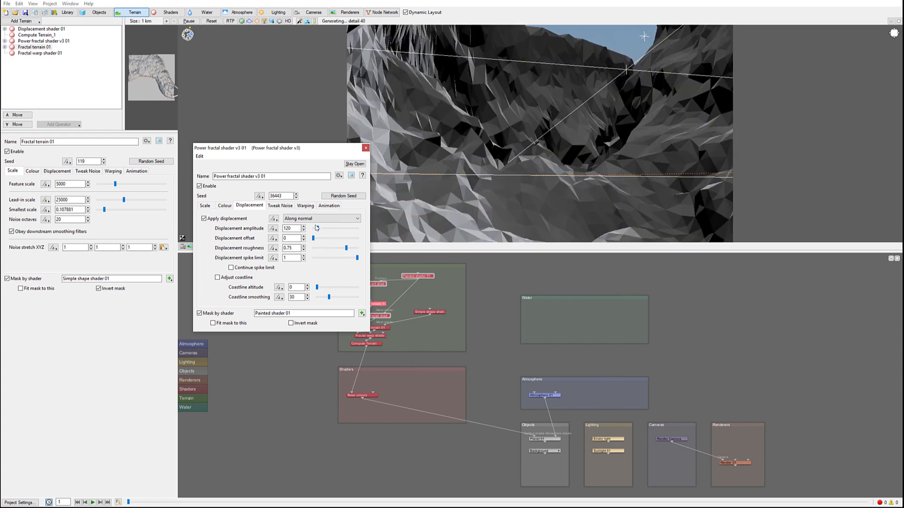
# - Change the Power fractal shader's noise flavour to Perlin billows
pyautogui.click(276, 206)
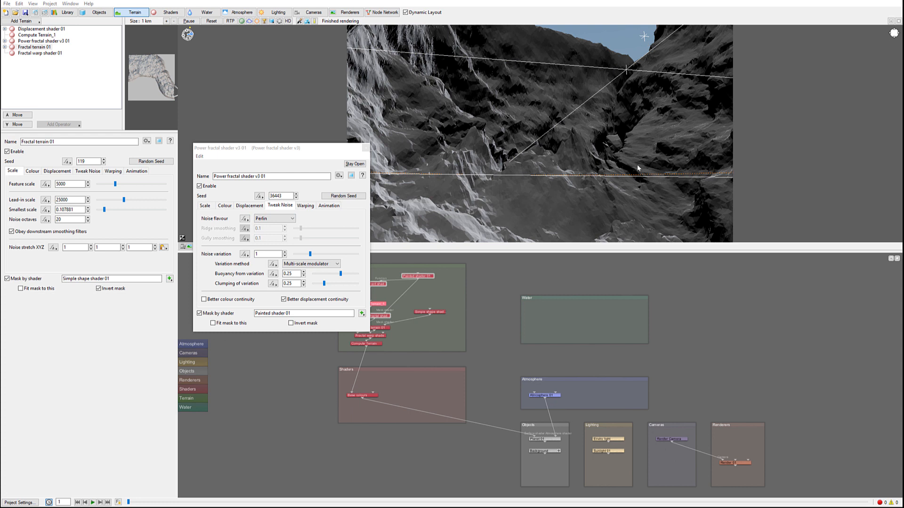
pyautogui.click(276, 220)
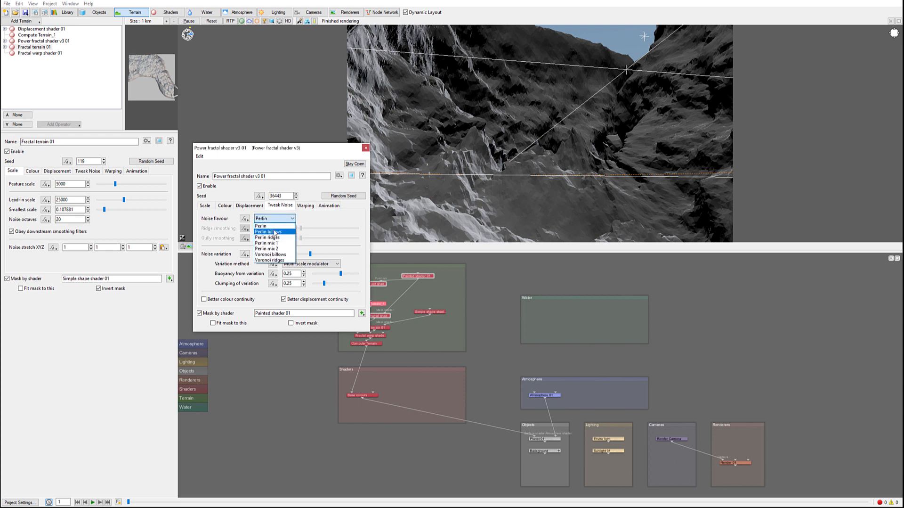
pyautogui.click(275, 231)
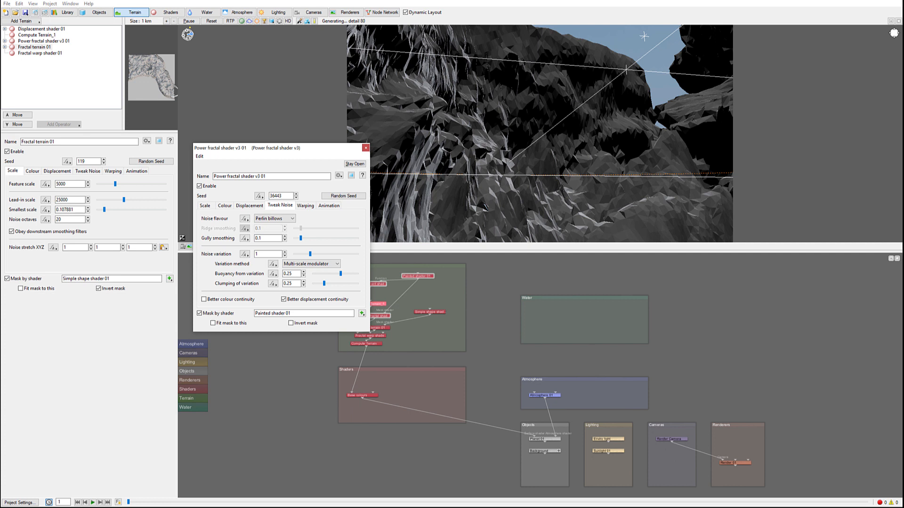
# - Change the Power fractal shader's displacement direction to Lateral only and inspect the canyon in the preview
pyautogui.click(249, 205)
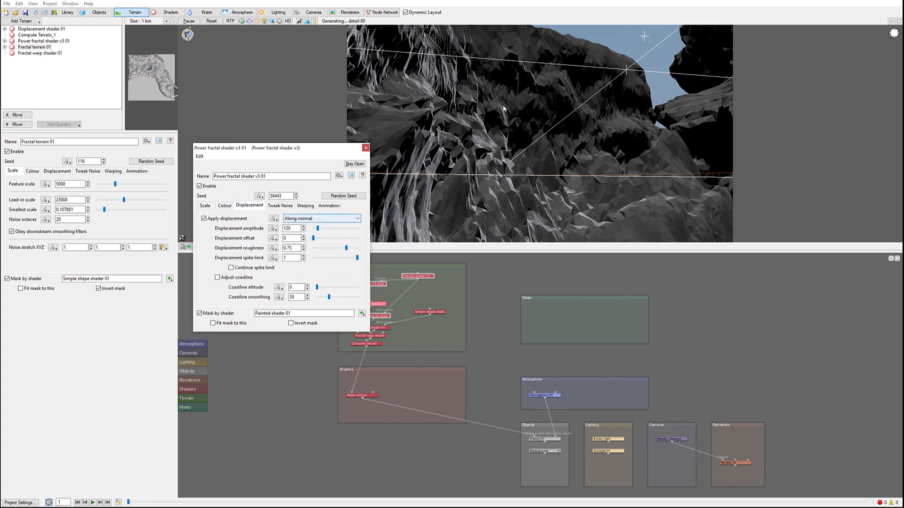
pyautogui.click(321, 218)
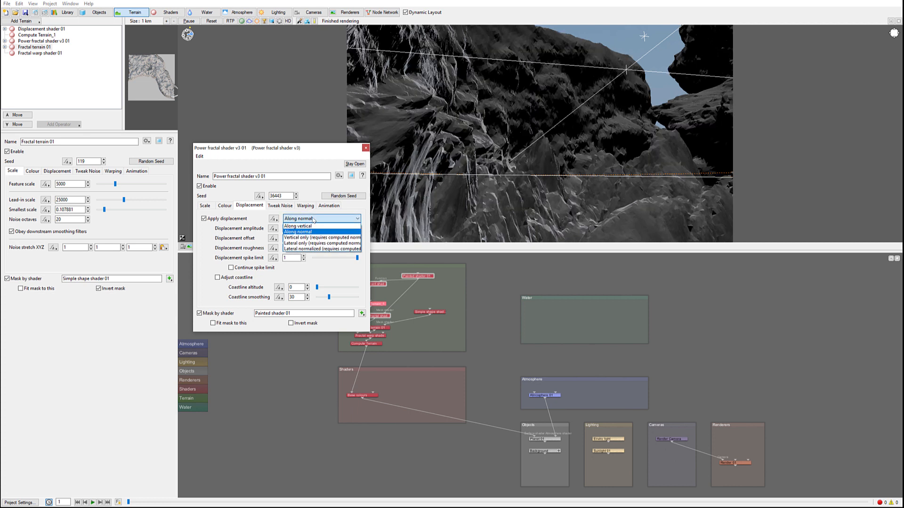
pyautogui.click(318, 243)
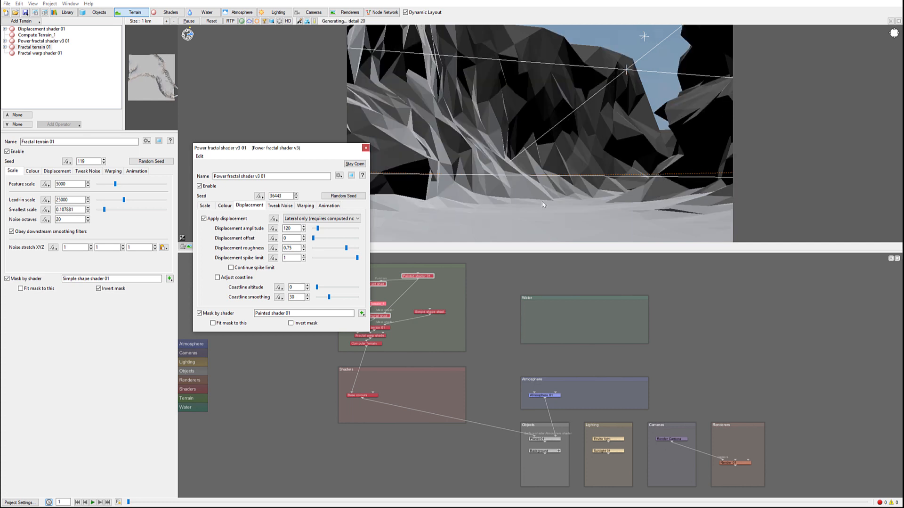
pyautogui.keyDown('alt'); pyautogui.moveTo(539, 132); pyautogui.dragTo(581, 138); pyautogui.keyUp('alt')
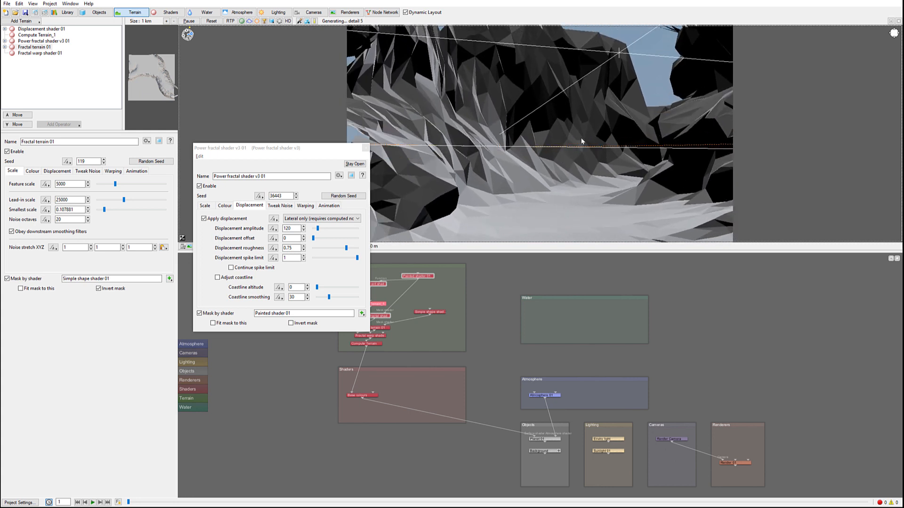
pyautogui.keyDown('alt'); pyautogui.moveTo(708, 51); pyautogui.dragTo(697, 56); pyautogui.keyUp('alt')
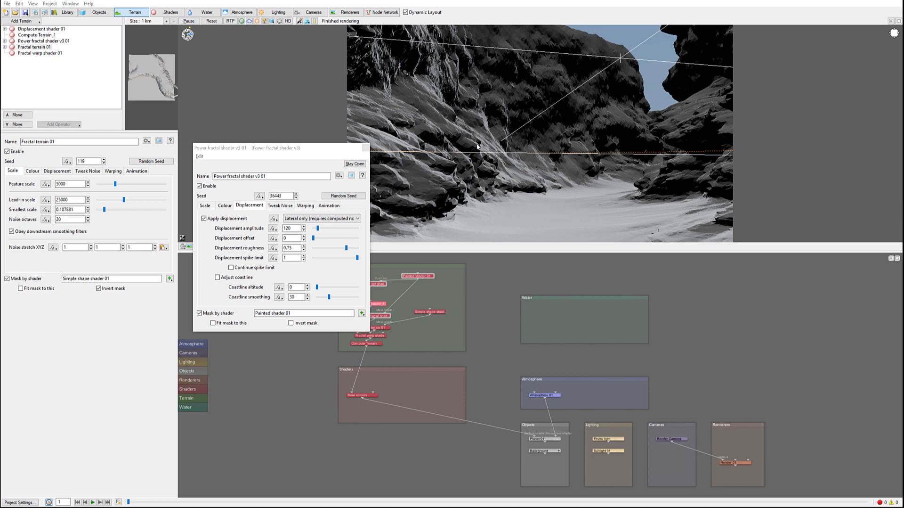
# - Move the Shaders group further down and enlarge the Terrain group to make room for more nodes
pyautogui.moveTo(317, 150); pyautogui.dragTo(269, 92)
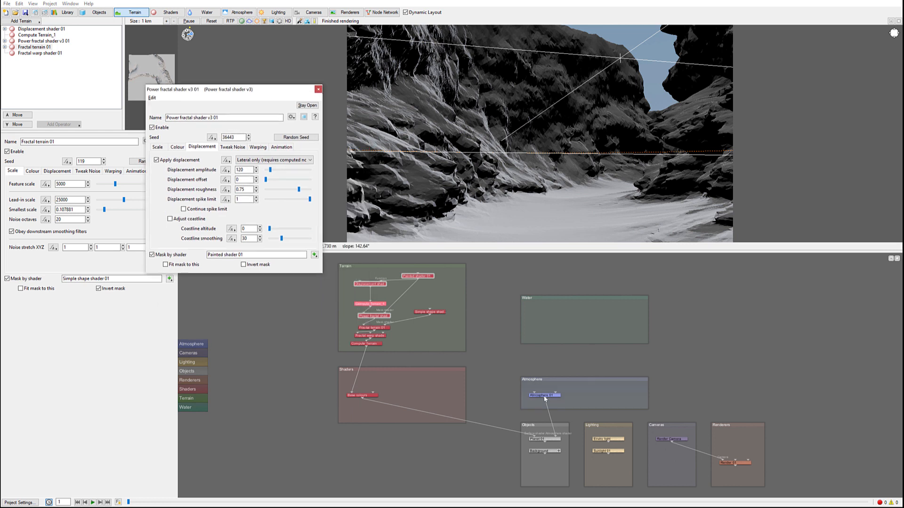
pyautogui.moveTo(449, 382); pyautogui.dragTo(457, 430)
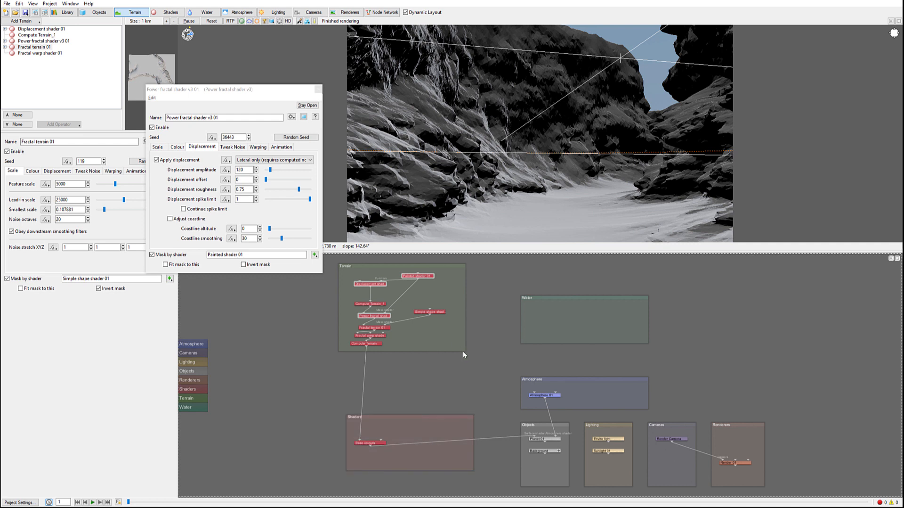
pyautogui.moveTo(465, 350); pyautogui.dragTo(497, 408)
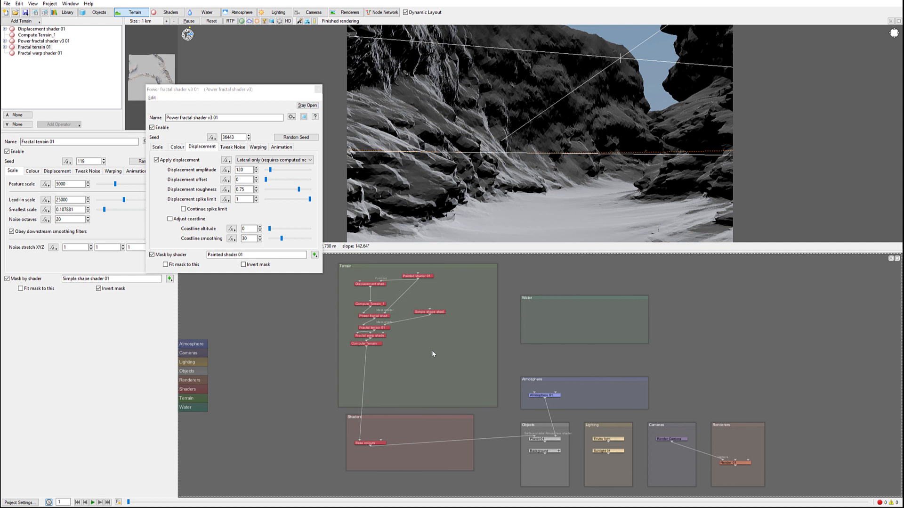
# - Create a Fake stones shader from the displacement shaders below Compute Terrain in the Terrain group
pyautogui.rightClick(413, 330)
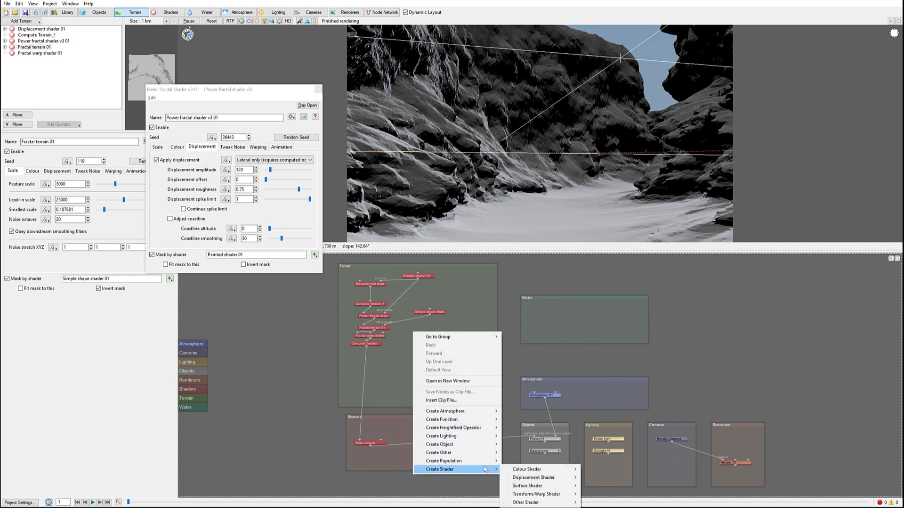
pyautogui.moveTo(492, 469)
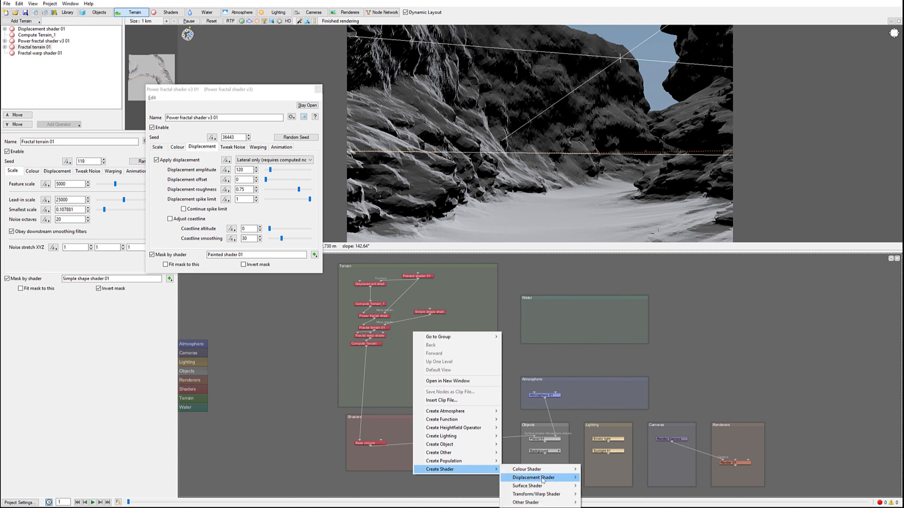
pyautogui.moveTo(544, 477)
pyautogui.click(603, 378)
pyautogui.click(399, 365)
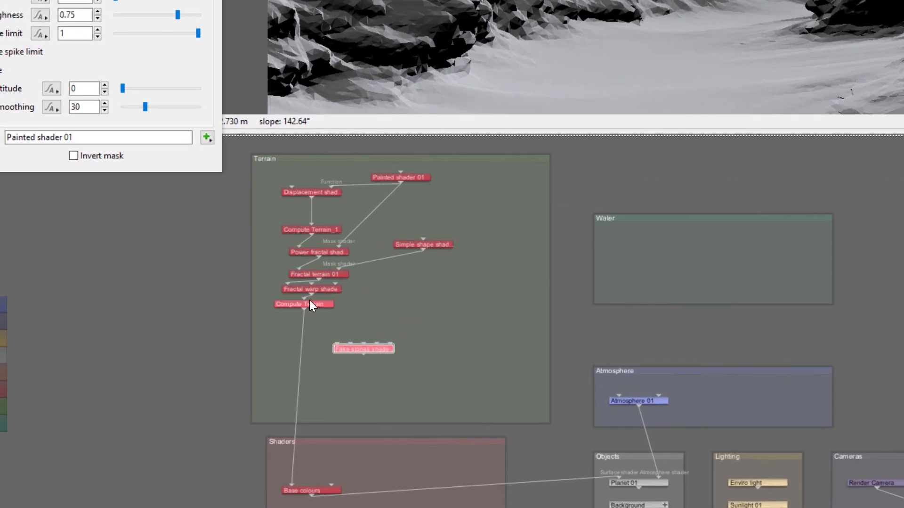
# - Feed Compute Terrain into the Fake stones shader, and insert a duplicate Compute Terrain between the stones and Base colours
pyautogui.moveTo(309, 304); pyautogui.dragTo(324, 311)
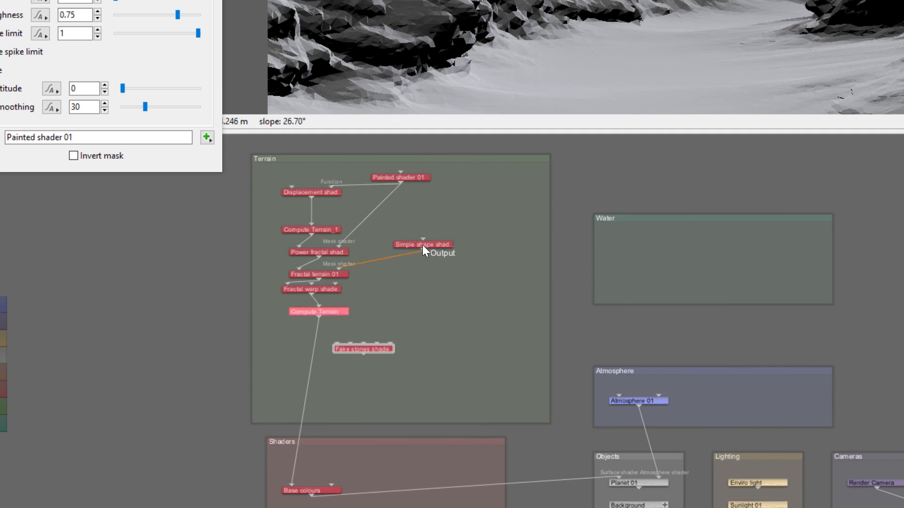
pyautogui.moveTo(319, 317); pyautogui.dragTo(338, 343)
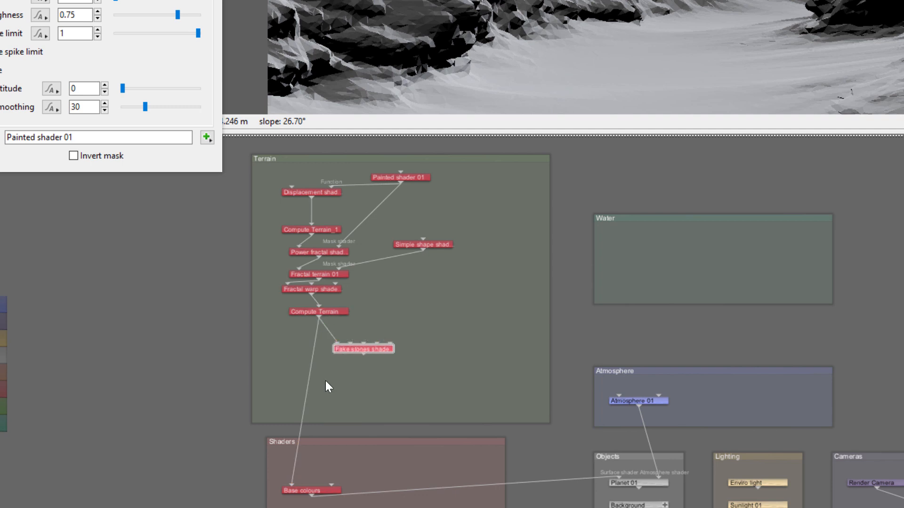
pyautogui.click(294, 311)
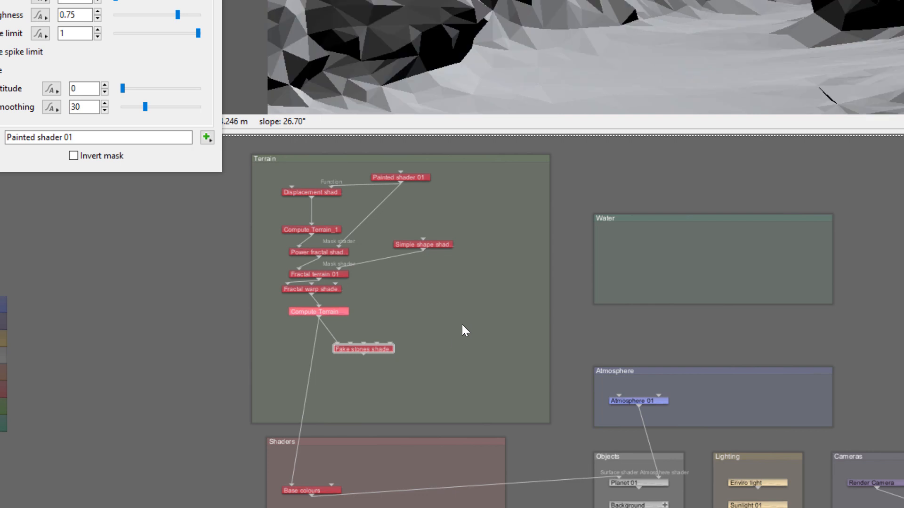
pyautogui.hotkey('ctrl', 'd')
pyautogui.moveTo(631, 366); pyautogui.dragTo(292, 485)
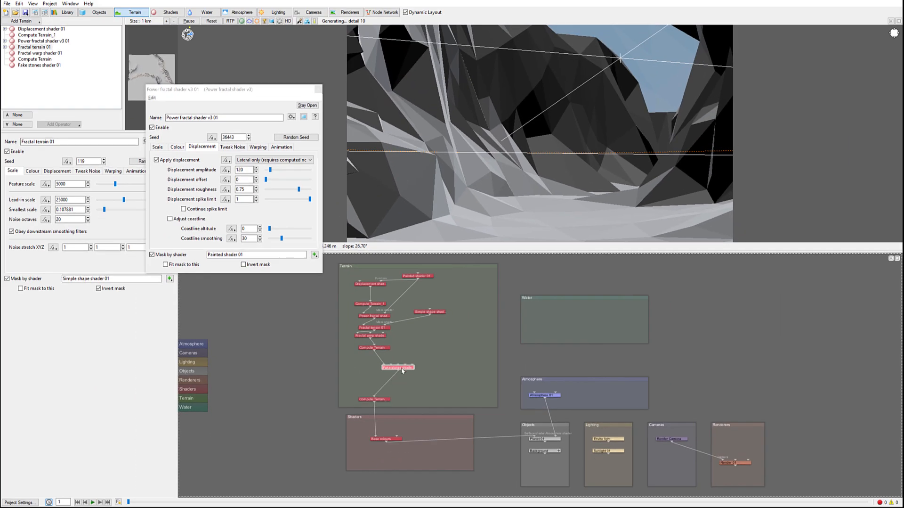
pyautogui.moveTo(401, 366); pyautogui.dragTo(383, 382)
pyautogui.moveTo(384, 349); pyautogui.dragTo(404, 379)
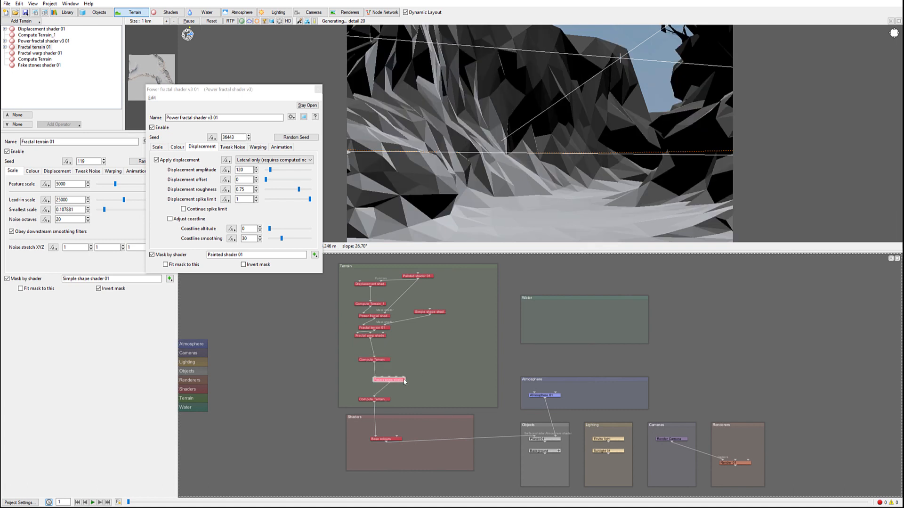
# - Open the Fake stones shader's settings and set its stone density to 1
pyautogui.doubleClick(393, 379)
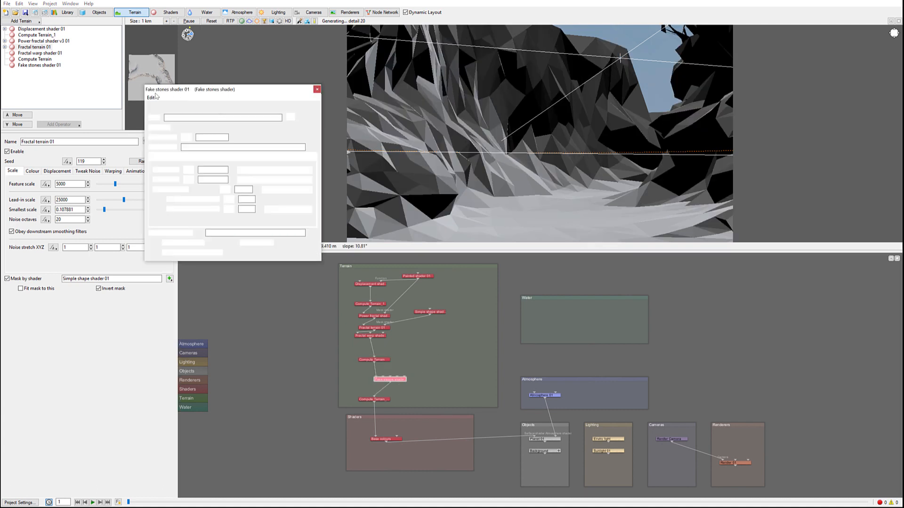
pyautogui.moveTo(246, 180); pyautogui.dragTo(332, 174)
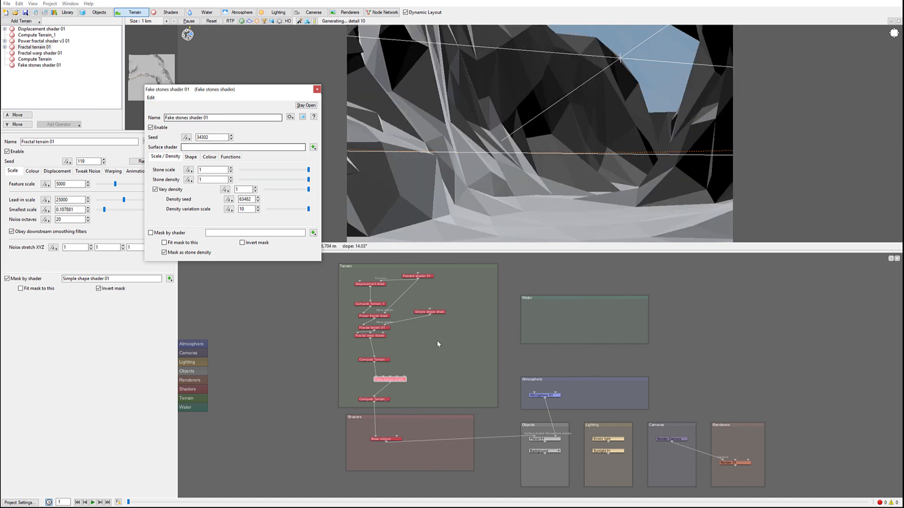
# - Mask the Fake stones shader with Painted shader 01 and set its stone density to 0.6875
pyautogui.moveTo(418, 281); pyautogui.dragTo(403, 376)
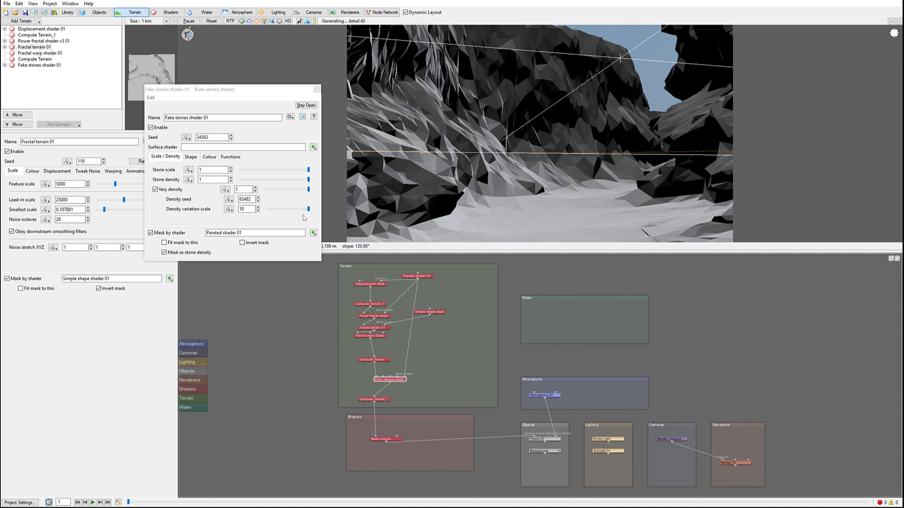
pyautogui.moveTo(308, 182); pyautogui.dragTo(291, 183)
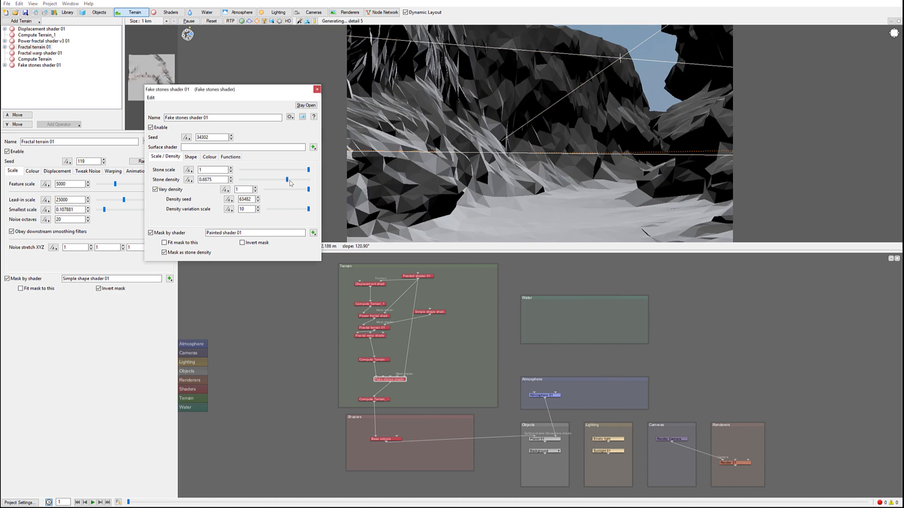
# - Adjust the pancake effect of the fake stones slightly and set their stone scale to 1.2
pyautogui.click(191, 157)
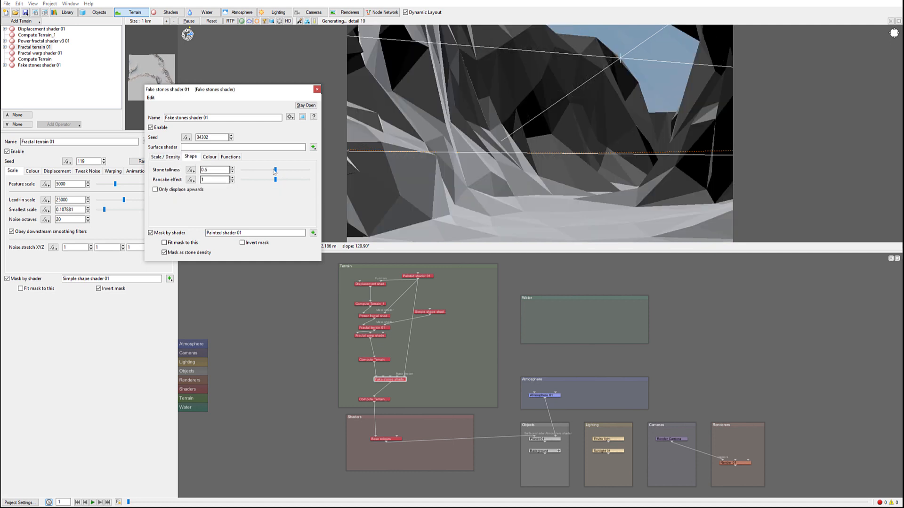
pyautogui.moveTo(278, 183)
pyautogui.mouseDown()
pyautogui.moveTo(280, 171)
pyautogui.moveTo(282, 181)
pyautogui.mouseUp()
pyautogui.click(165, 156)
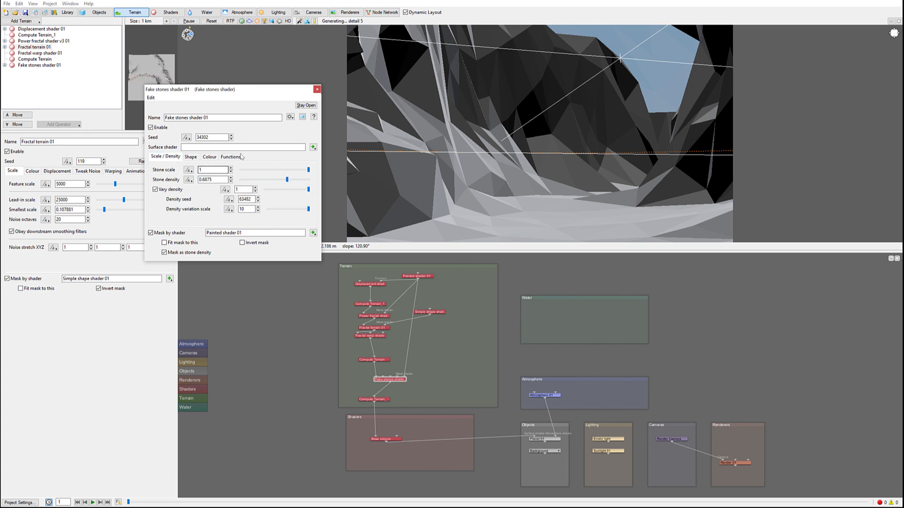
pyautogui.click(205, 169)
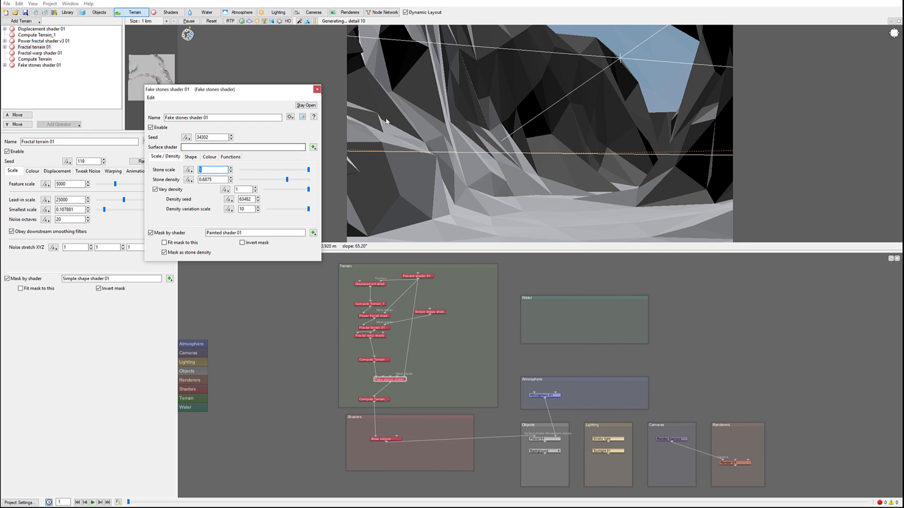
pyautogui.write('.2')
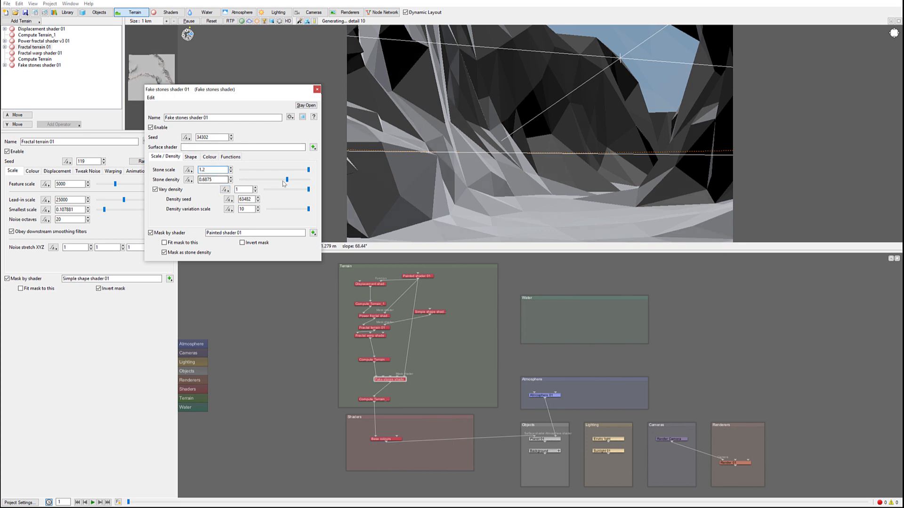
# - Set the stones' density to 0.7875, the vary density amount to 1.1 and the density variation scale to 15
pyautogui.moveTo(287, 179); pyautogui.dragTo(294, 179)
pyautogui.moveTo(251, 188); pyautogui.dragTo(200, 172)
pyautogui.write('1.1')
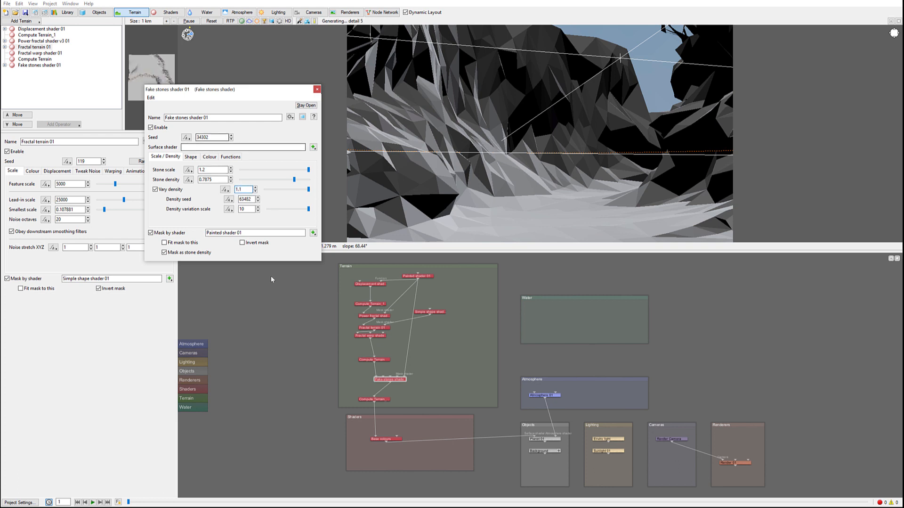
pyautogui.doubleClick(247, 209)
pyautogui.write('15')
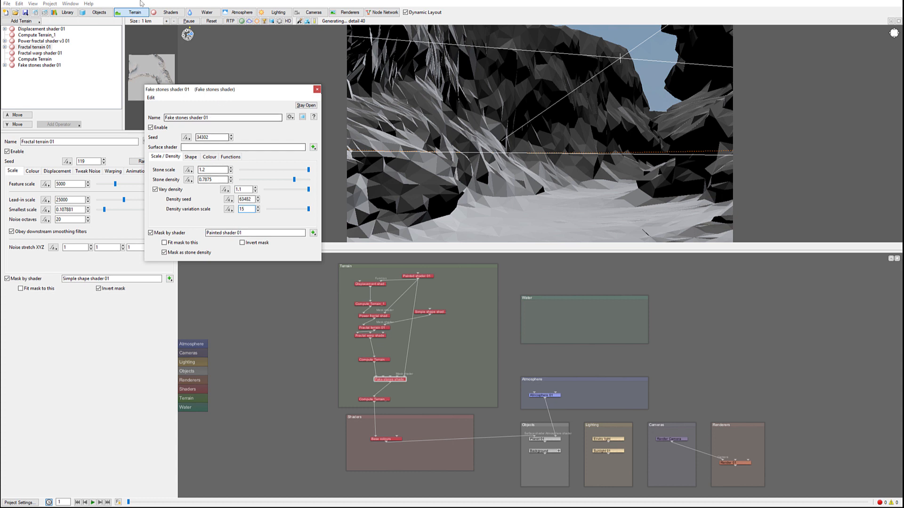
# - Render a test image of the canyon, then close the render view and the Fake stones shader settings
pyautogui.click(44, 13)
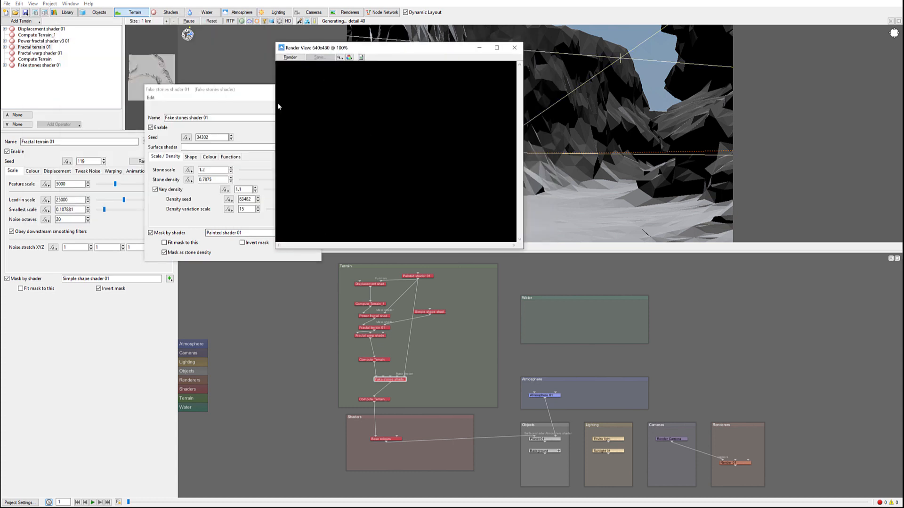
pyautogui.click(290, 59)
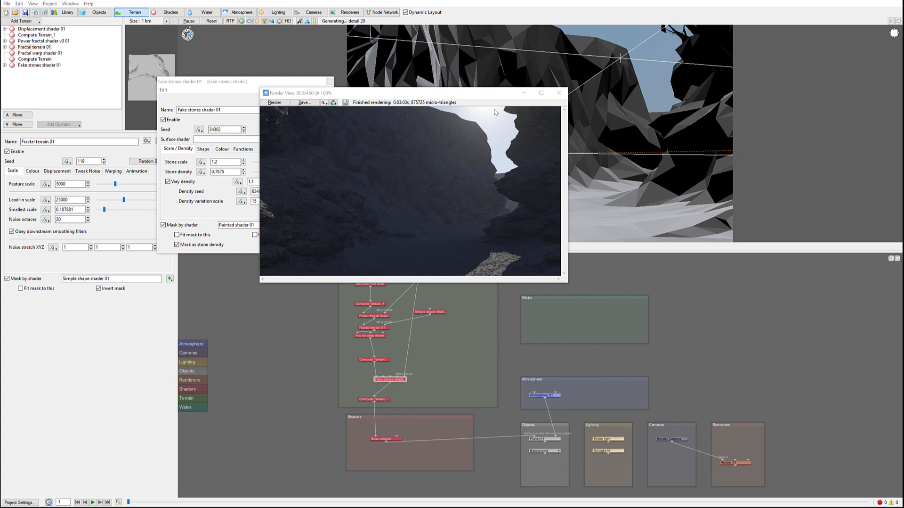
pyautogui.click(559, 93)
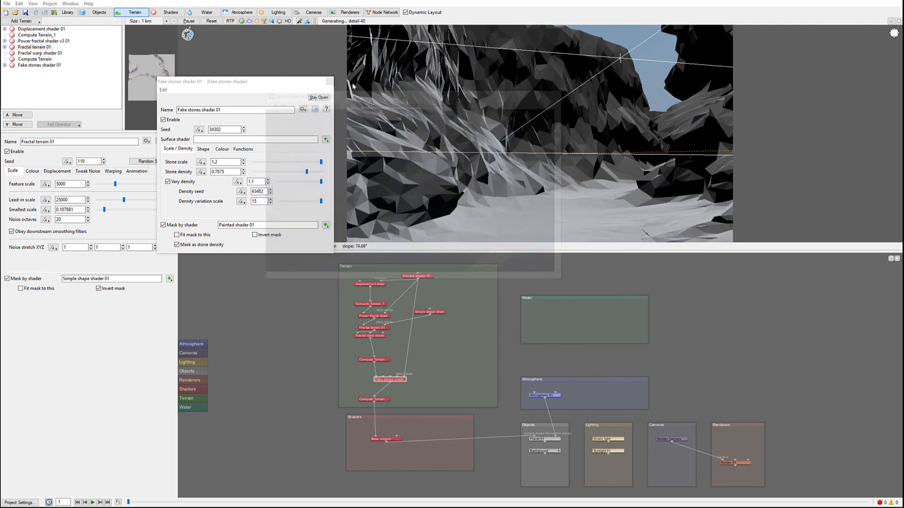
pyautogui.click(329, 82)
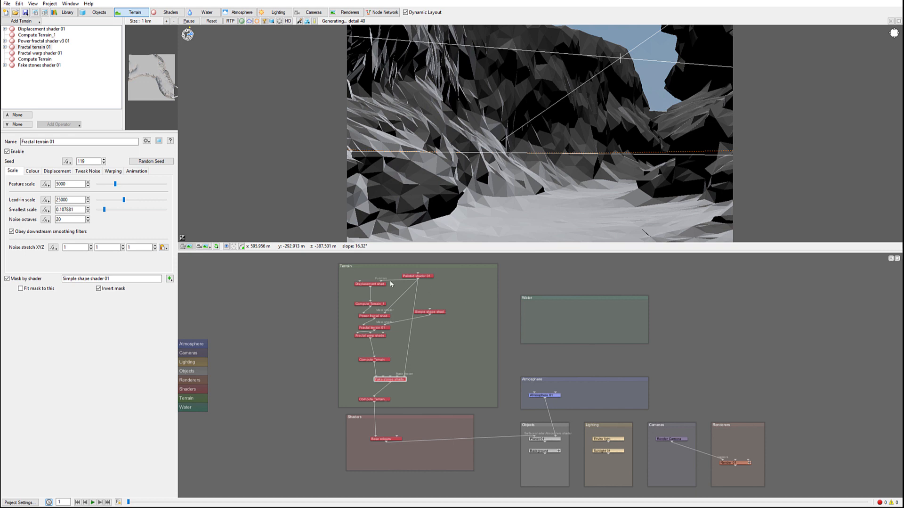
# - Try a displacement multiplier of -200 on Displacement shader 01 and inspect the canyon from several preview angles
pyautogui.doubleClick(365, 284)
pyautogui.doubleClick(233, 149)
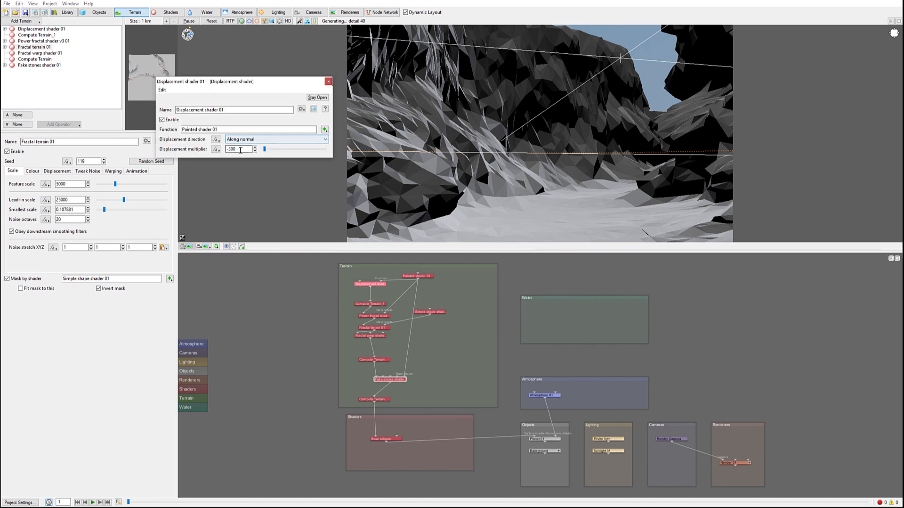
pyautogui.write('-')
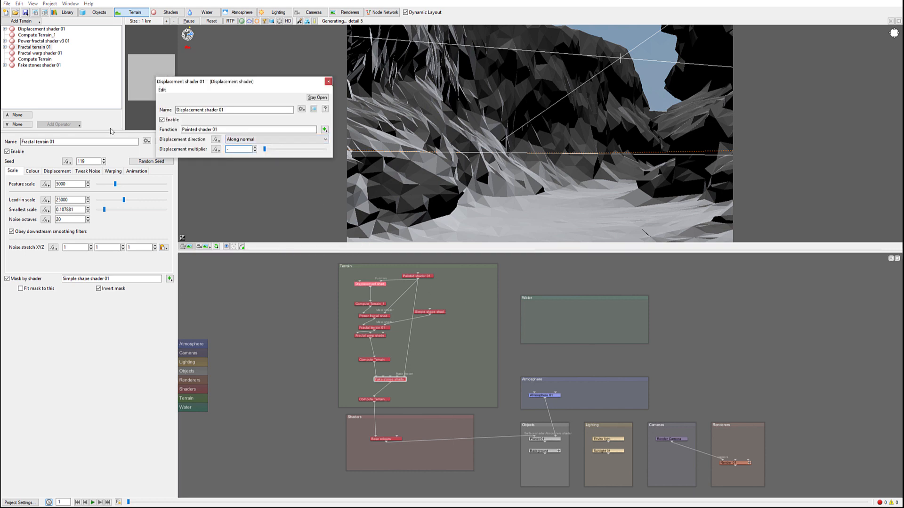
pyautogui.write('200')
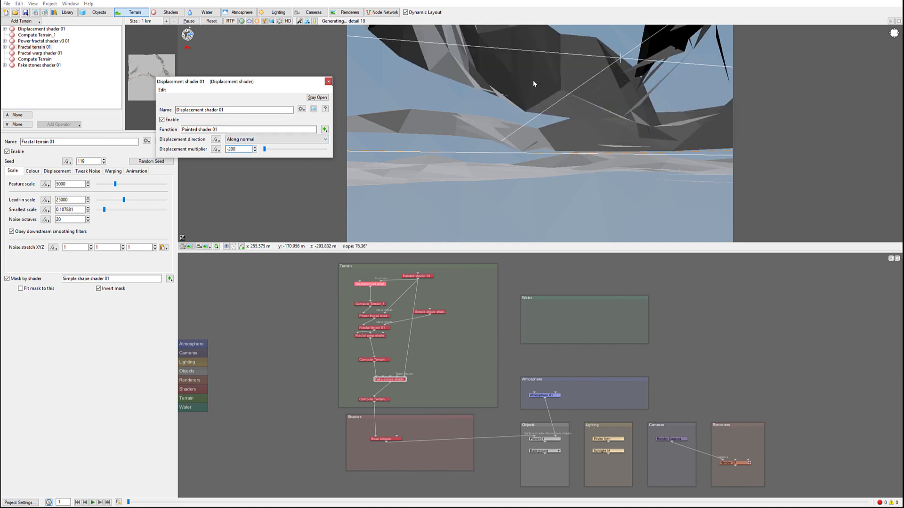
pyautogui.click(483, 182)
pyautogui.rightClick(489, 173)
pyautogui.keyDown('alt'); pyautogui.moveTo(532, 164); pyautogui.dragTo(501, 172); pyautogui.keyUp('alt')
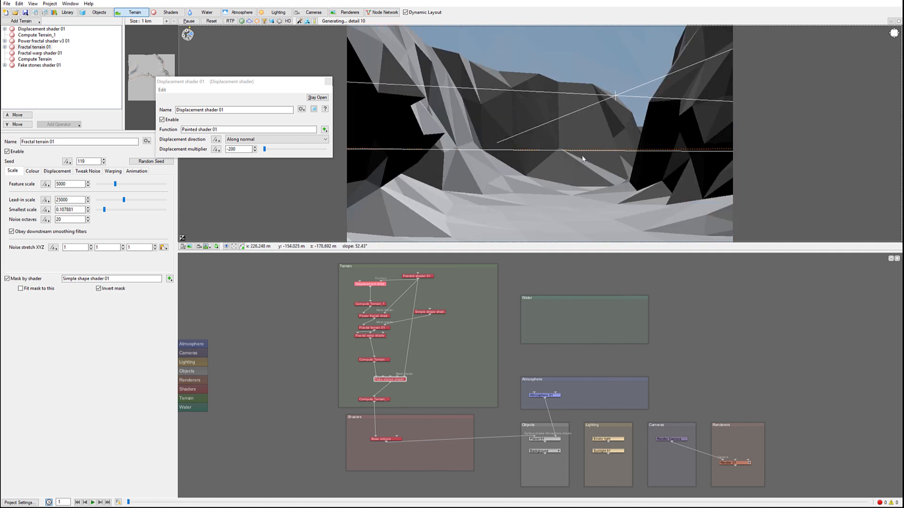
pyautogui.moveTo(525, 187)
pyautogui.keyDown('alt'); pyautogui.mouseDown()
pyautogui.moveTo(605, 180)
pyautogui.moveTo(539, 182)
pyautogui.mouseUp(); pyautogui.keyUp('alt')
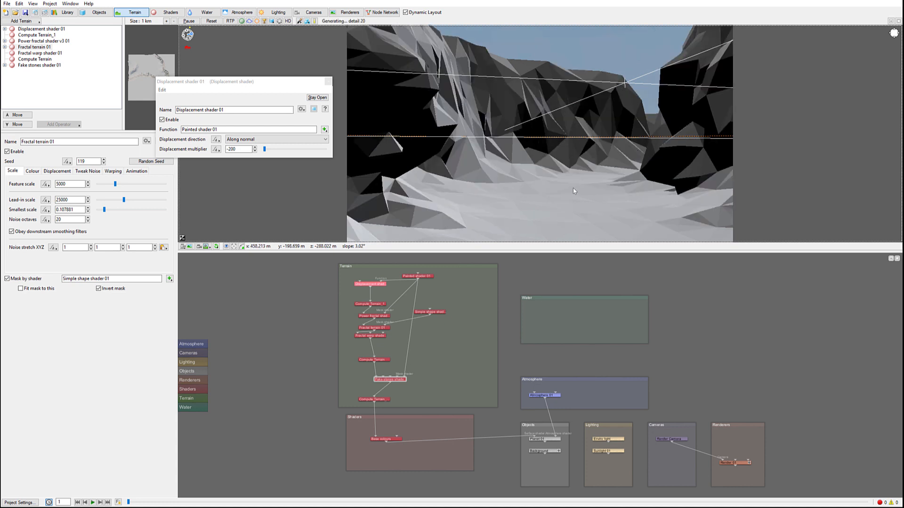
pyautogui.keyDown('alt'); pyautogui.moveTo(540, 213); pyautogui.dragTo(561, 210); pyautogui.keyUp('alt')
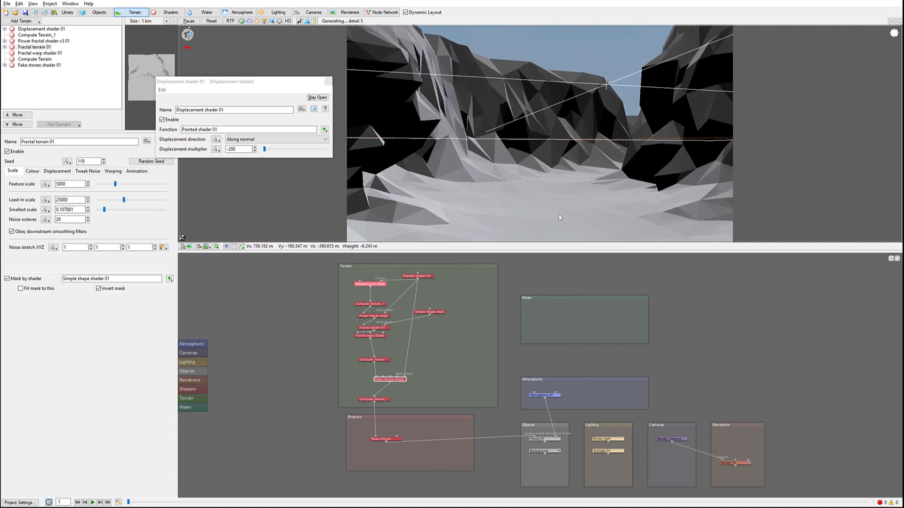
# - Set the displacement multiplier of Displacement shader 01 to -150
pyautogui.click(231, 149)
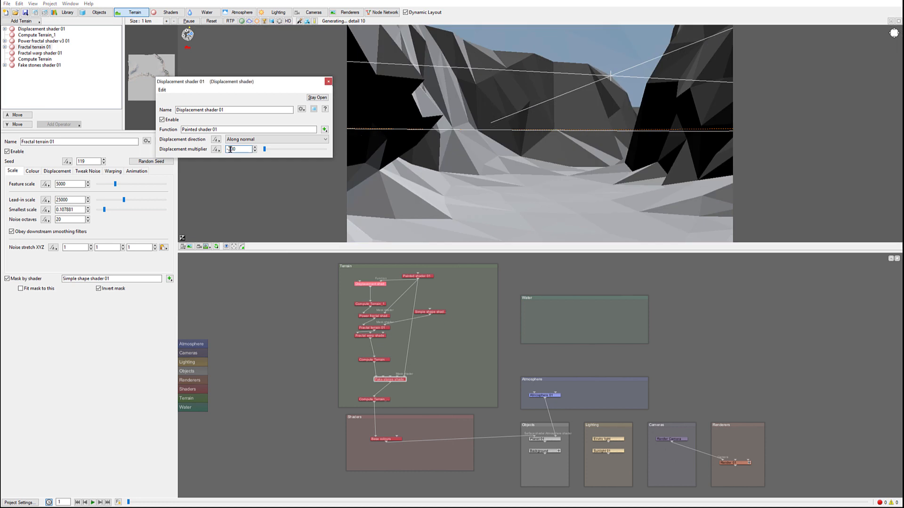
pyautogui.doubleClick(230, 149)
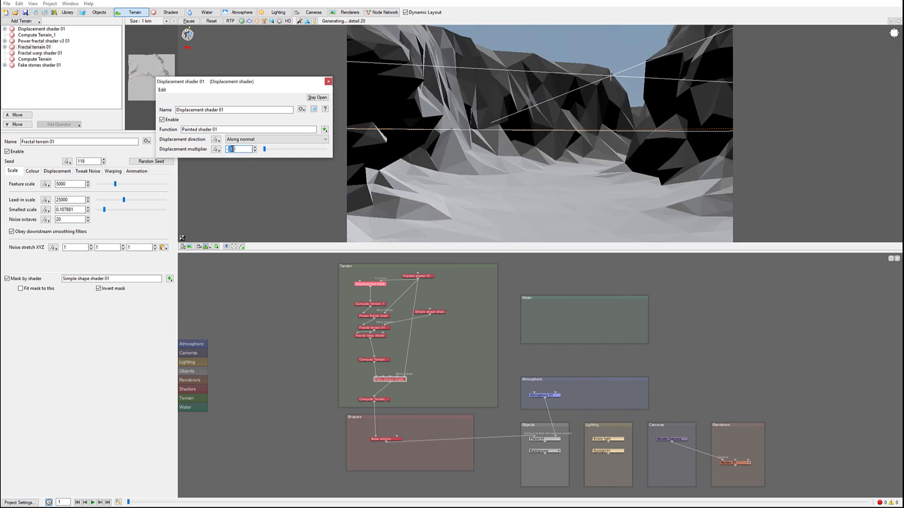
pyautogui.write('-150')
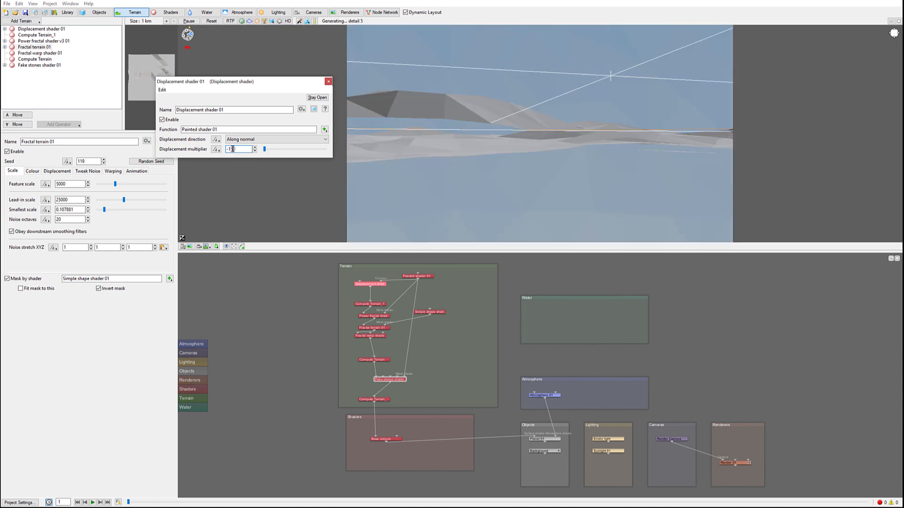
# - Reframe the preview above the canyon floor so it looks along the winding channel between the walls
pyautogui.click(479, 139)
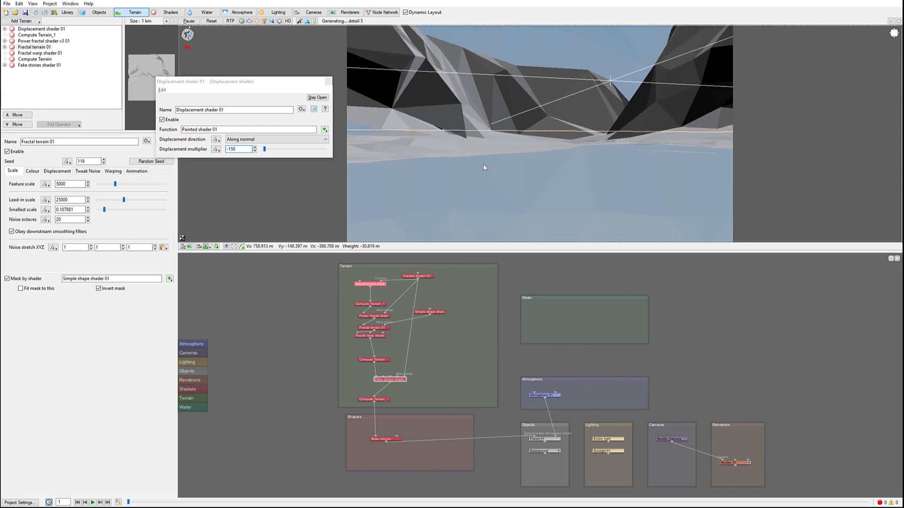
pyautogui.moveTo(487, 188); pyautogui.dragTo(615, 159)
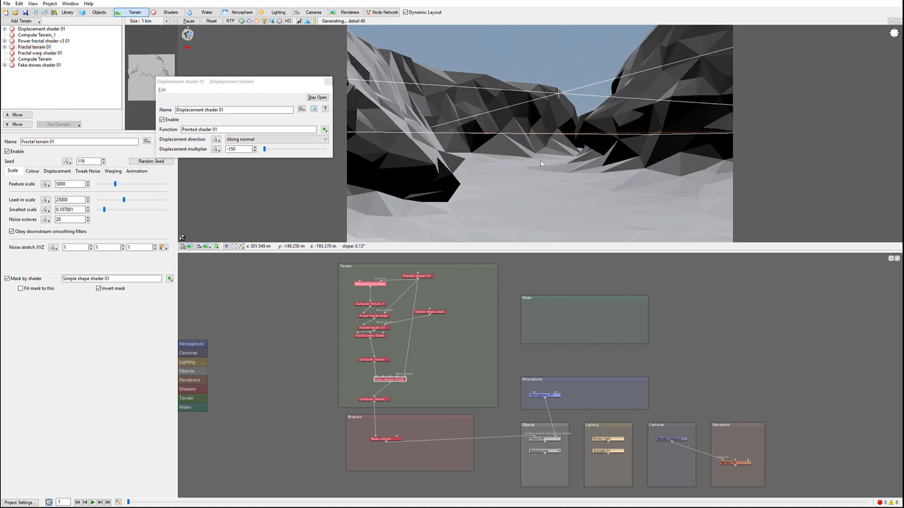
pyautogui.keyDown('alt'); pyautogui.moveTo(516, 152); pyautogui.dragTo(559, 182); pyautogui.keyUp('alt')
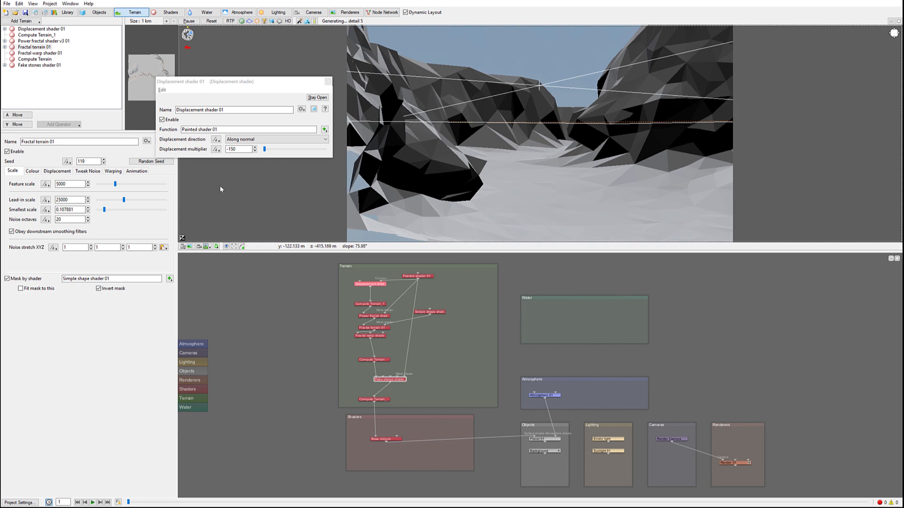
pyautogui.scroll(3, 553, 122)
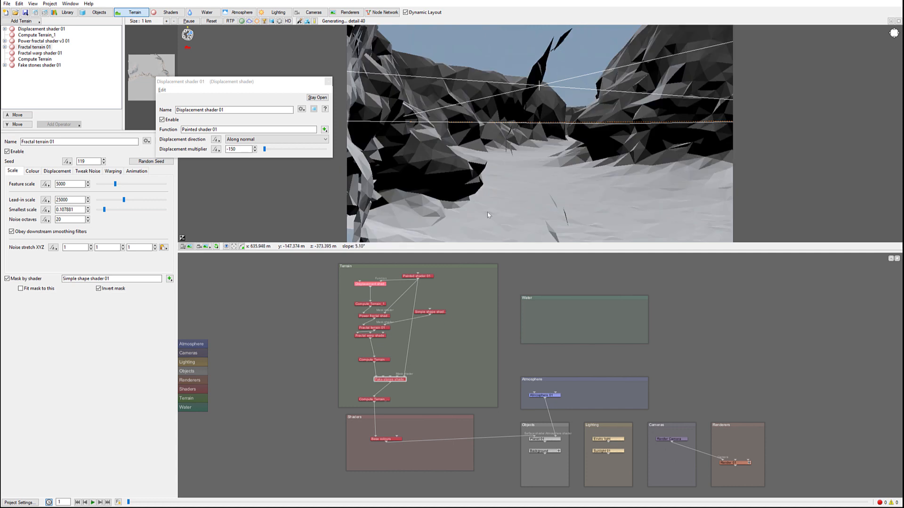
pyautogui.scroll(3, 516, 189)
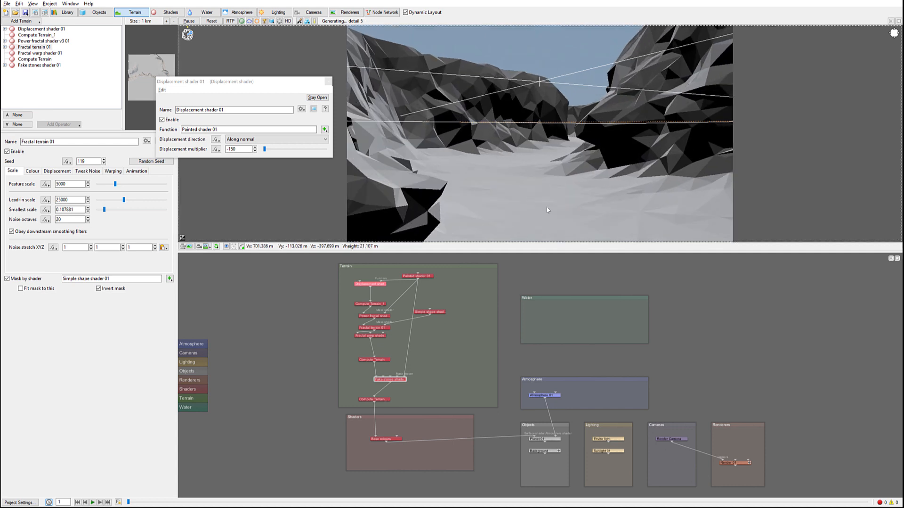
pyautogui.keyDown('alt'); pyautogui.moveTo(553, 183); pyautogui.dragTo(568, 163); pyautogui.keyUp('alt')
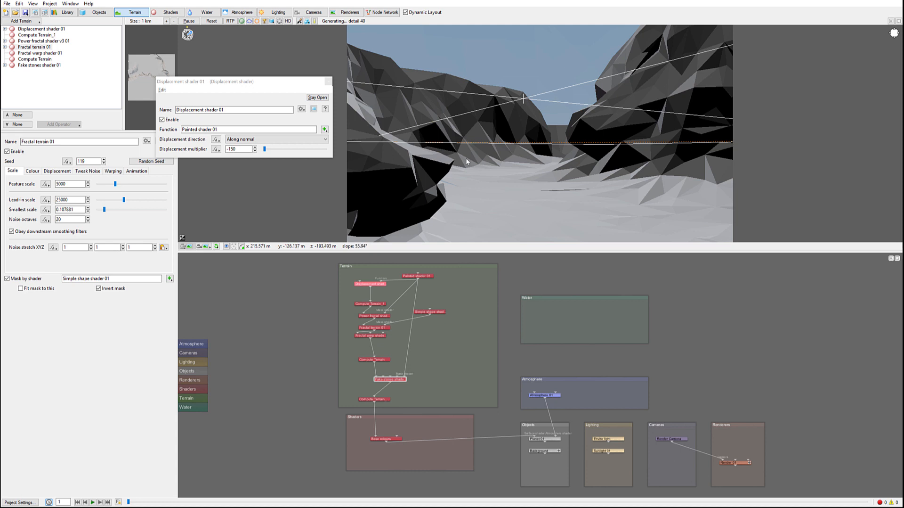
# - Duplicate the Base colours node inside the Shaders group, placing the copy below the original, and tidy the neighbouring nodes
pyautogui.moveTo(386, 437); pyautogui.dragTo(386, 425)
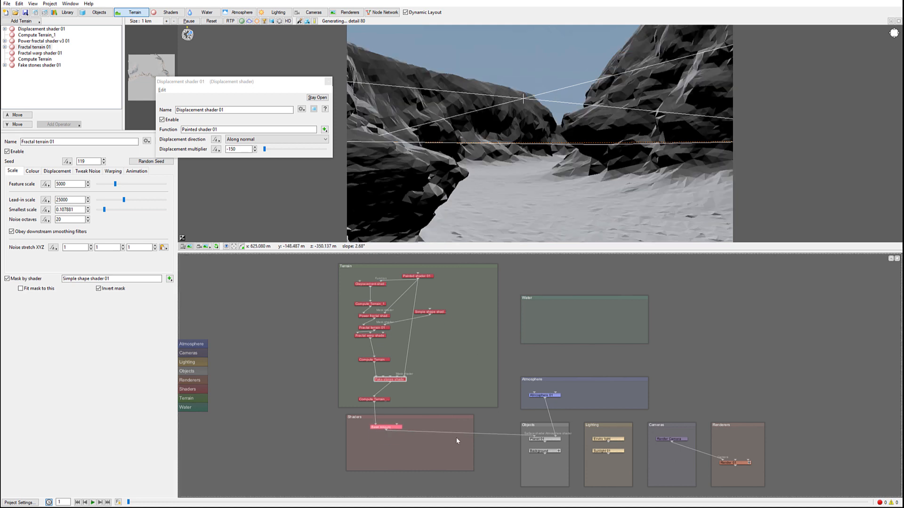
pyautogui.hotkey('ctrl', 'v')
pyautogui.moveTo(550, 373); pyautogui.dragTo(550, 375)
pyautogui.moveTo(472, 405); pyautogui.dragTo(428, 441)
pyautogui.moveTo(384, 400); pyautogui.dragTo(395, 395)
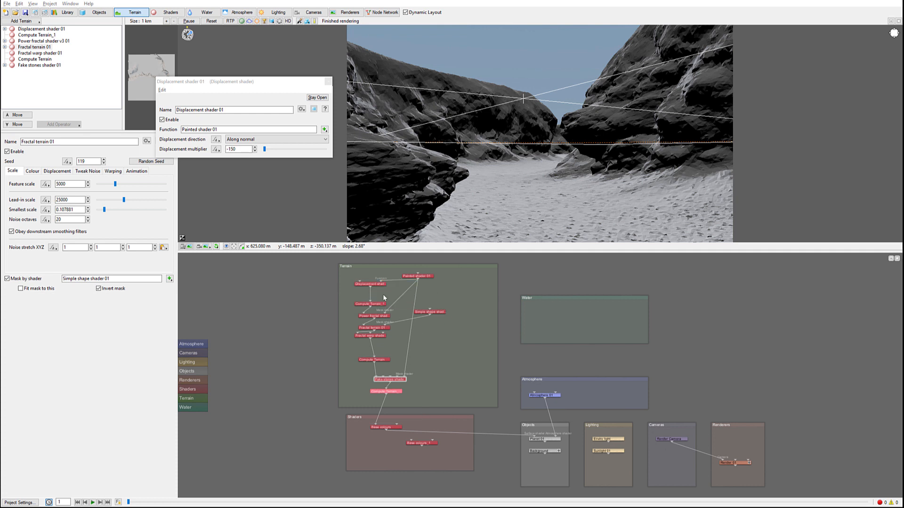
pyautogui.moveTo(395, 425); pyautogui.dragTo(400, 420)
# - Change the high colour of the original Base colours shader to a muted olive green
pyautogui.doubleClick(397, 421)
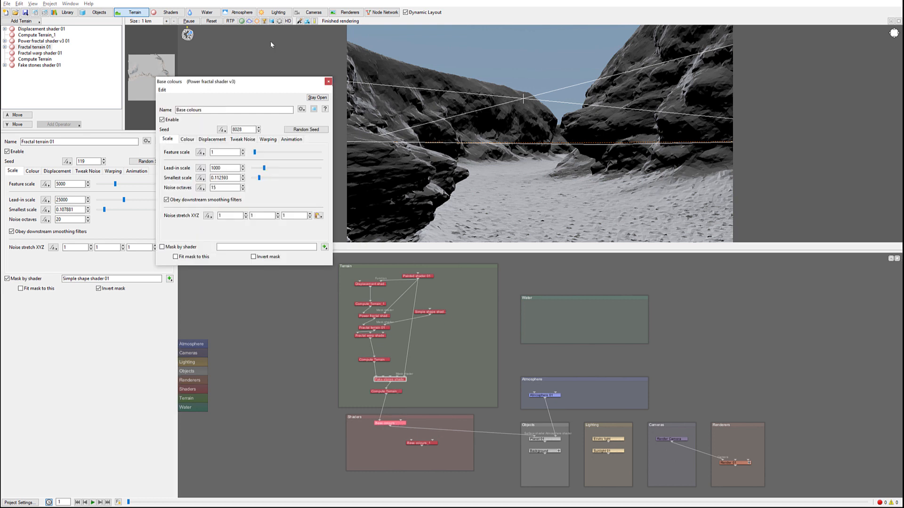
pyautogui.click(187, 139)
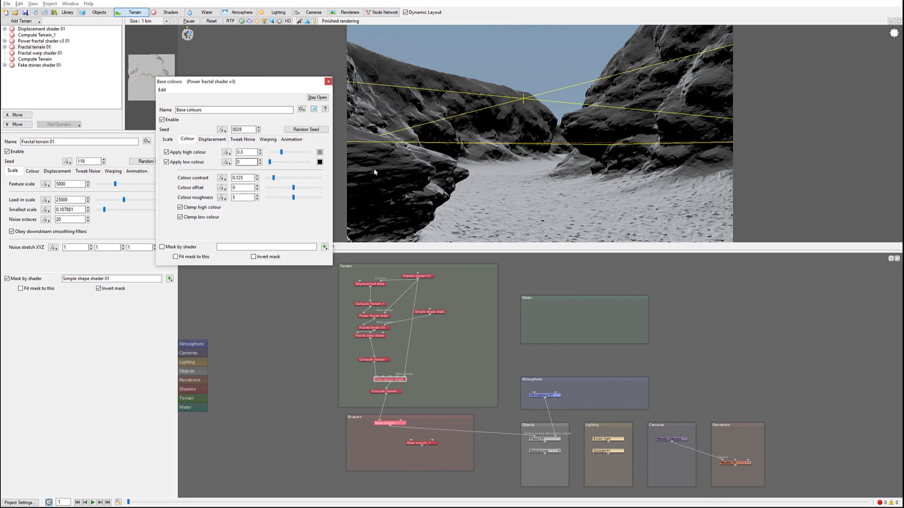
pyautogui.click(320, 152)
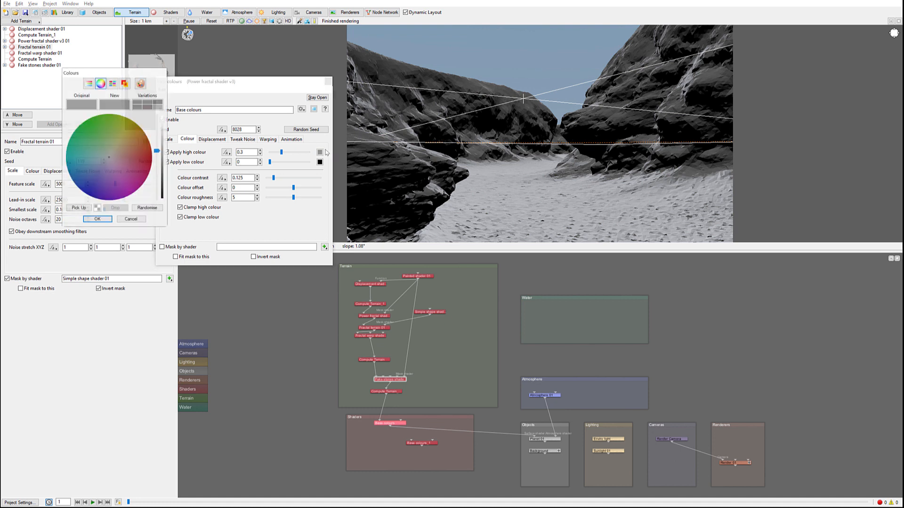
pyautogui.click(110, 147)
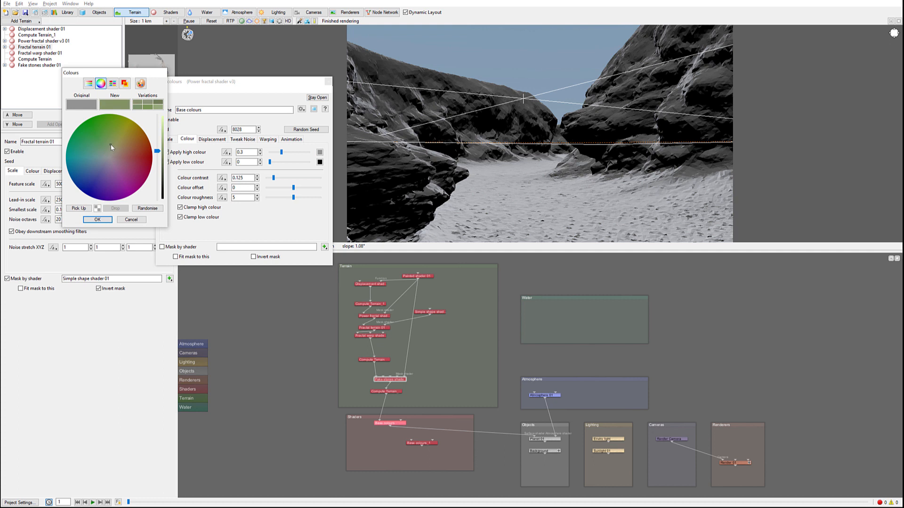
pyautogui.click(97, 219)
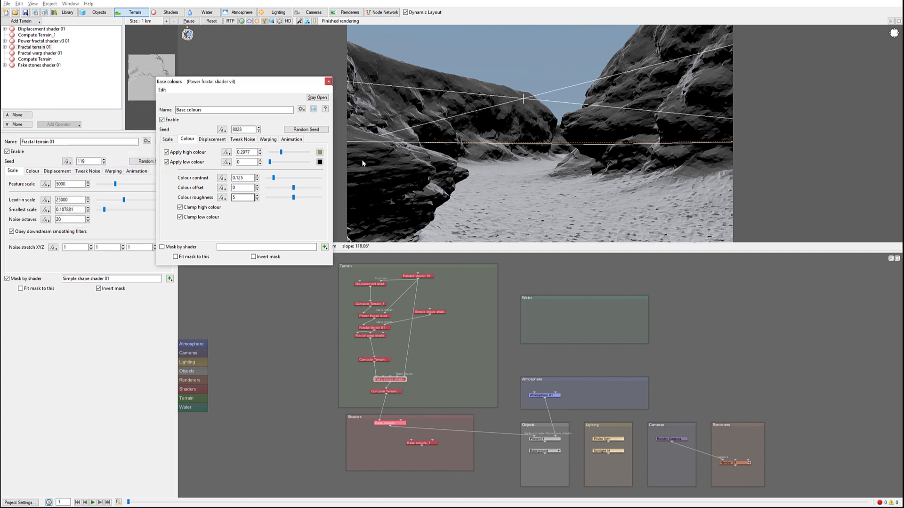
# - Set the low colour of the original Base colours shader to a dark olive grey and hide the atmosphere in the preview
pyautogui.click(320, 161)
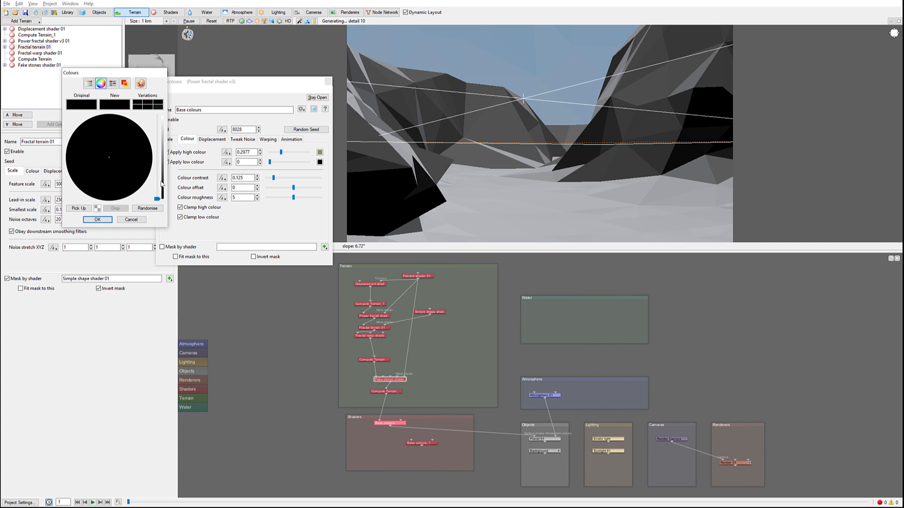
pyautogui.moveTo(164, 183); pyautogui.dragTo(162, 178)
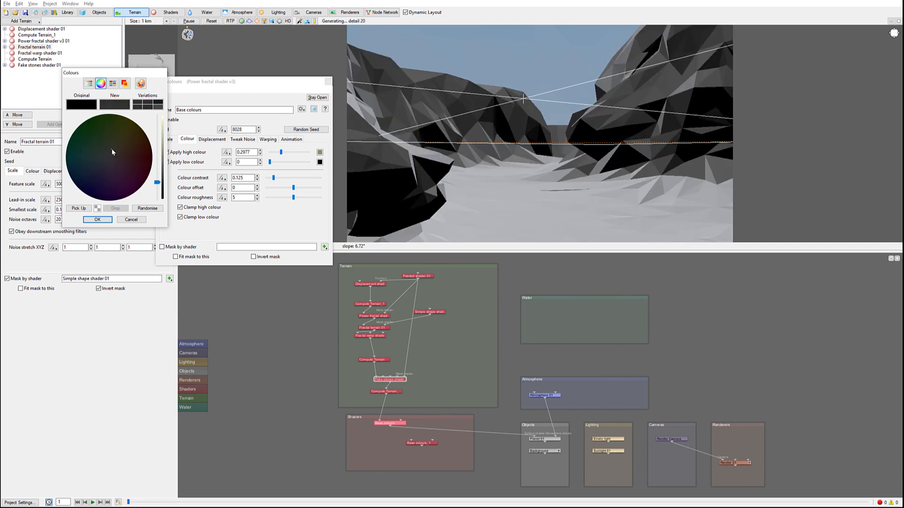
pyautogui.click(112, 145)
pyautogui.moveTo(158, 182); pyautogui.dragTo(155, 179)
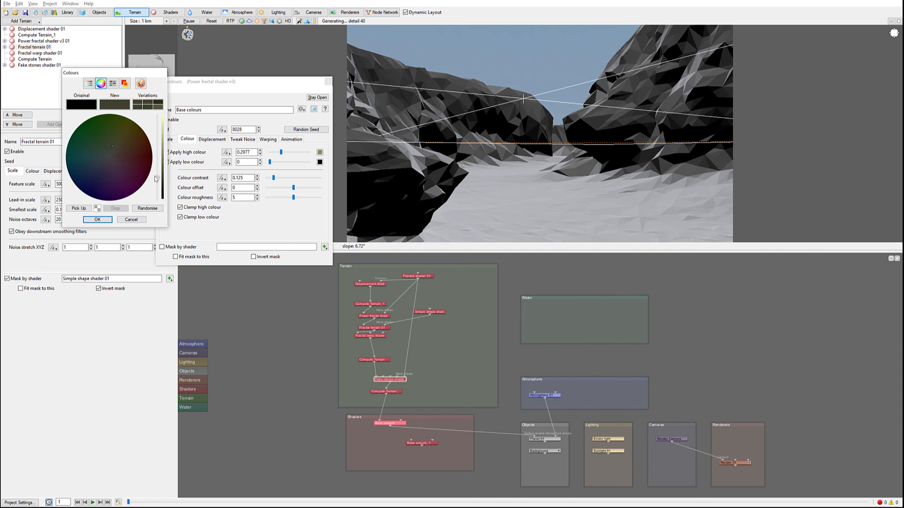
pyautogui.click(92, 220)
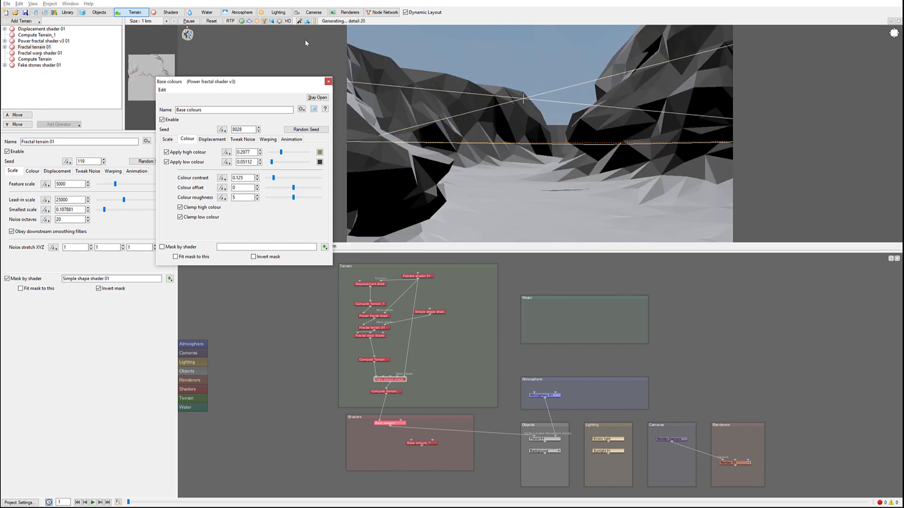
pyautogui.click(241, 20)
pyautogui.click(230, 21)
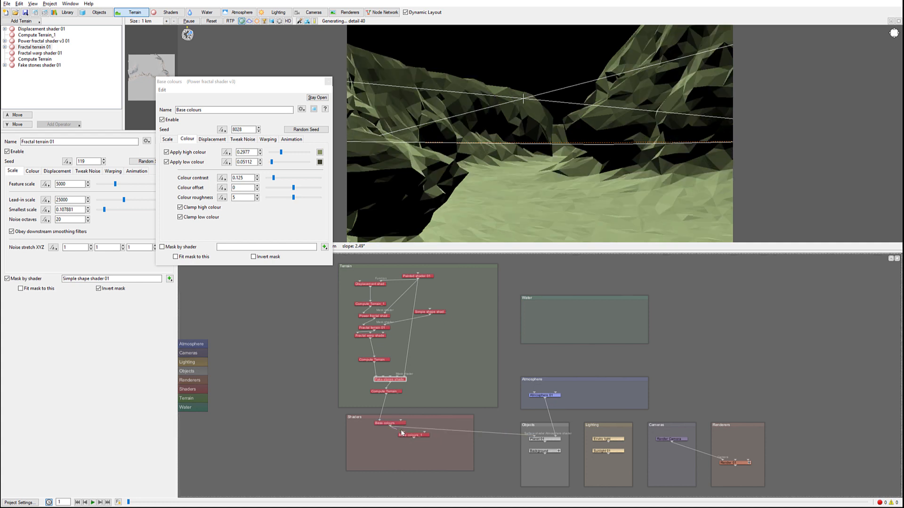
# - Connect Base colours_1 into the planet's surface shader and feed its mask input from Compute Terrain_1
pyautogui.moveTo(414, 436); pyautogui.dragTo(525, 437)
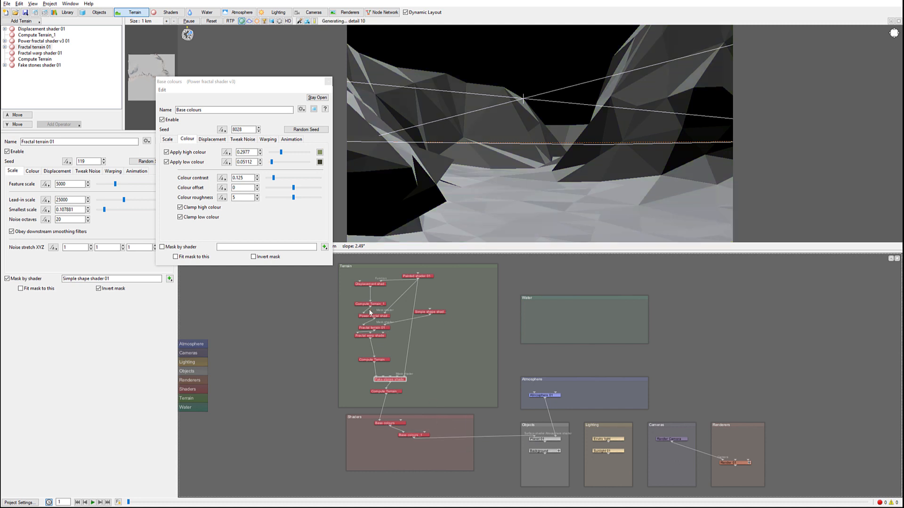
pyautogui.moveTo(369, 309); pyautogui.dragTo(419, 433)
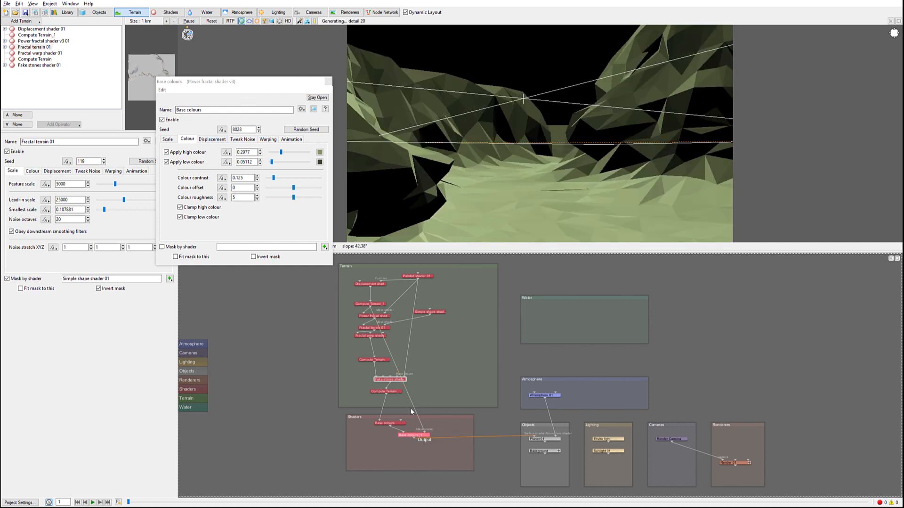
# - Change the original Base colours shader's high colour to a sandy brown and slightly adjust its dark low colour
pyautogui.click(320, 151)
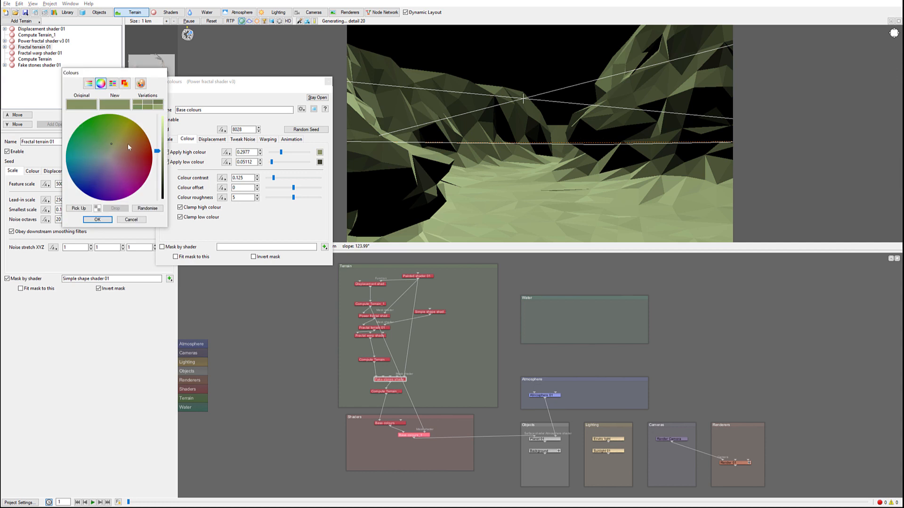
pyautogui.moveTo(112, 143); pyautogui.dragTo(118, 146)
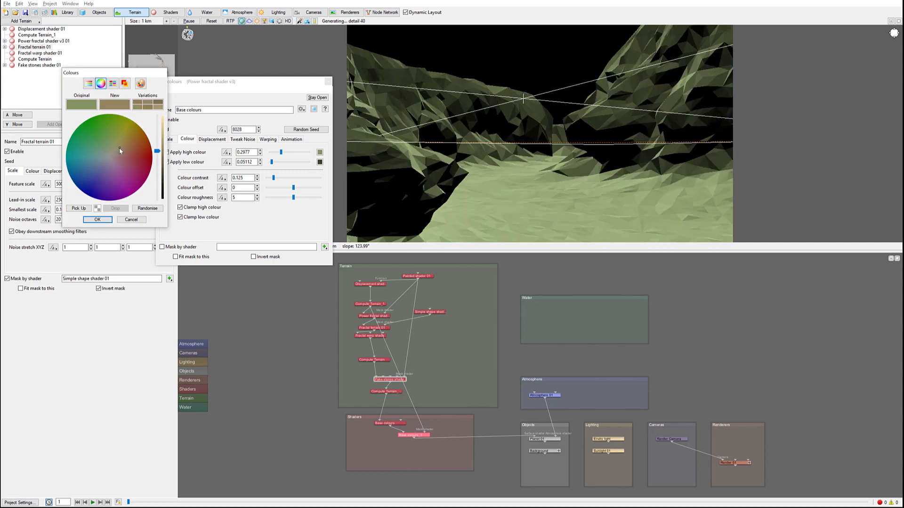
pyautogui.click(98, 219)
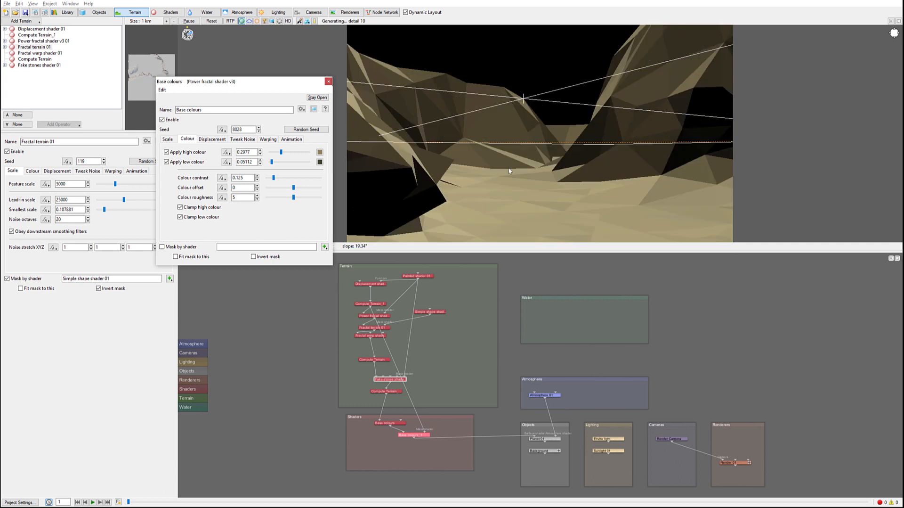
pyautogui.click(319, 162)
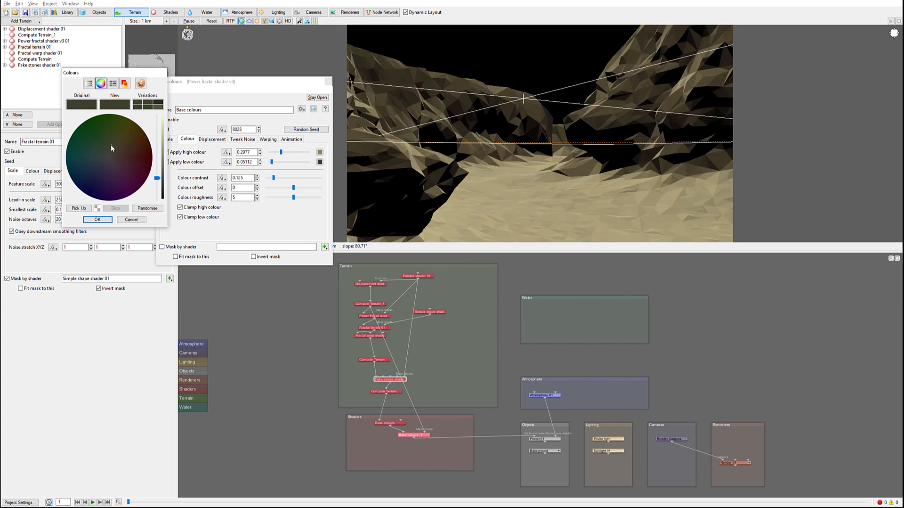
pyautogui.click(97, 219)
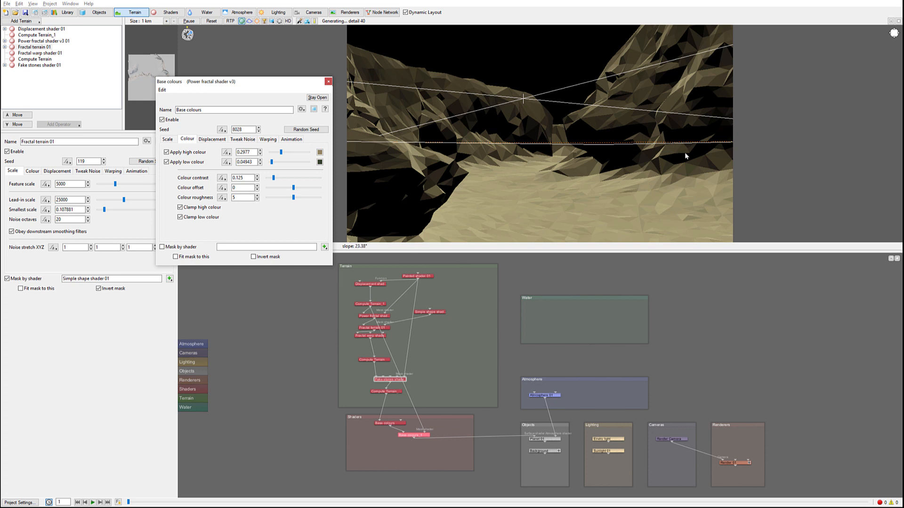
# - Reposition the Base colours_1 node and connect Painted shader 01 to its mask input
pyautogui.click(396, 420)
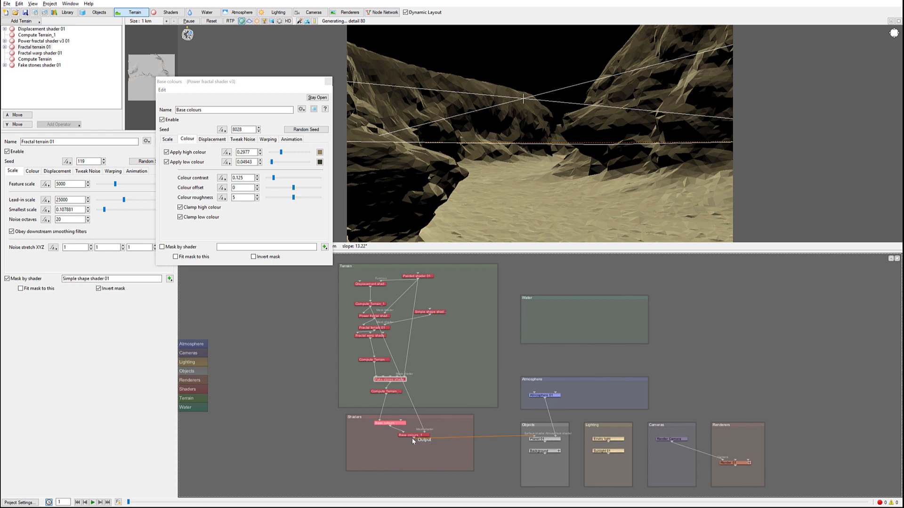
pyautogui.moveTo(414, 435); pyautogui.dragTo(419, 437)
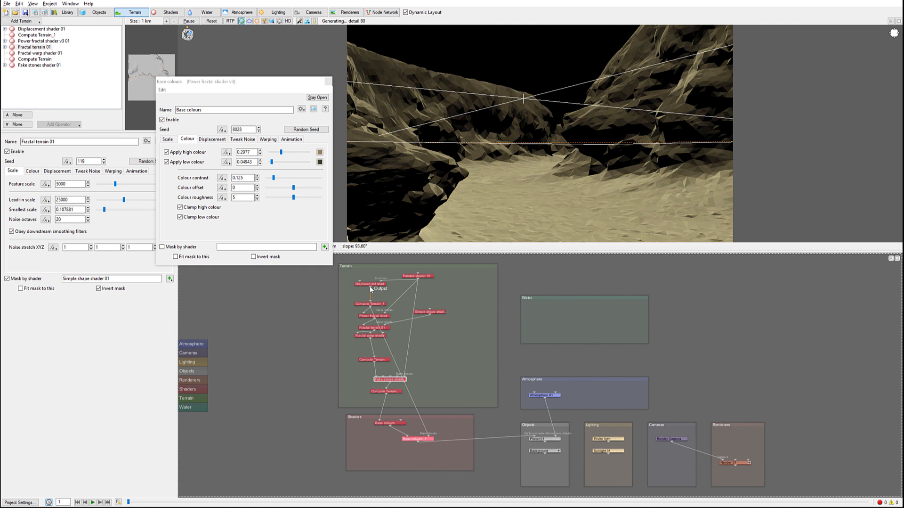
pyautogui.moveTo(418, 279); pyautogui.dragTo(428, 437)
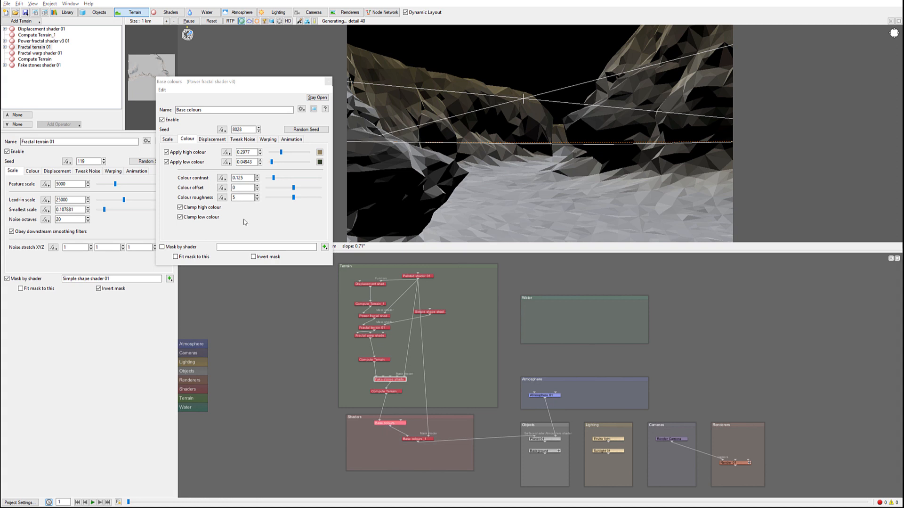
# - Set the high colour of Base colours_1 to a warm grey-brown and its low colour to a dark reddish brown
pyautogui.click(169, 139)
pyautogui.click(187, 140)
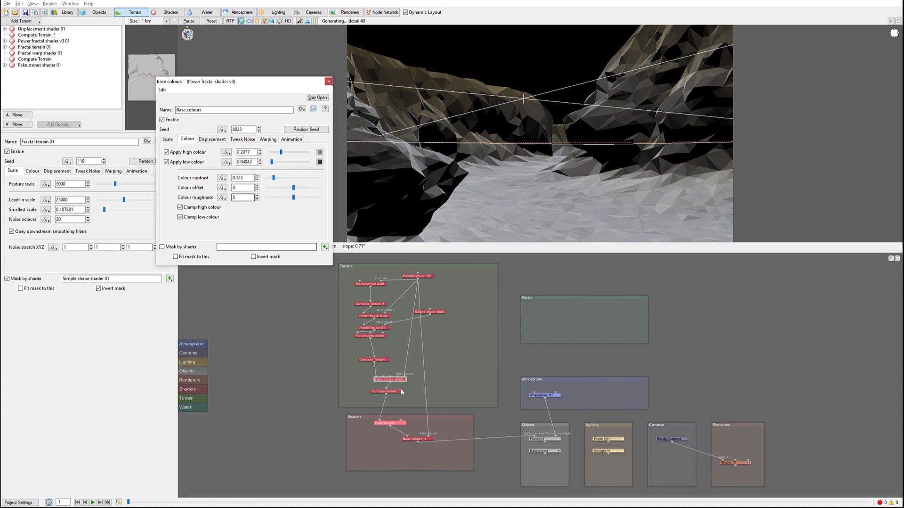
pyautogui.click(415, 438)
pyautogui.doubleClick(414, 438)
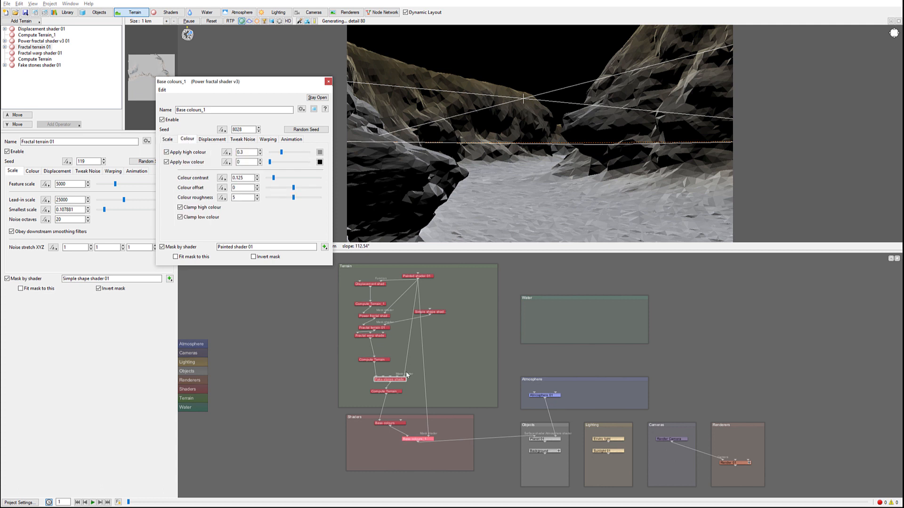
pyautogui.click(320, 152)
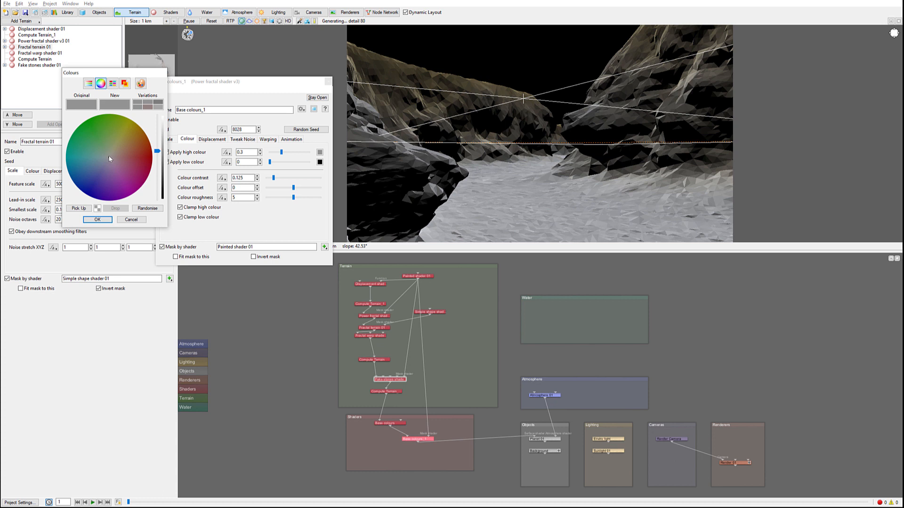
pyautogui.click(97, 219)
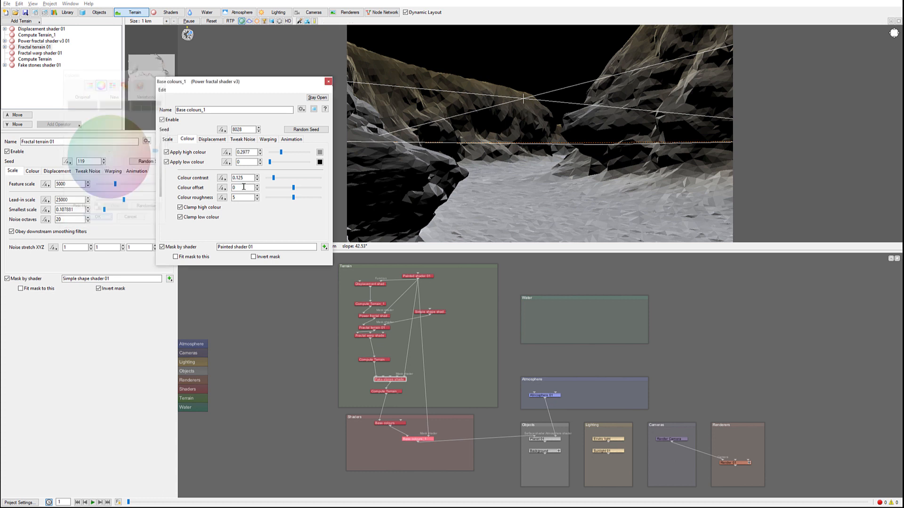
pyautogui.click(320, 162)
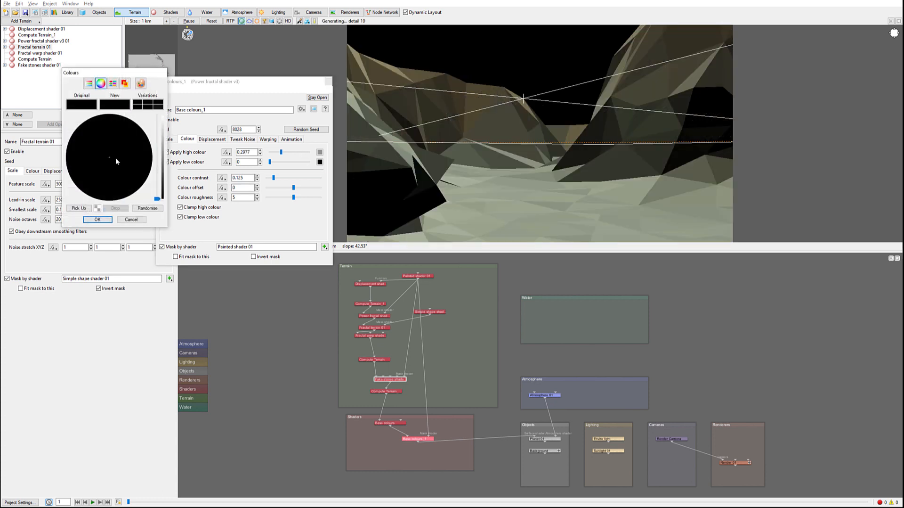
pyautogui.moveTo(157, 198); pyautogui.dragTo(157, 178)
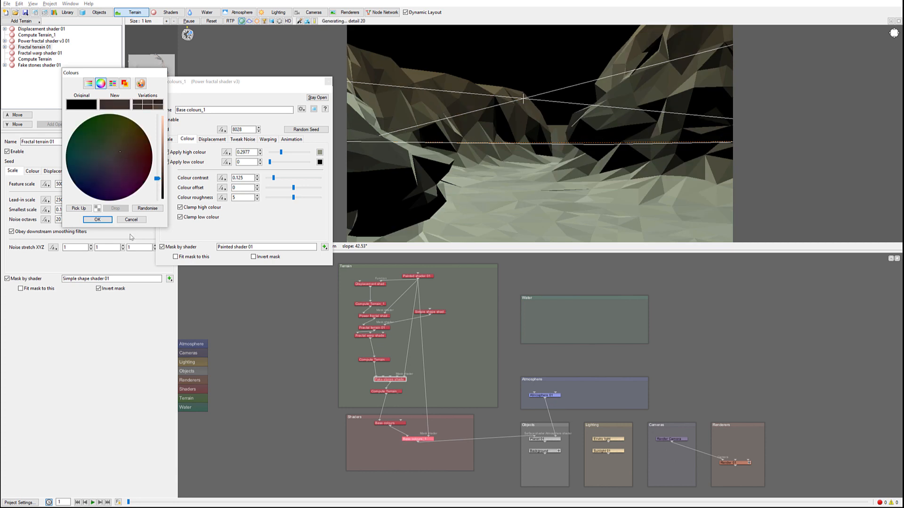
pyautogui.click(97, 219)
pyautogui.click(319, 152)
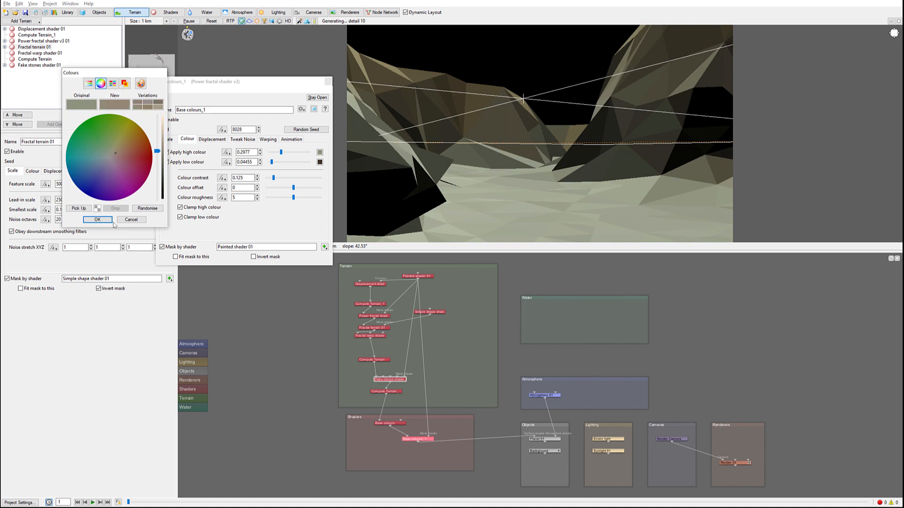
pyautogui.click(97, 219)
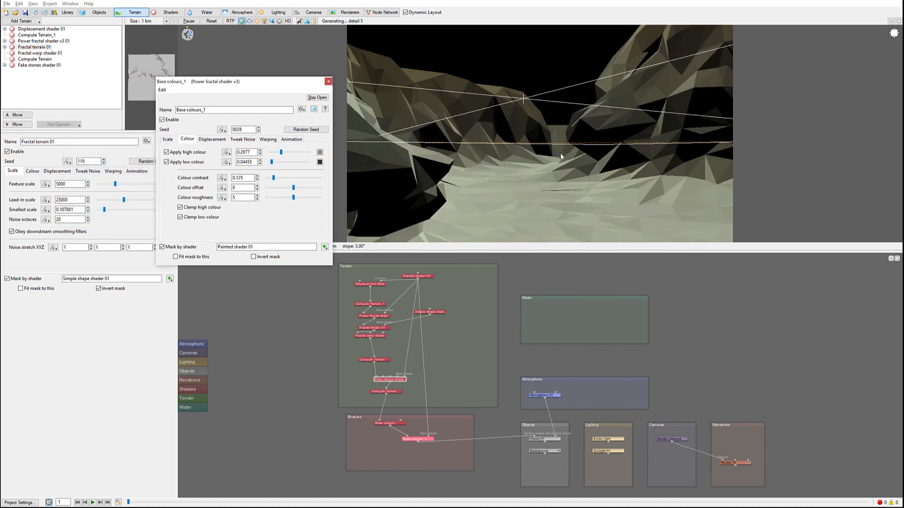
# - Change the high colour of the original Base colours shader from sandy brown back to a muted olive green
pyautogui.click(390, 423)
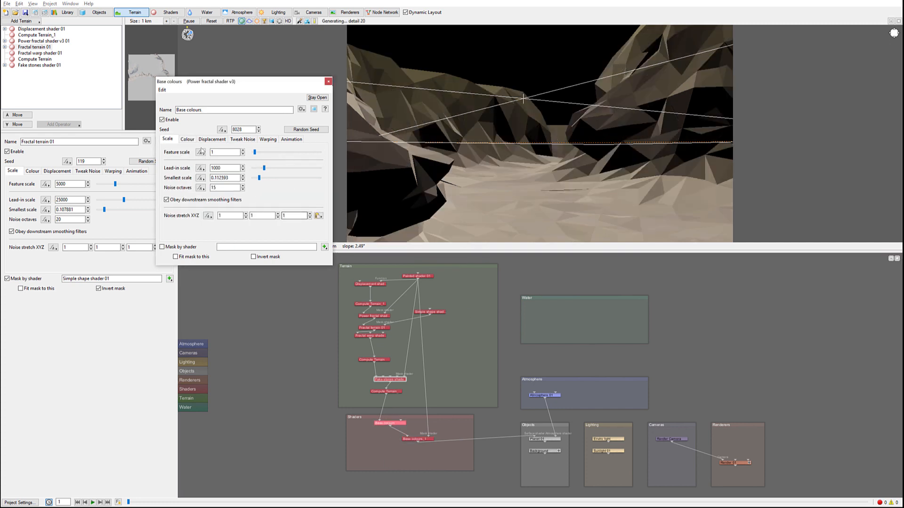
pyautogui.click(187, 141)
pyautogui.click(321, 153)
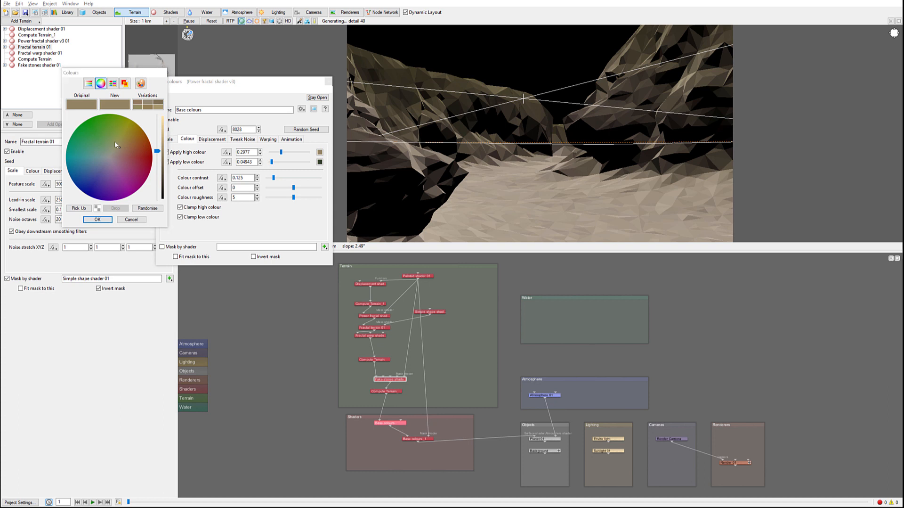
pyautogui.click(115, 145)
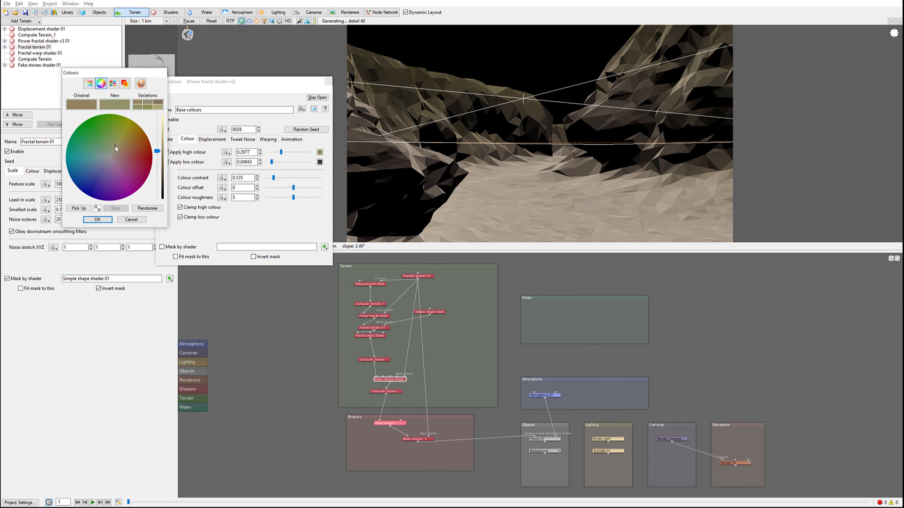
pyautogui.click(104, 220)
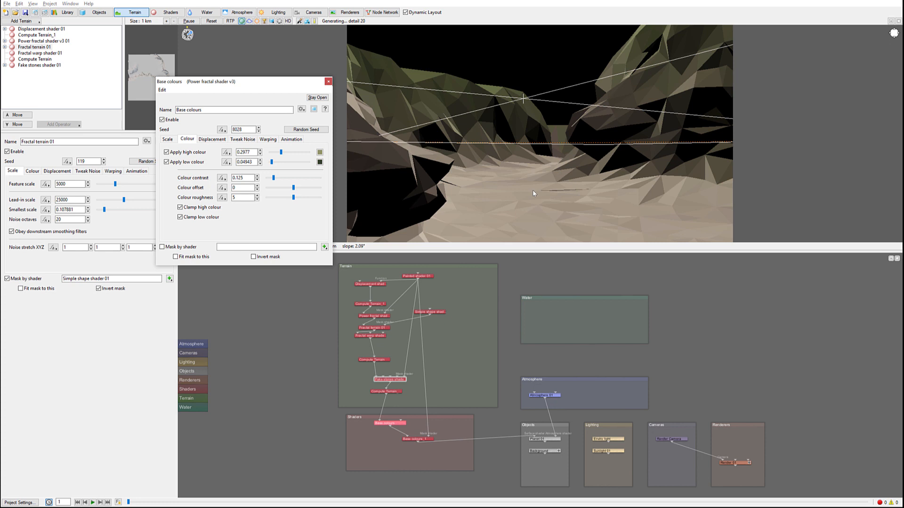
# - Insert a copy of Base colours_1 between Base colours_1 and the planet, masked by Fake stones shader 01
pyautogui.click(414, 438)
pyautogui.moveTo(396, 423); pyautogui.dragTo(406, 437)
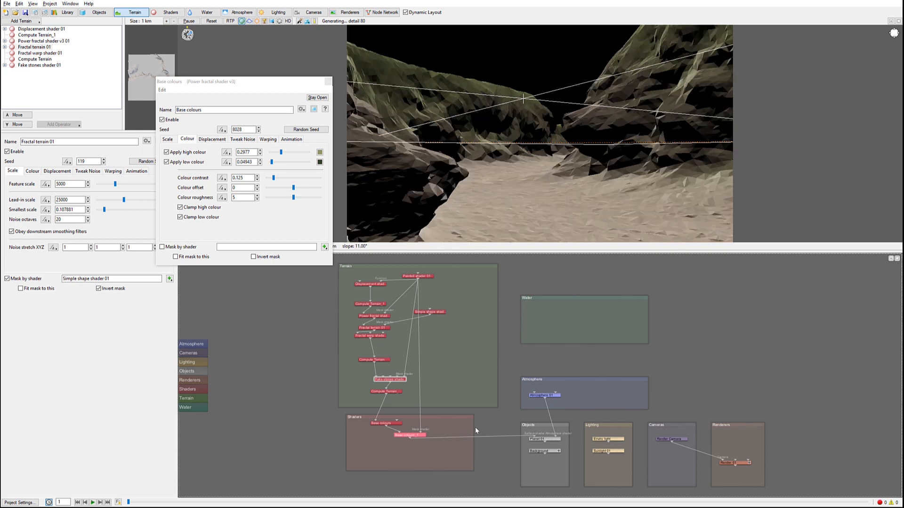
pyautogui.hotkey('ctrl', 'v')
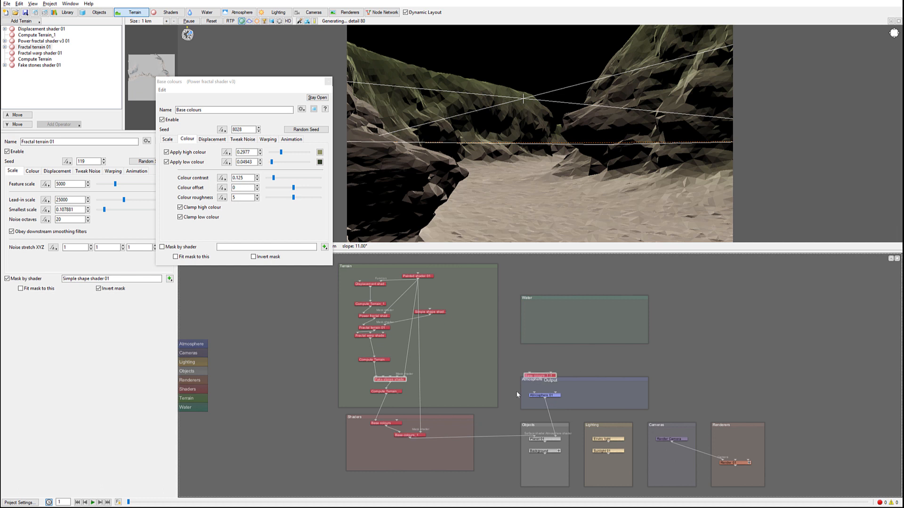
pyautogui.moveTo(549, 377); pyautogui.dragTo(536, 437)
pyautogui.moveTo(454, 445); pyautogui.dragTo(461, 434)
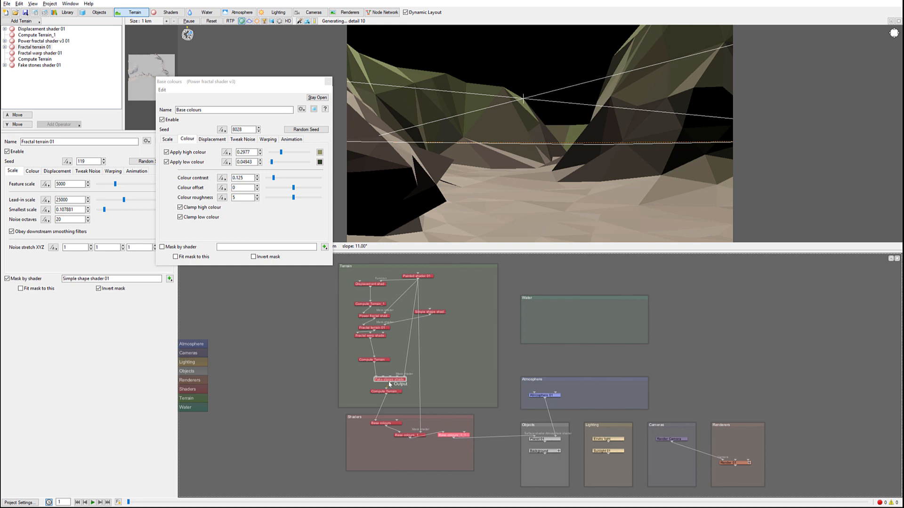
pyautogui.moveTo(389, 383); pyautogui.dragTo(464, 430)
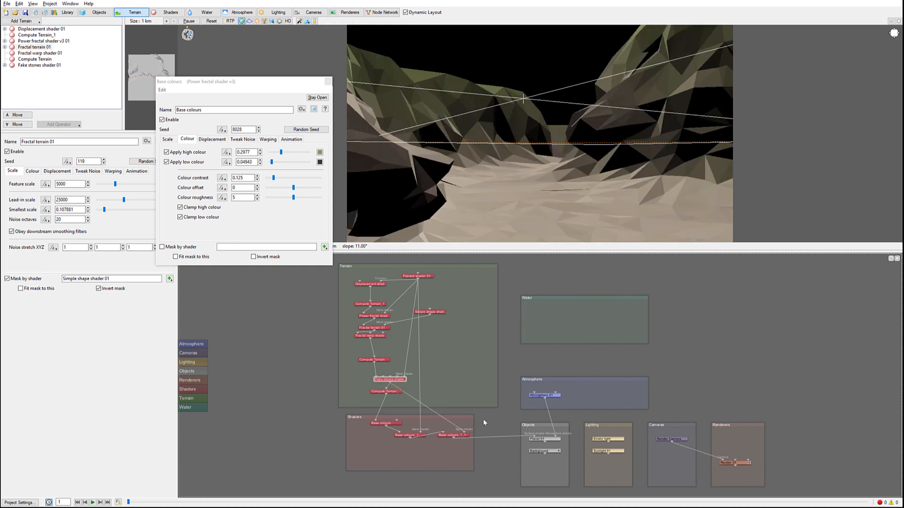
# - Set the high colour of the Base colours_1_1 shader to a brick red
pyautogui.click(451, 434)
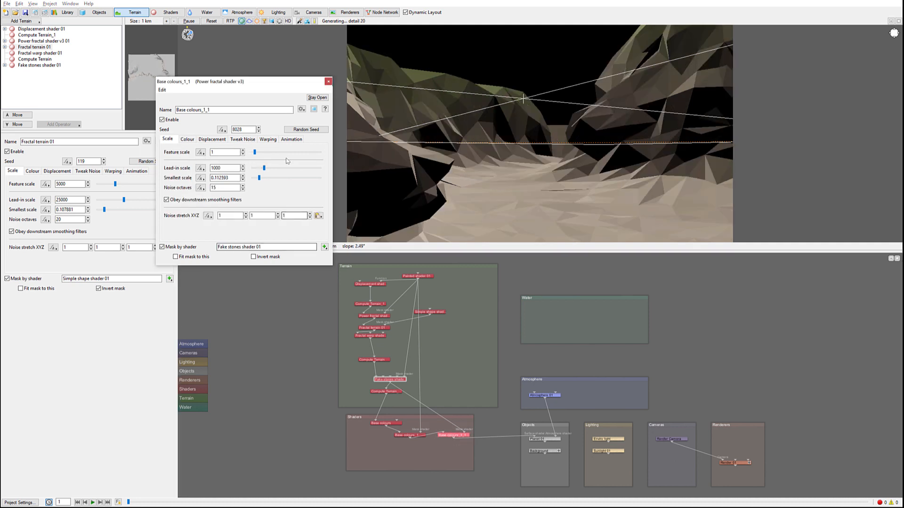
pyautogui.click(187, 139)
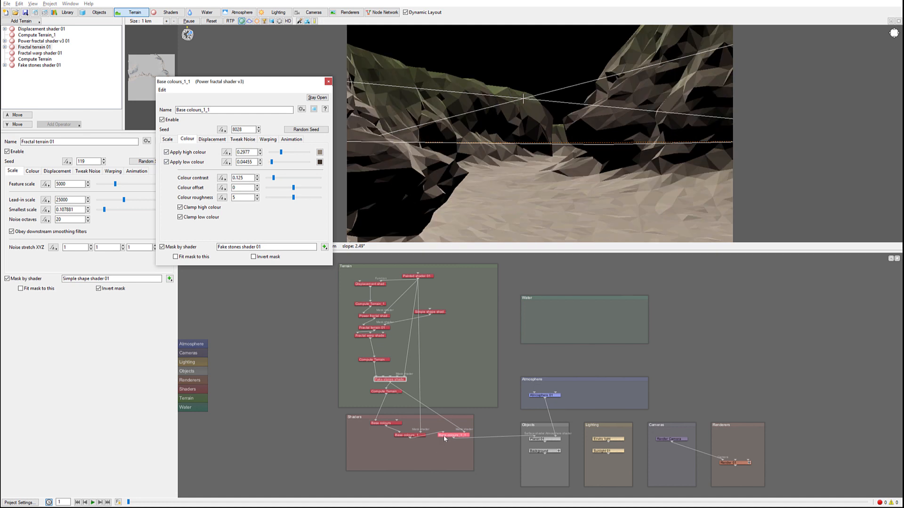
pyautogui.click(320, 152)
pyautogui.moveTo(119, 152); pyautogui.dragTo(134, 151)
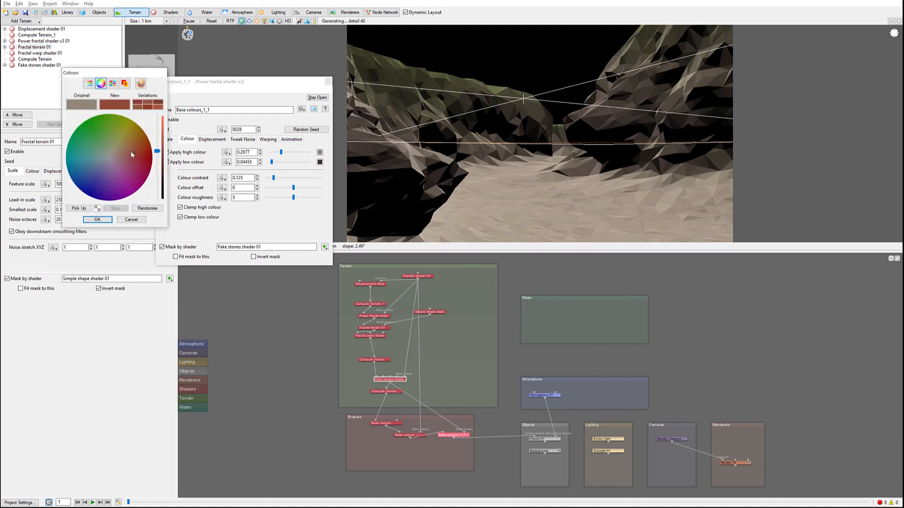
pyautogui.click(98, 219)
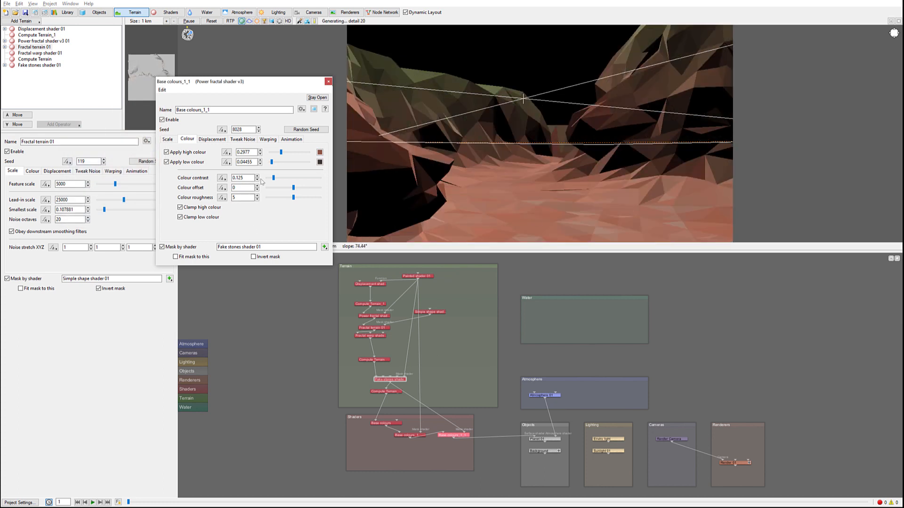
# - Set the high colour of Base colours_1_1 to a light grey-brown at 0.4098 and its low colour to a dark brown at 0.06973
pyautogui.click(320, 152)
pyautogui.moveTo(133, 151); pyautogui.dragTo(158, 146)
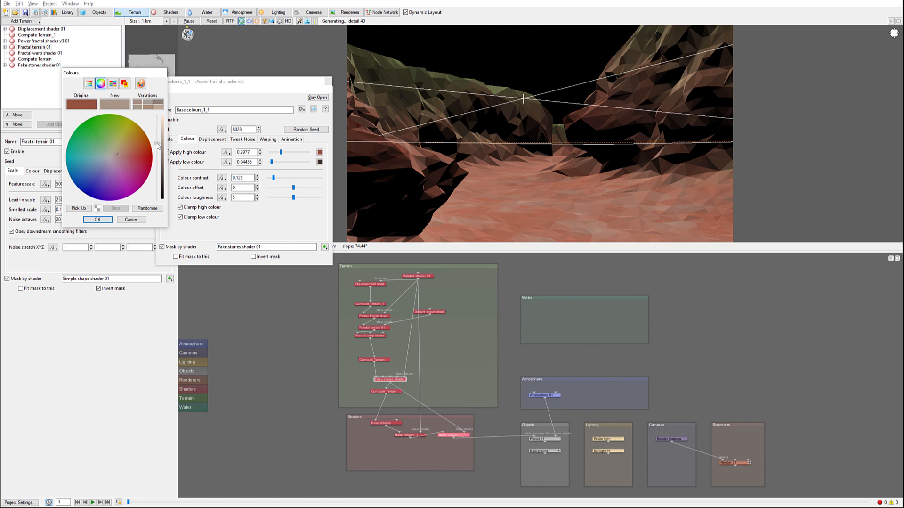
pyautogui.click(97, 219)
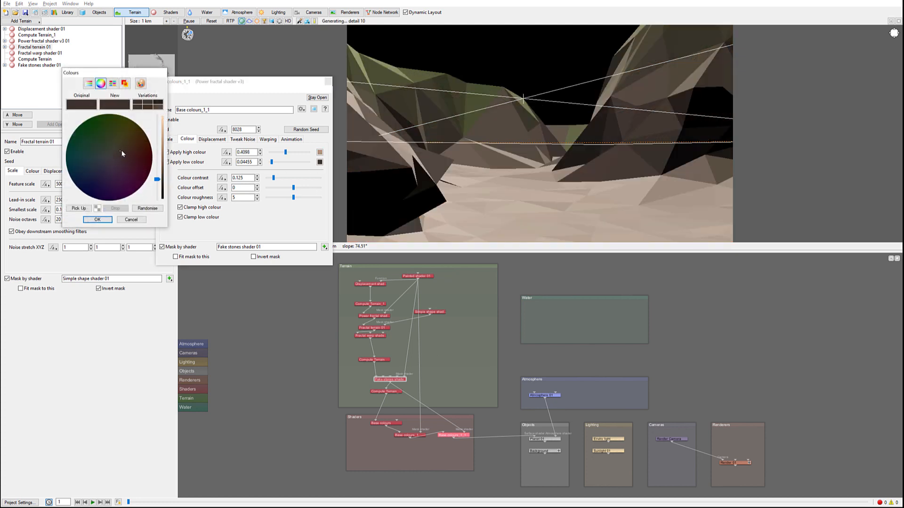
pyautogui.moveTo(157, 179); pyautogui.dragTo(157, 174)
pyautogui.click(99, 220)
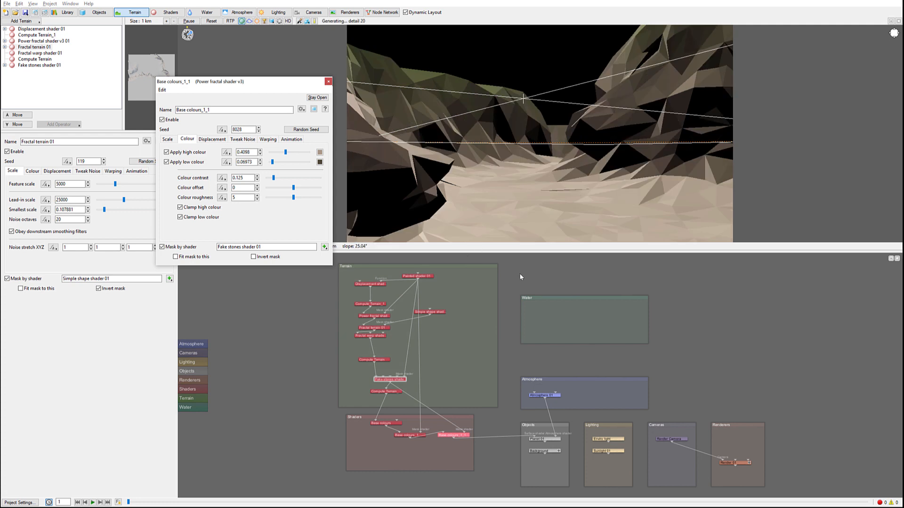
# - Shift the high colour of the Base colours_1 shader to a muted olive-brown
pyautogui.click(414, 434)
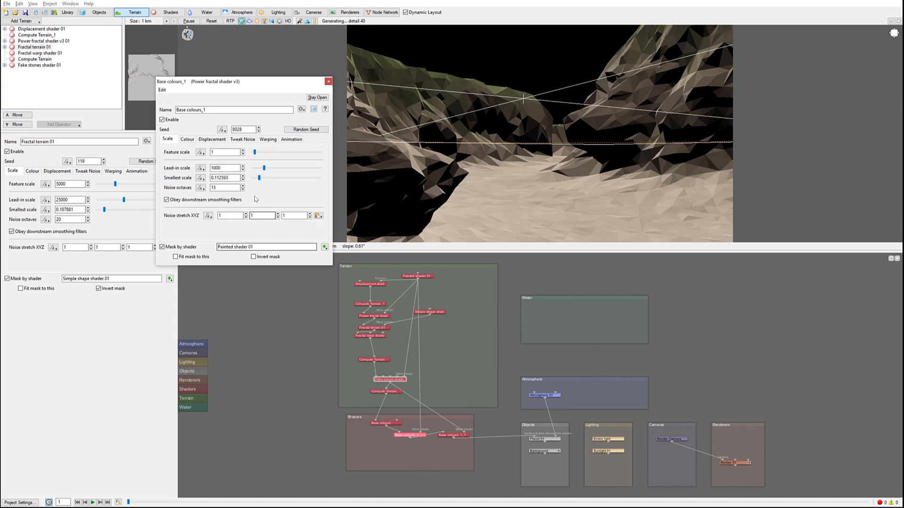
pyautogui.click(188, 139)
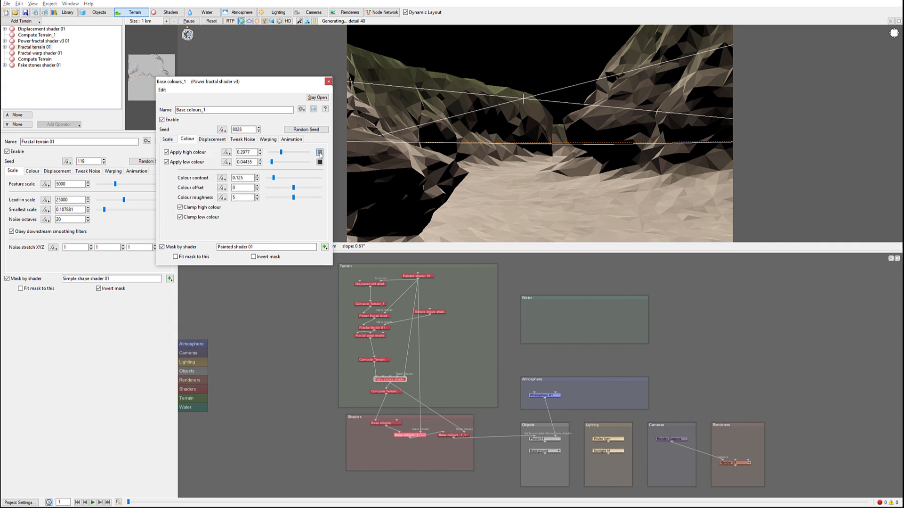
pyautogui.click(320, 151)
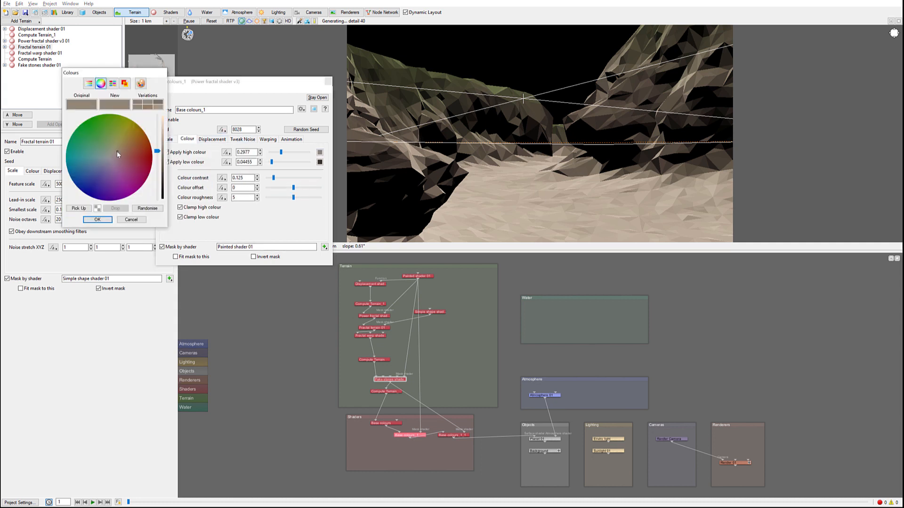
pyautogui.click(116, 149)
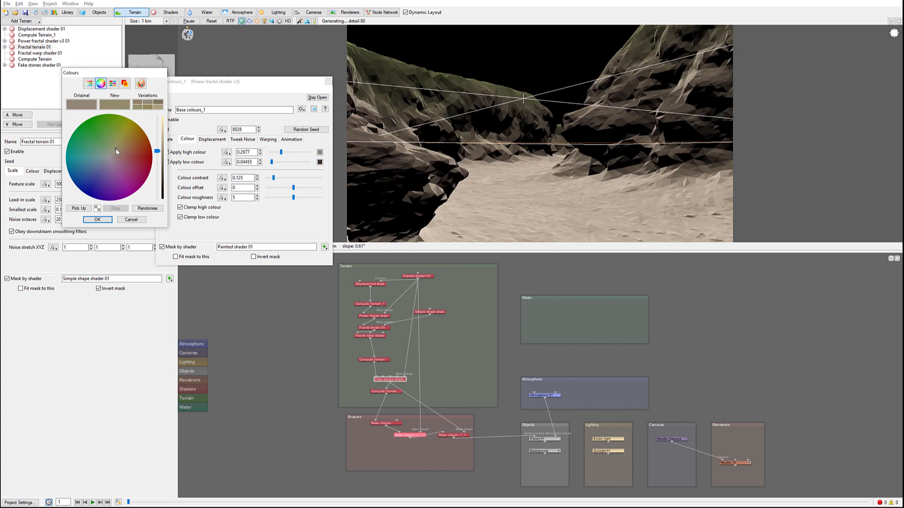
pyautogui.click(98, 219)
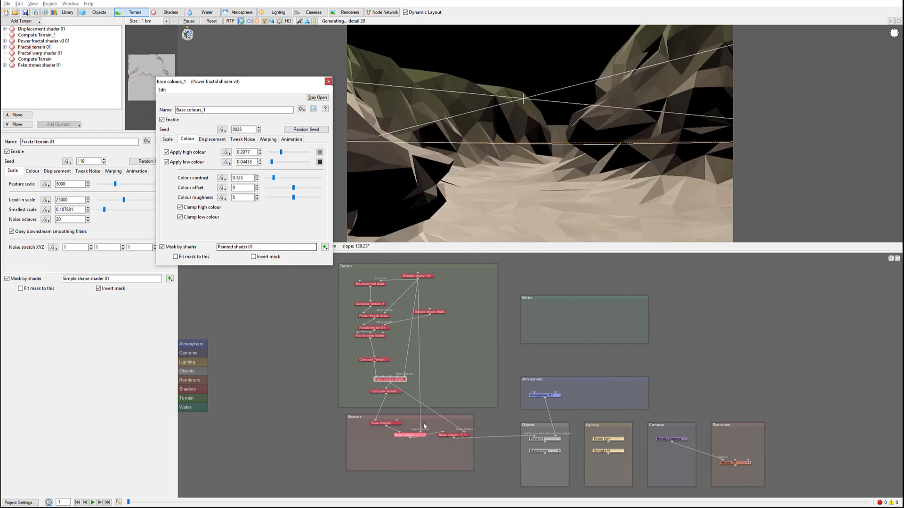
# - Review the Base colours shader's colour settings and warm the high colour of Base colours_1_1 to a sandy tan at 0.4045
pyautogui.click(394, 426)
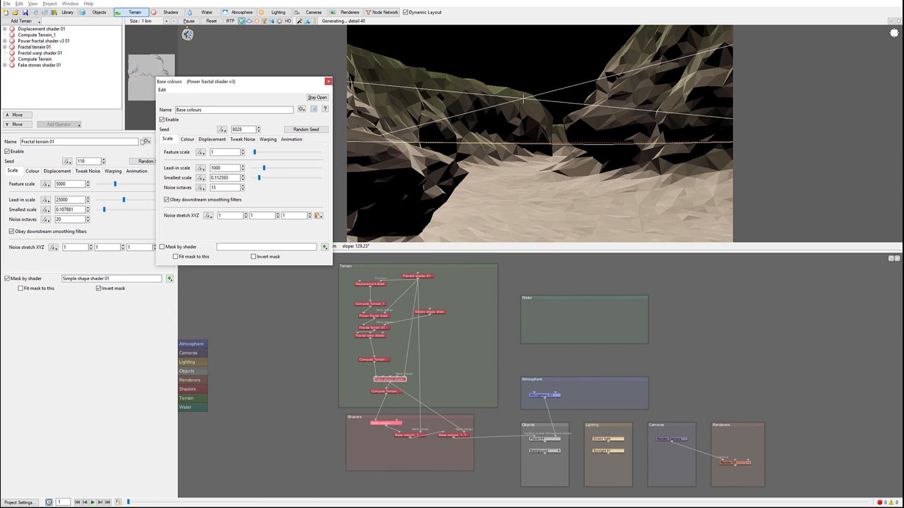
pyautogui.click(187, 140)
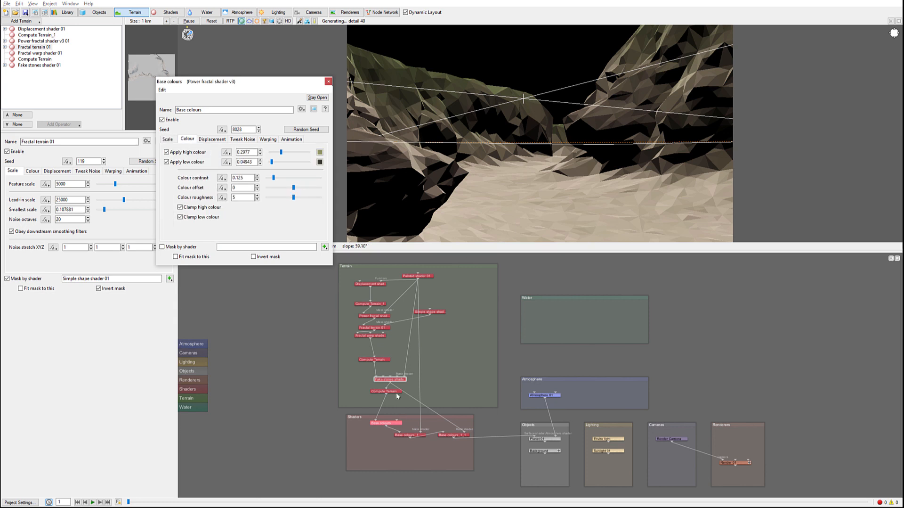
pyautogui.click(452, 435)
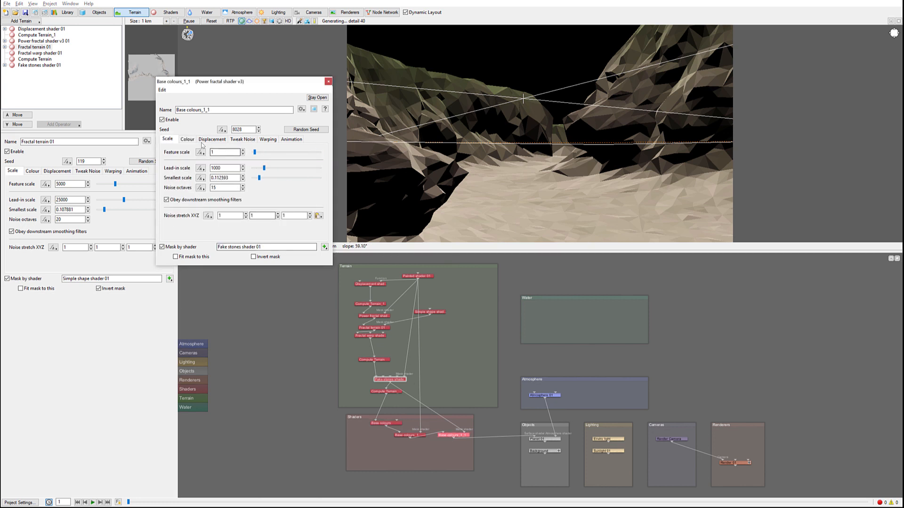
pyautogui.click(183, 140)
pyautogui.click(319, 152)
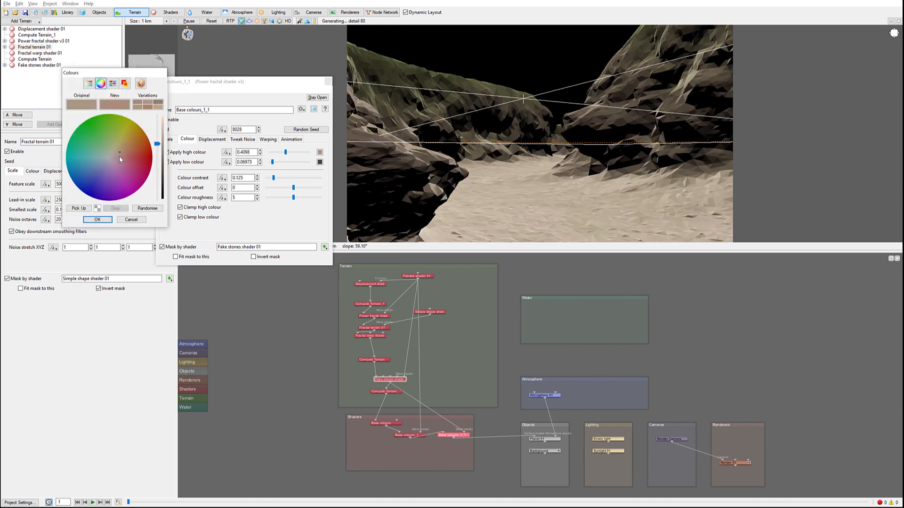
pyautogui.click(97, 219)
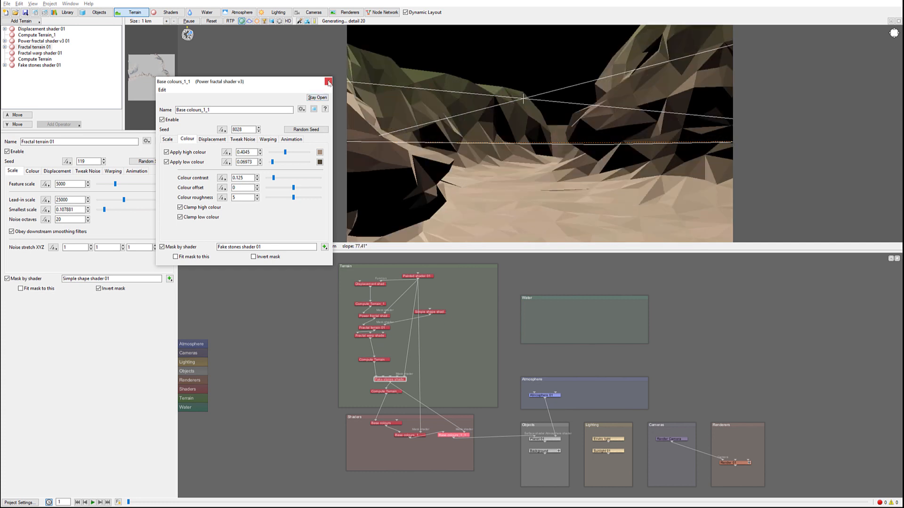
# - Set the stone density of Fake stones shader 01 to 0.75625
pyautogui.click(386, 378)
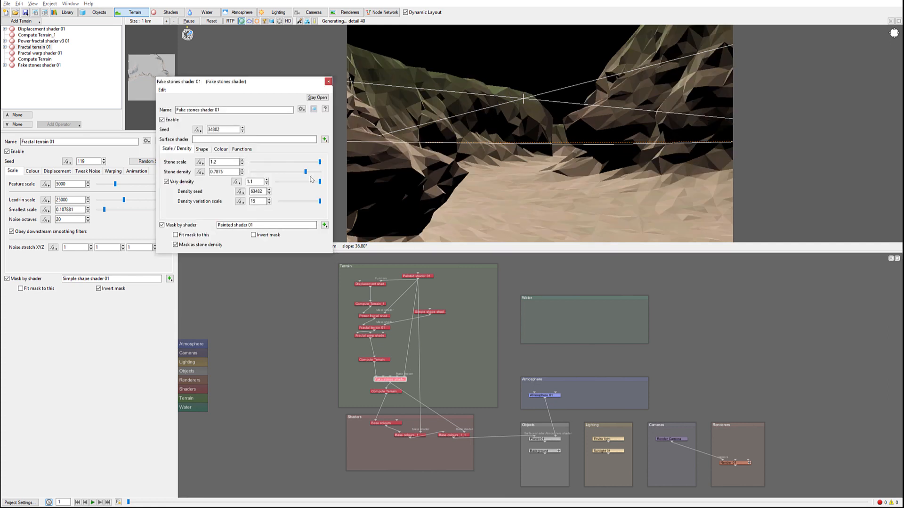
pyautogui.moveTo(306, 172); pyautogui.dragTo(304, 172)
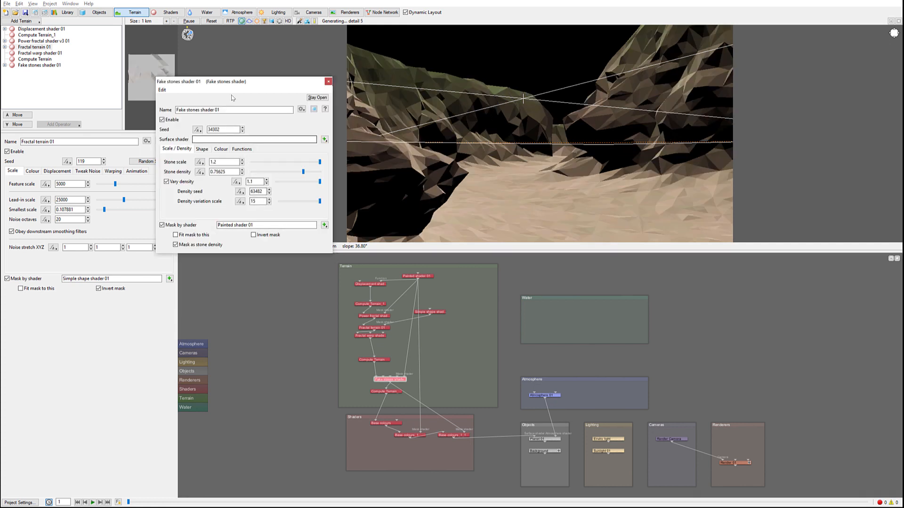
pyautogui.click(328, 81)
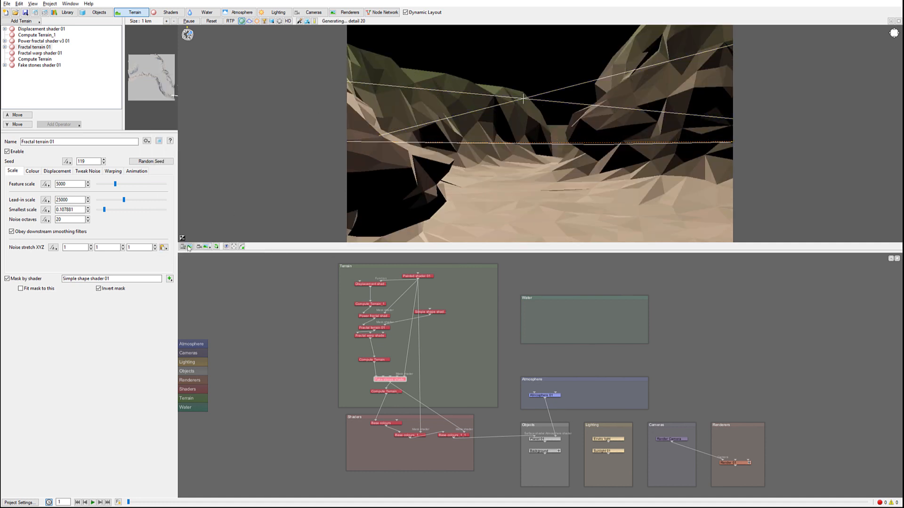
# - Render the 800x450 view and examine the colours of the canyon walls, floor and stones
pyautogui.click(36, 13)
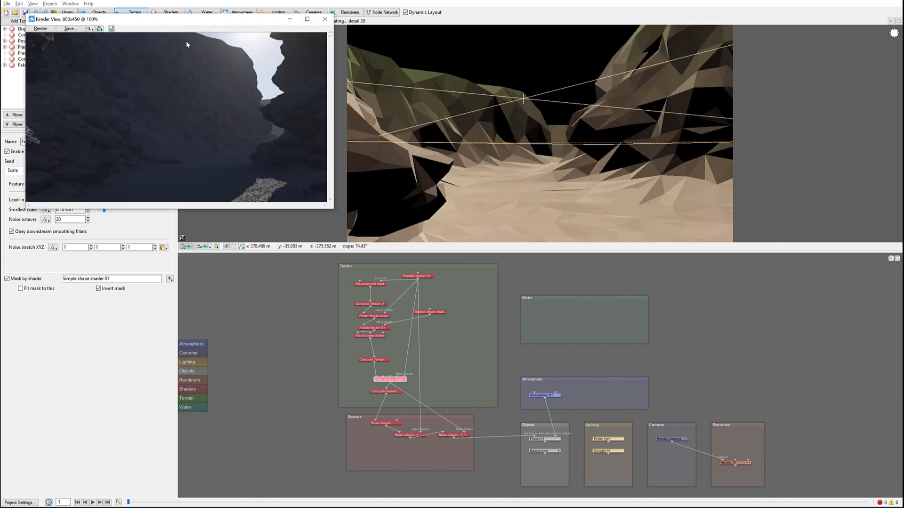
pyautogui.click(41, 29)
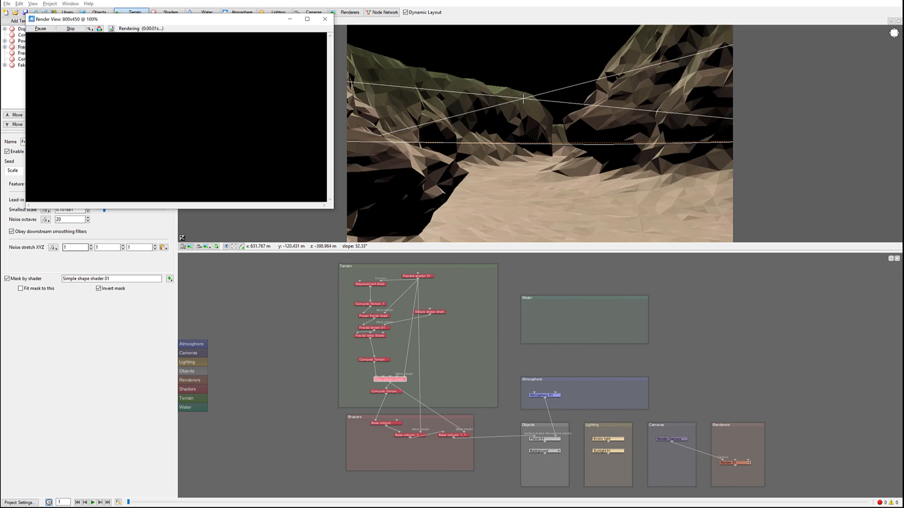
pyautogui.moveTo(204, 18); pyautogui.dragTo(432, 123)
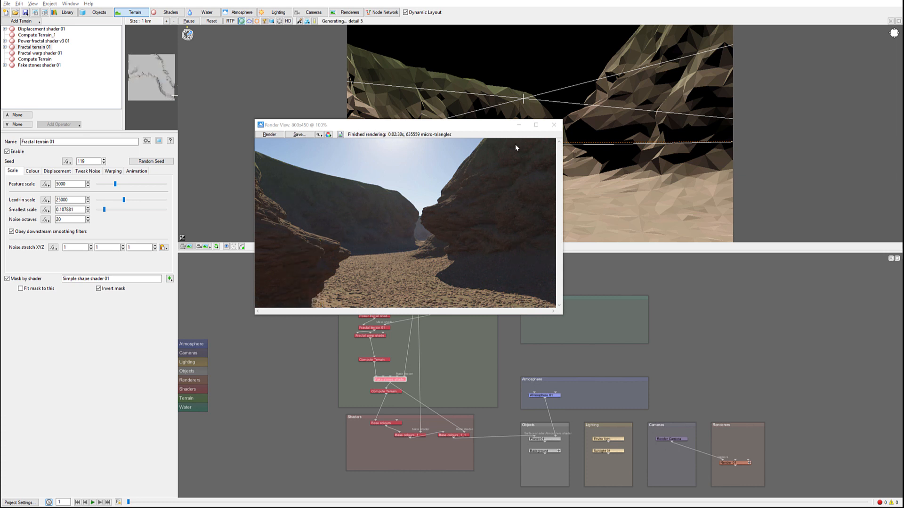
pyautogui.click(554, 124)
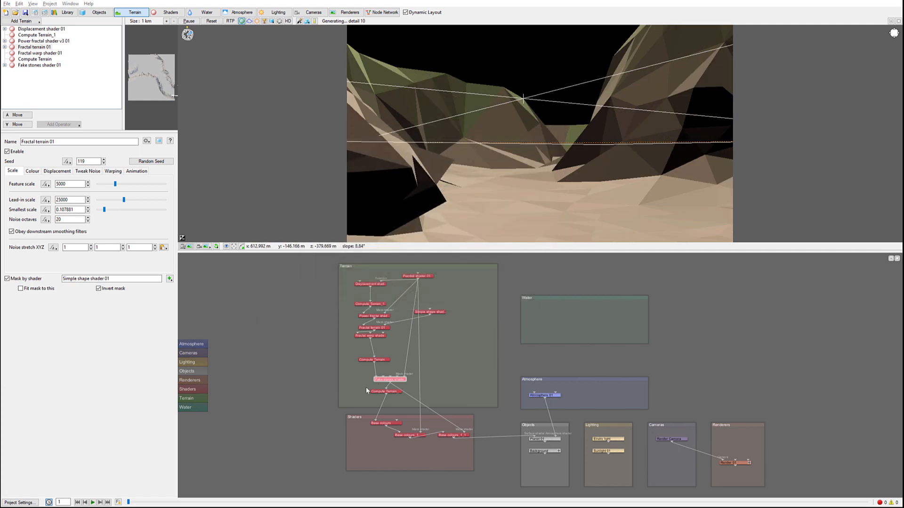
# - Set Fake stones shader 01 to a stone density of 0.11875 and a stone scale of 2, and increase the stone tallness
pyautogui.doubleClick(384, 384)
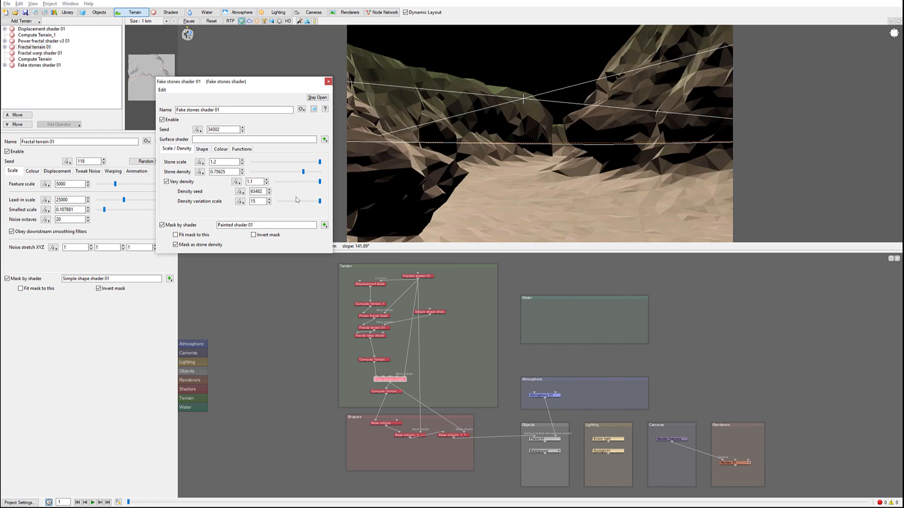
pyautogui.moveTo(303, 172); pyautogui.dragTo(262, 175)
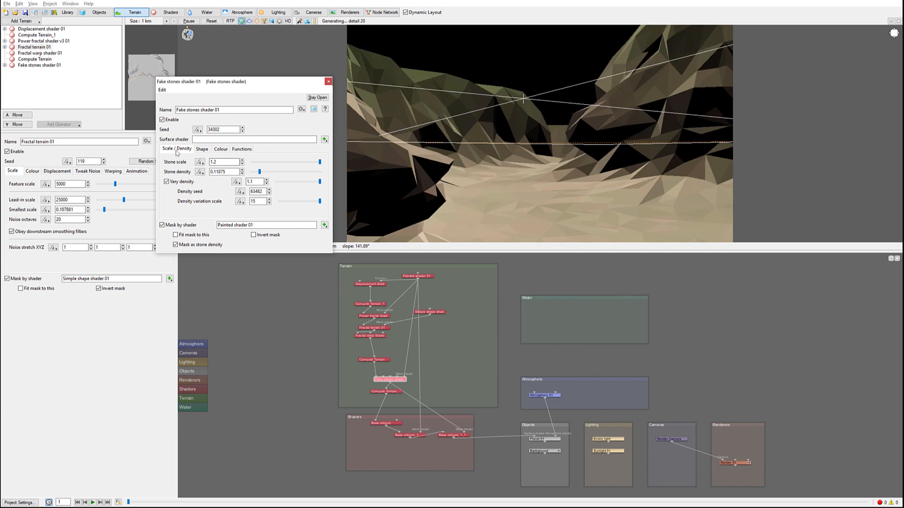
pyautogui.doubleClick(224, 161)
pyautogui.write('2')
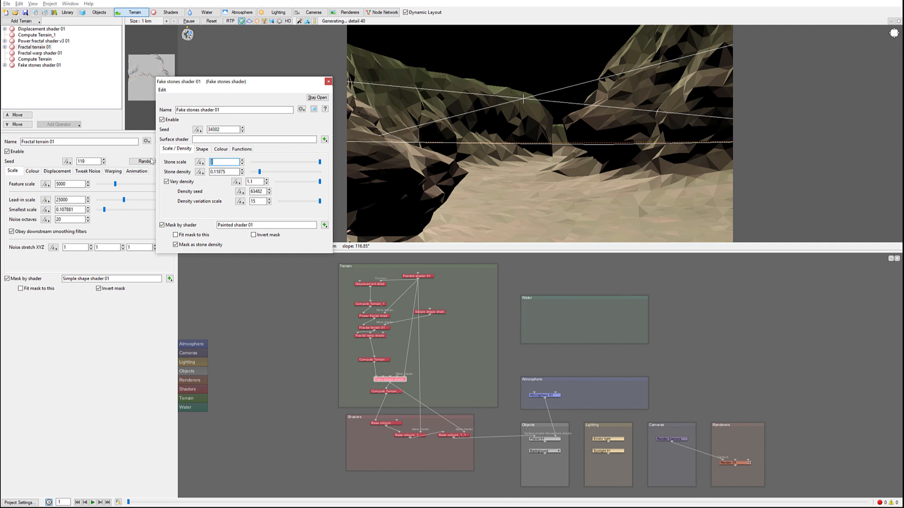
pyautogui.click(203, 149)
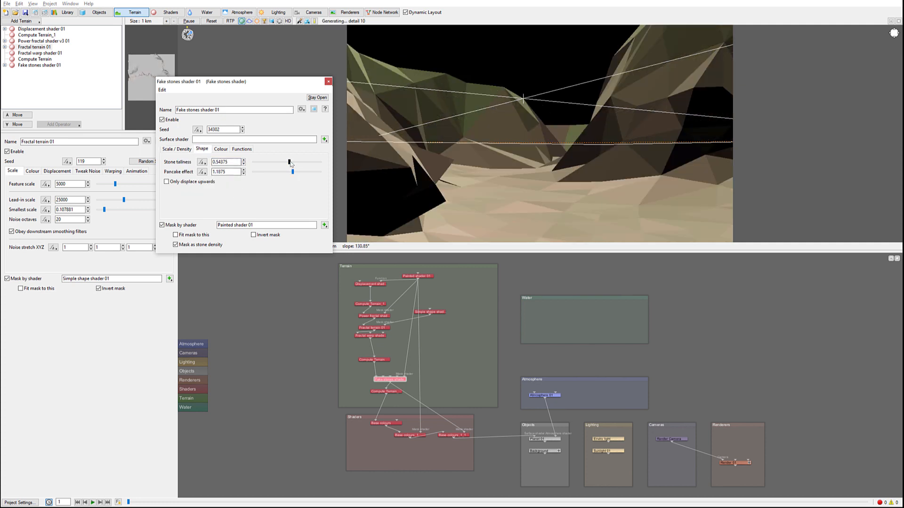
pyautogui.moveTo(290, 162); pyautogui.dragTo(298, 174)
# - Set the displacement amplitude of Power fractal shader v3 01 to 110
pyautogui.doubleClick(370, 314)
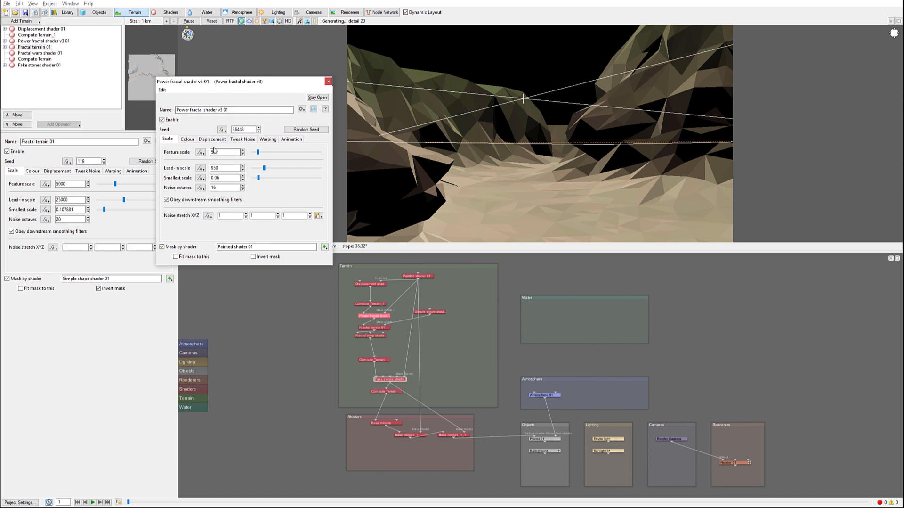
pyautogui.click(207, 140)
pyautogui.moveTo(256, 162); pyautogui.dragTo(233, 164)
pyautogui.write('110')
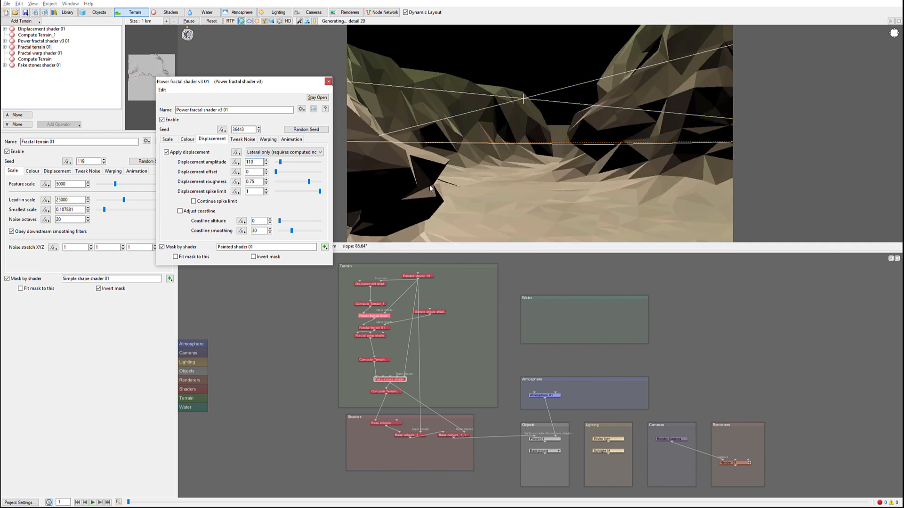
pyautogui.click(327, 82)
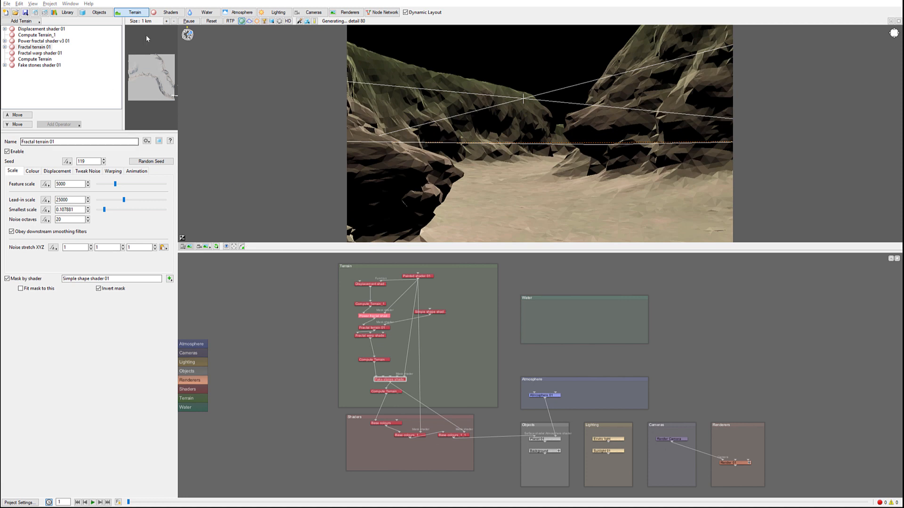
# - Rotate Sunlight 01 to a heading of 355.5 so the sun lights the far canyon wall
pyautogui.click(275, 12)
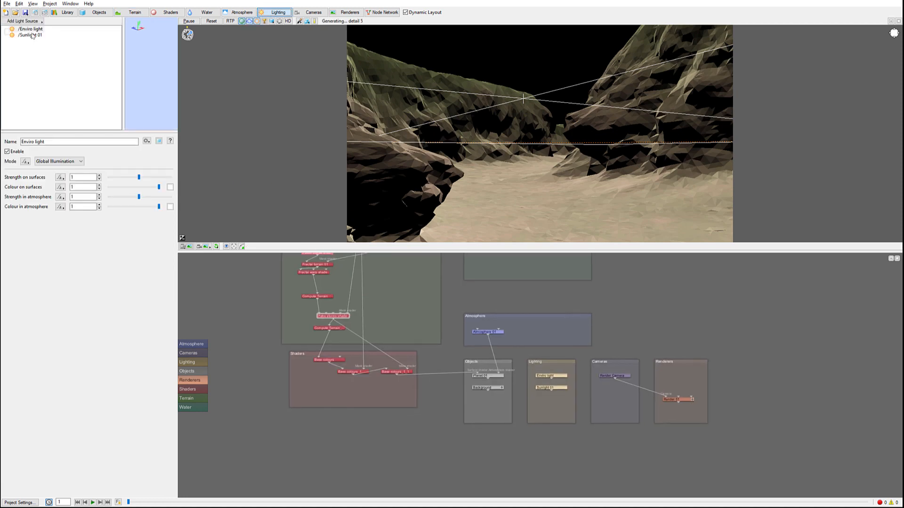
pyautogui.click(30, 35)
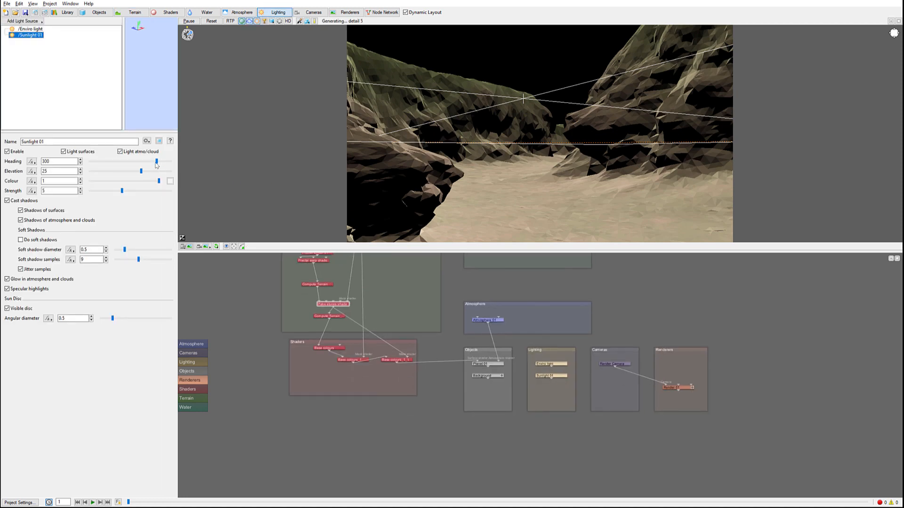
pyautogui.moveTo(156, 162); pyautogui.dragTo(151, 162)
pyautogui.moveTo(152, 164); pyautogui.dragTo(167, 164)
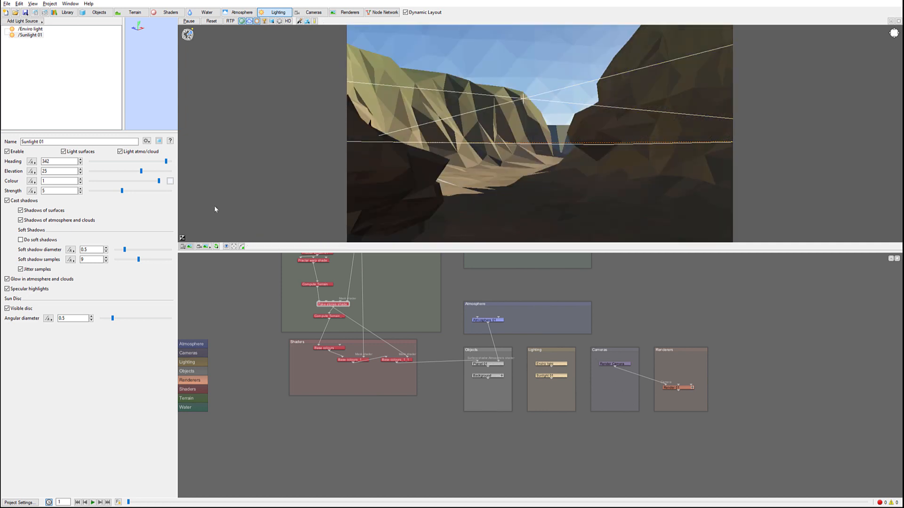
pyautogui.moveTo(167, 164); pyautogui.dragTo(171, 164)
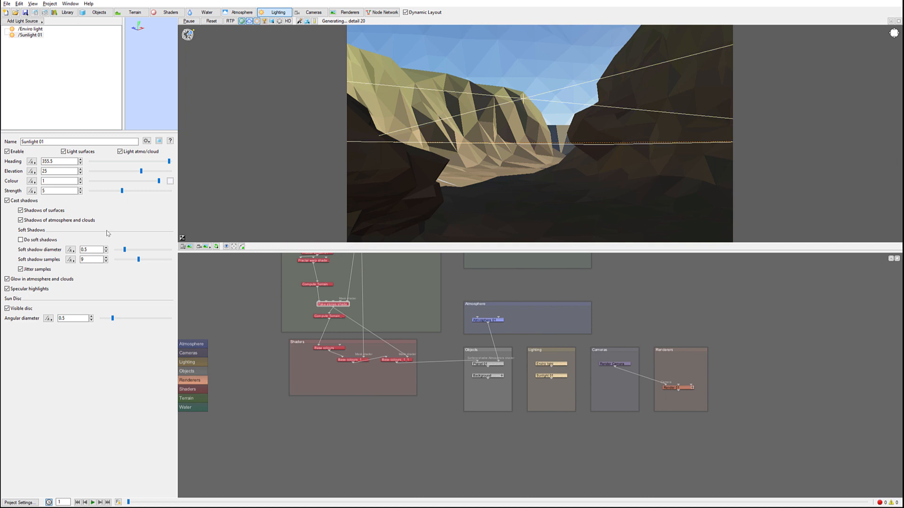
pyautogui.click(38, 33)
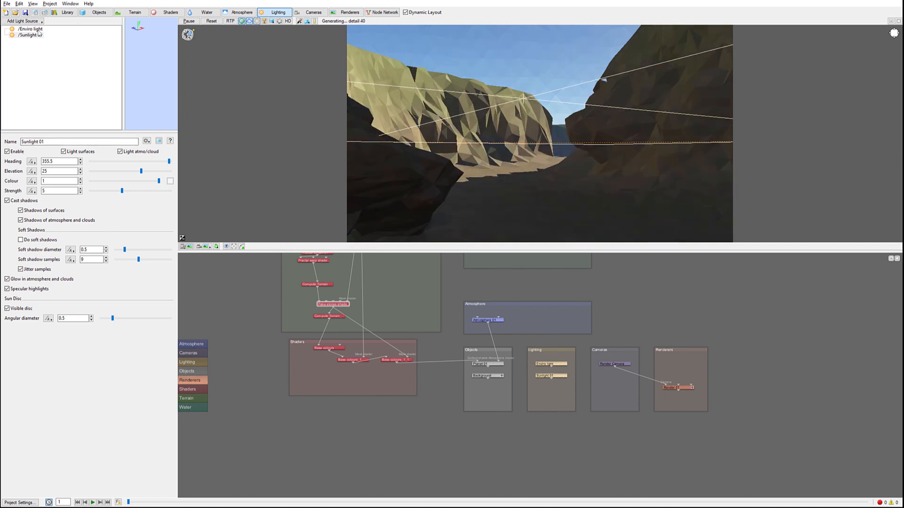
# - Set the haze density of Atmosphere 01 to 0.0385404 and its haze horizon colour to 0.43125
pyautogui.click(239, 12)
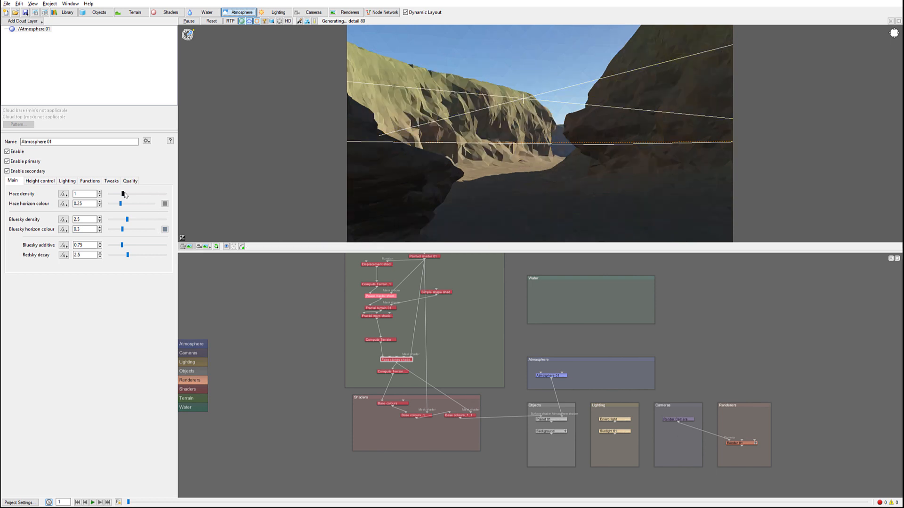
pyautogui.moveTo(124, 194); pyautogui.dragTo(112, 195)
pyautogui.moveTo(113, 195); pyautogui.dragTo(116, 194)
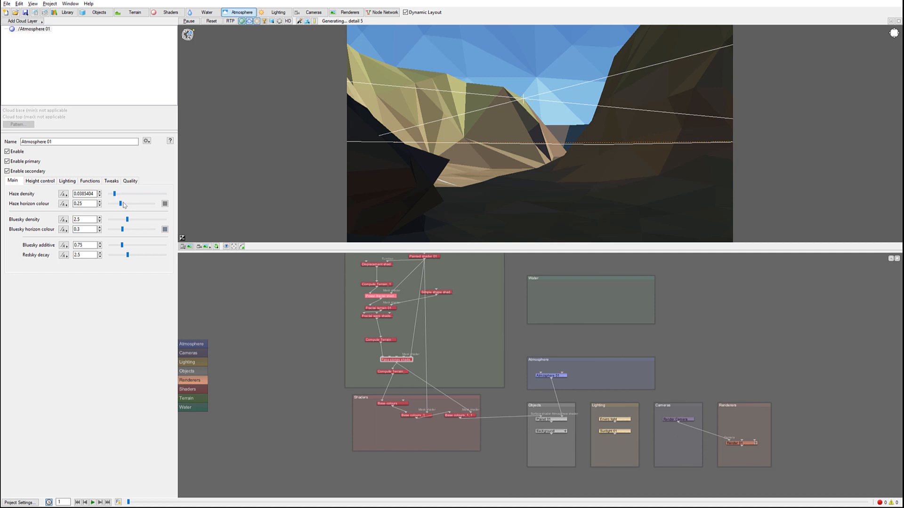
pyautogui.moveTo(121, 206); pyautogui.dragTo(129, 206)
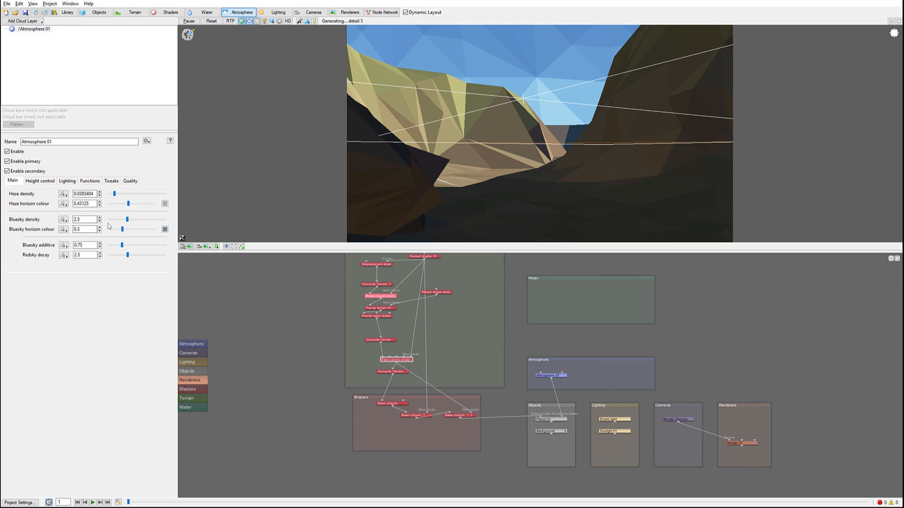
# - Increase the bluesky density of Atmosphere 01 to 9.19949
pyautogui.moveTo(127, 219); pyautogui.dragTo(136, 221)
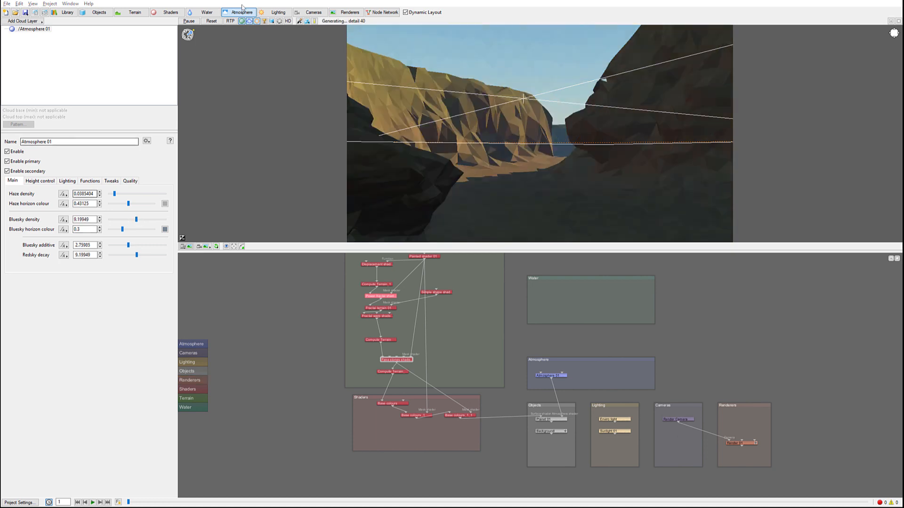
# - Set Enviro light to Ambient Occlusion with surface strength 2.96917, surface colour 0.75, atmosphere strength 0.452613 and atmosphere colour 0.3125
pyautogui.click(275, 12)
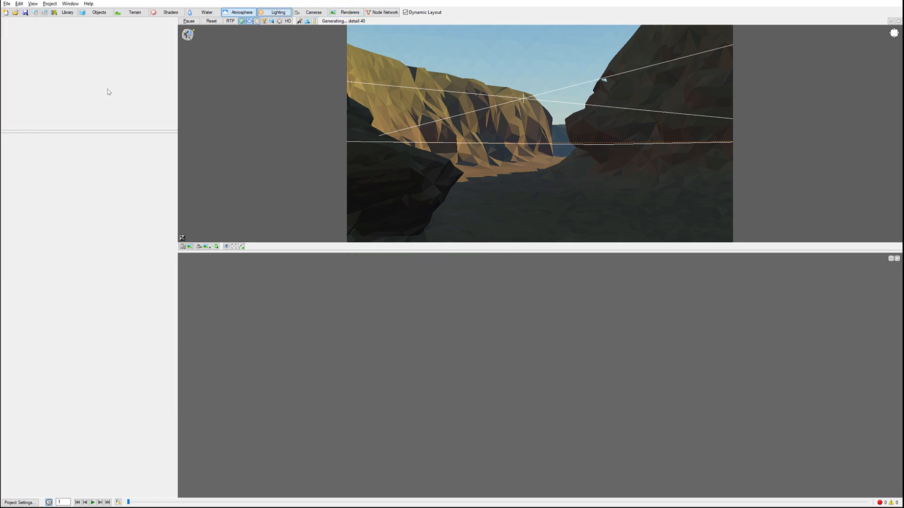
pyautogui.click(32, 28)
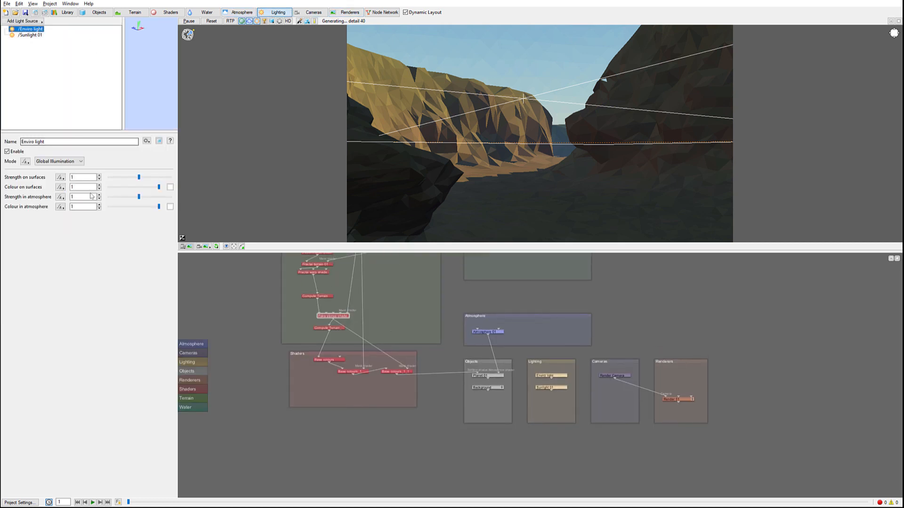
pyautogui.click(74, 161)
pyautogui.click(54, 174)
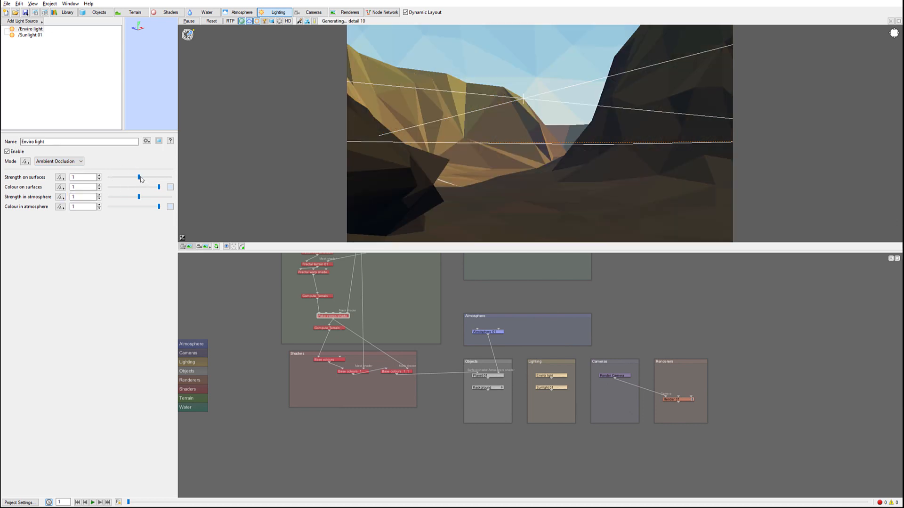
pyautogui.moveTo(140, 179); pyautogui.dragTo(153, 181)
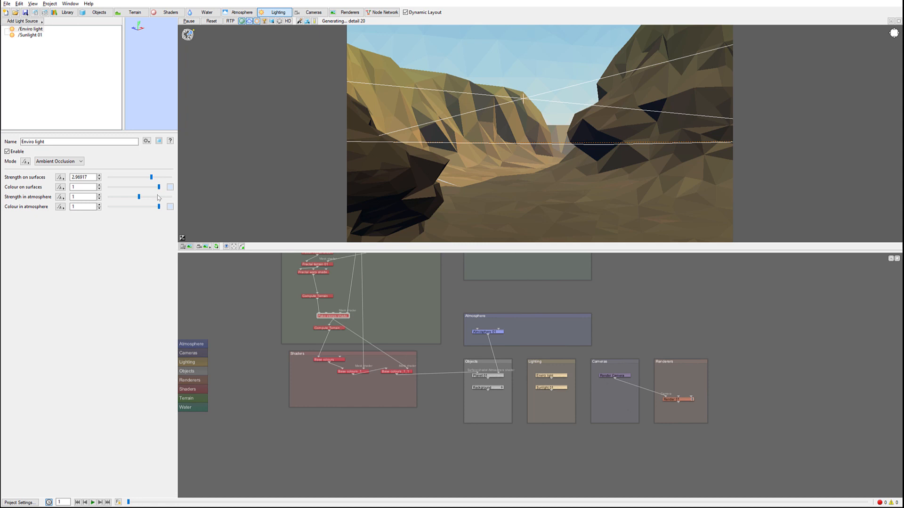
pyautogui.moveTo(159, 186); pyautogui.dragTo(146, 187)
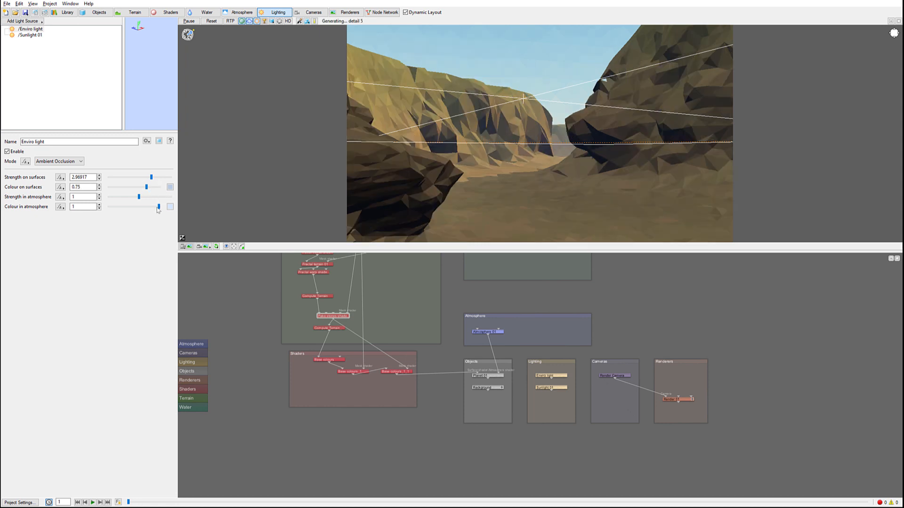
pyautogui.moveTo(158, 209); pyautogui.dragTo(126, 207)
pyautogui.moveTo(139, 196); pyautogui.dragTo(133, 197)
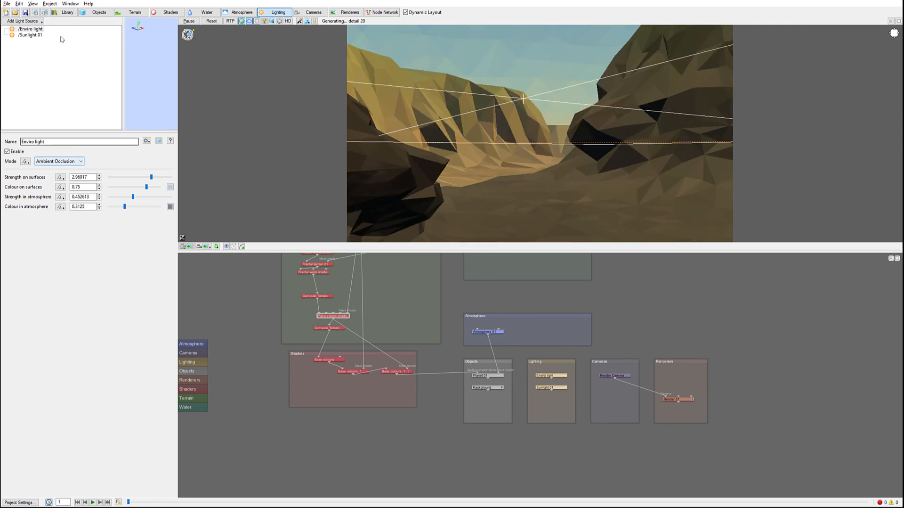
# - Enable soft shadows with 11 samples on Sunlight 01 and set its strength to 13.2209 and its elevation to 23
pyautogui.click(31, 35)
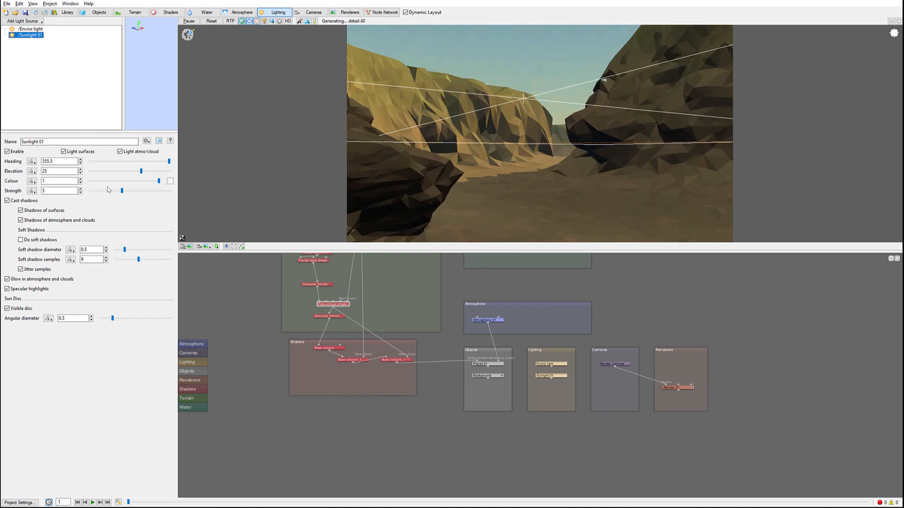
pyautogui.click(37, 241)
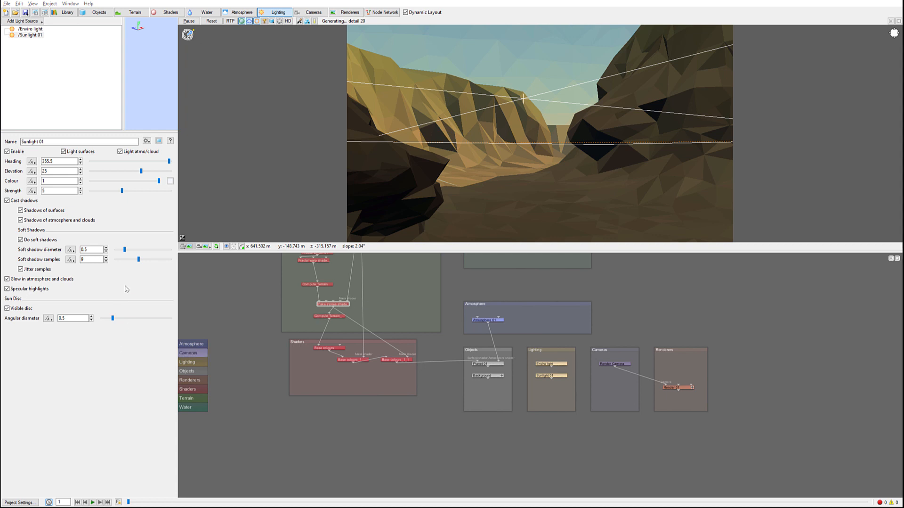
pyautogui.click(32, 35)
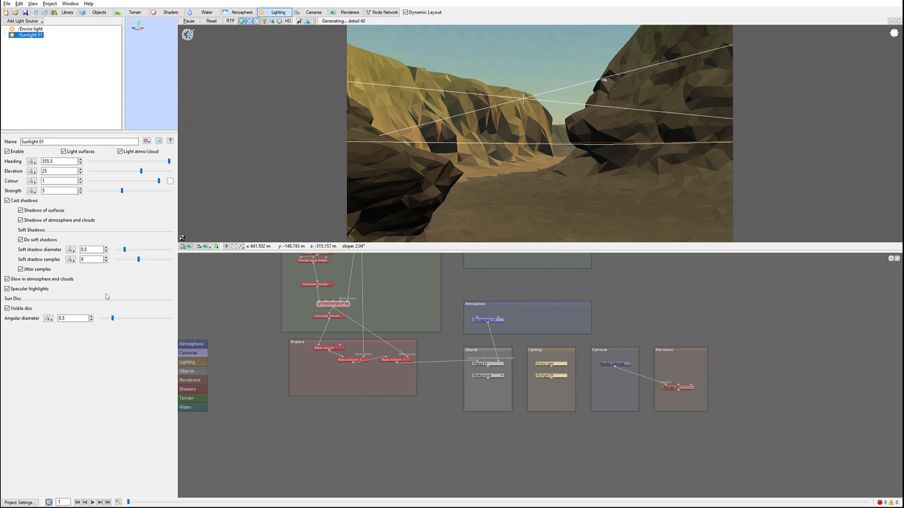
pyautogui.moveTo(121, 190); pyautogui.dragTo(135, 192)
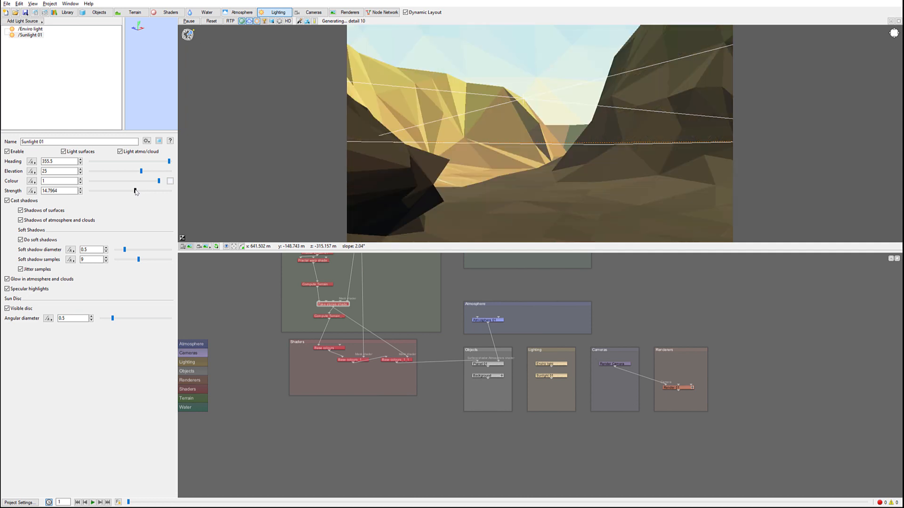
pyautogui.moveTo(135, 192); pyautogui.dragTo(134, 192)
pyautogui.moveTo(49, 170); pyautogui.dragTo(21, 167)
pyautogui.write('2')
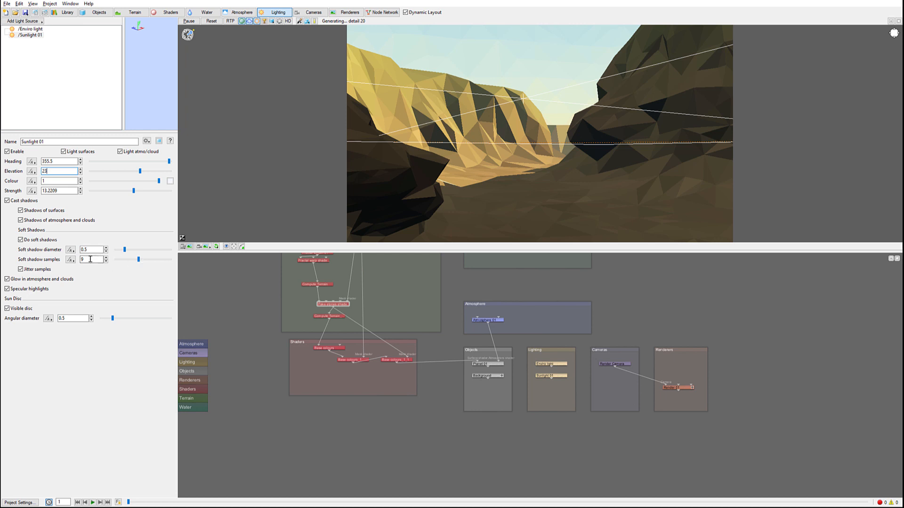
pyautogui.moveTo(141, 262); pyautogui.dragTo(145, 263)
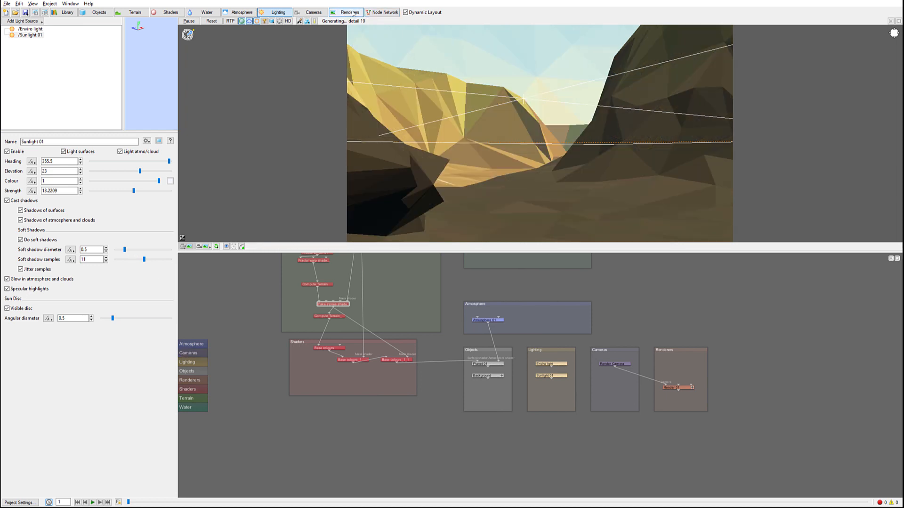
# - Configure Render 01 to use the path tracer with anti-aliasing 5 and an image width of 1920 at locked aspect ratio
pyautogui.doubleClick(684, 387)
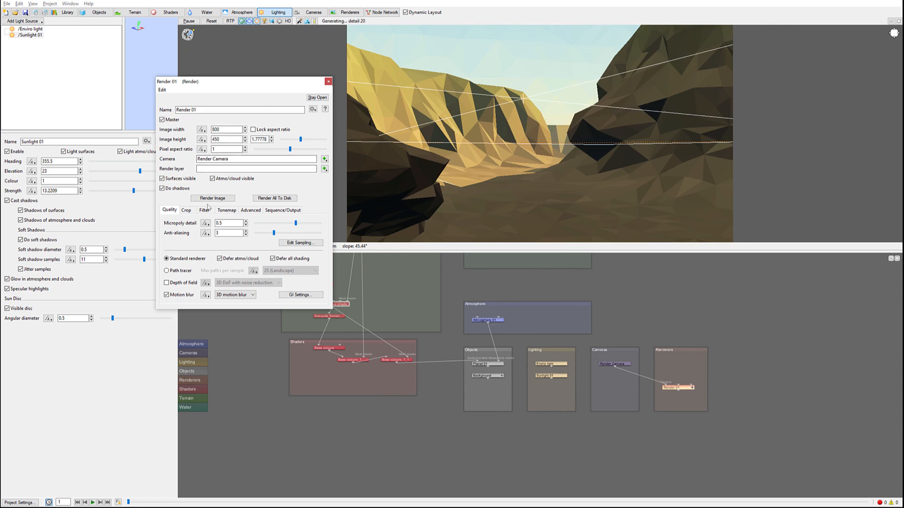
pyautogui.click(184, 272)
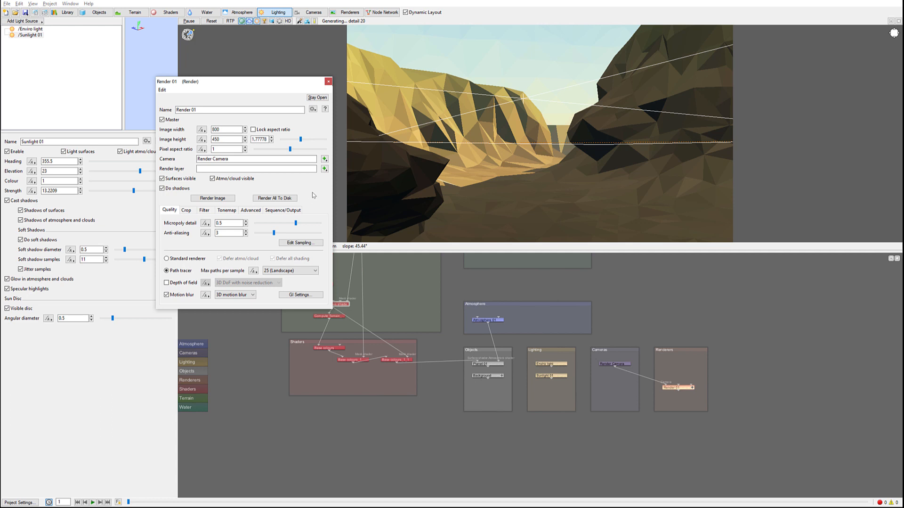
pyautogui.click(275, 234)
pyautogui.moveTo(313, 235); pyautogui.dragTo(291, 234)
pyautogui.click(253, 129)
pyautogui.doubleClick(226, 129)
pyautogui.write('1920')
# - Run a test render of the canyon, then stop it and close the render view
pyautogui.click(211, 197)
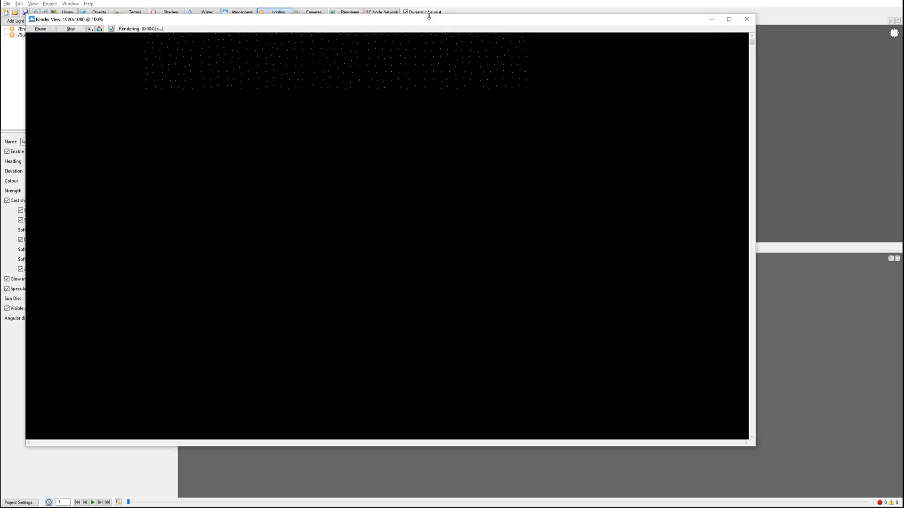
pyautogui.moveTo(435, 22); pyautogui.dragTo(505, 53)
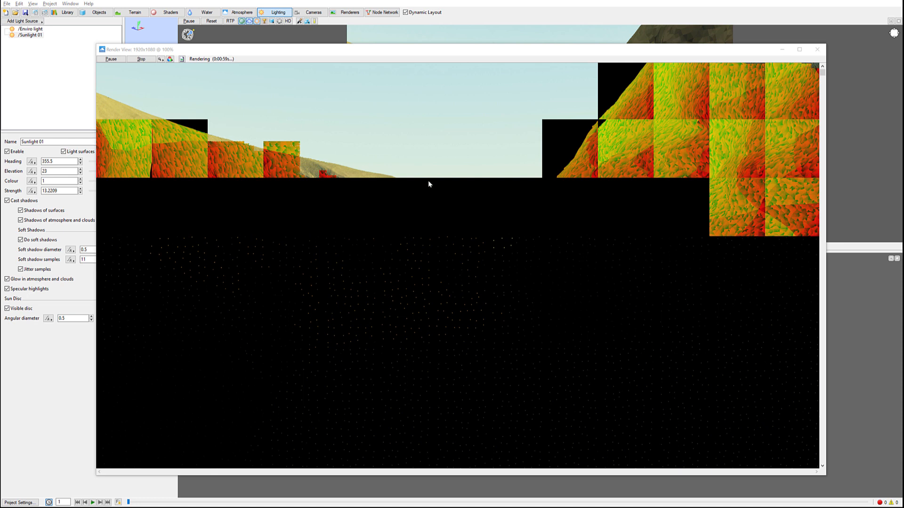
pyautogui.click(141, 59)
pyautogui.click(497, 154)
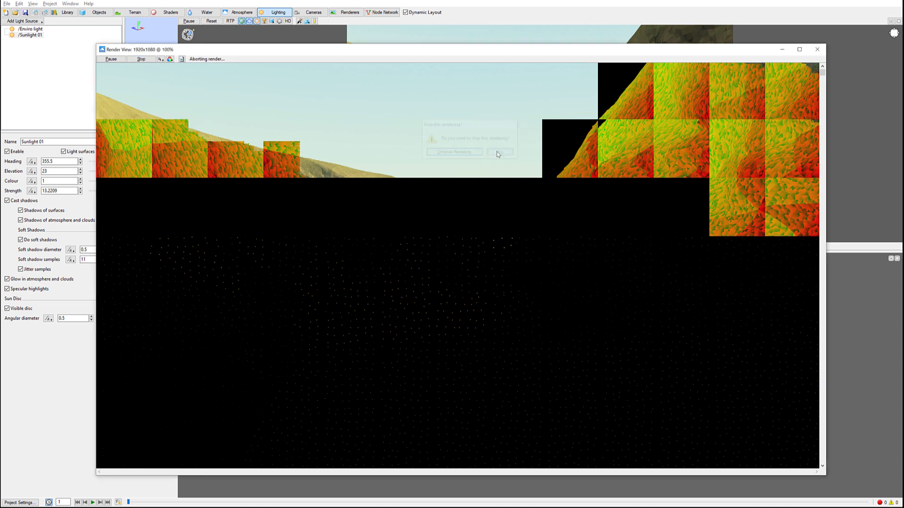
pyautogui.click(818, 49)
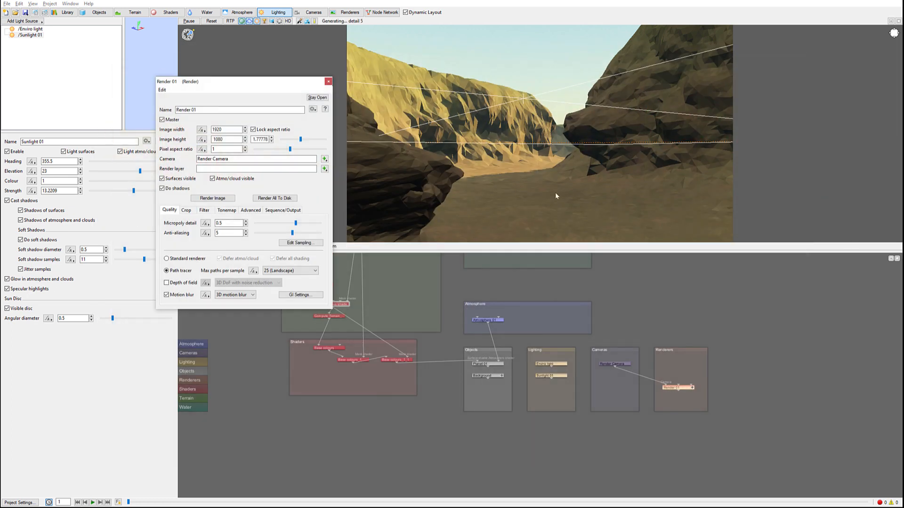
# - Create a Power fractal shader v3 displacement shader beside the Fractal warp shader in the terrain group
pyautogui.moveTo(226, 81); pyautogui.dragTo(173, 61)
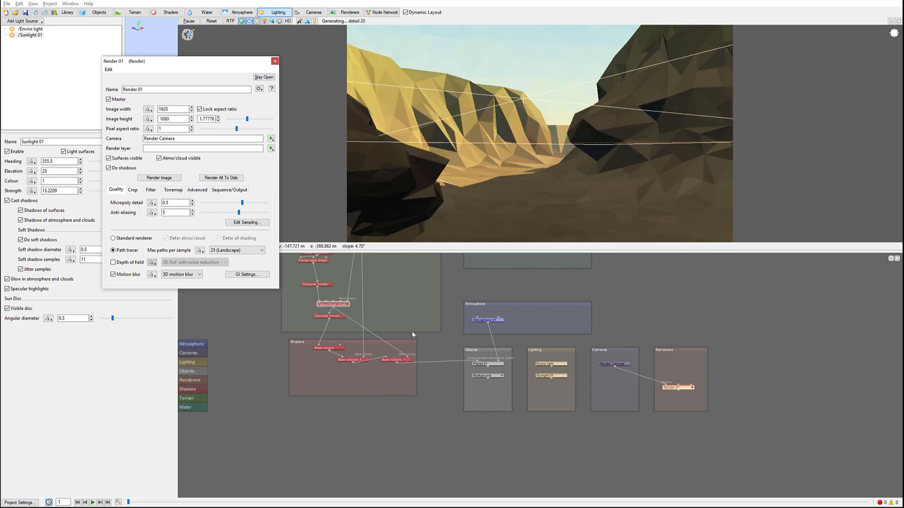
pyautogui.click(401, 287)
pyautogui.rightClick(416, 302)
pyautogui.moveTo(408, 297); pyautogui.dragTo(420, 337, button='right')
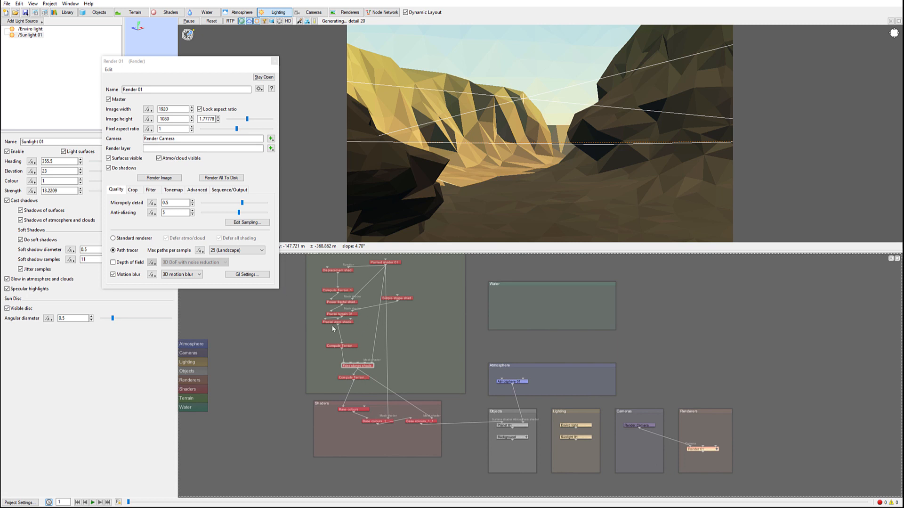
pyautogui.moveTo(340, 322); pyautogui.dragTo(344, 326)
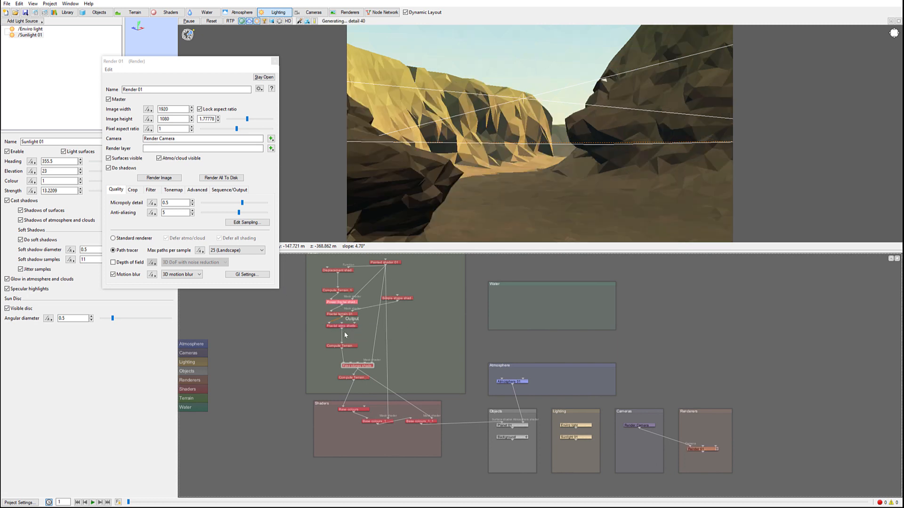
pyautogui.rightClick(421, 310)
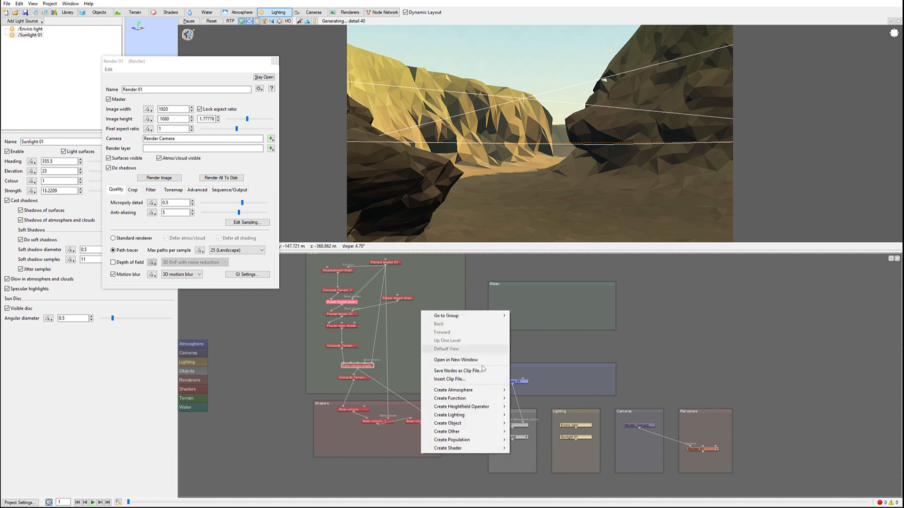
pyautogui.moveTo(484, 448)
pyautogui.moveTo(549, 455)
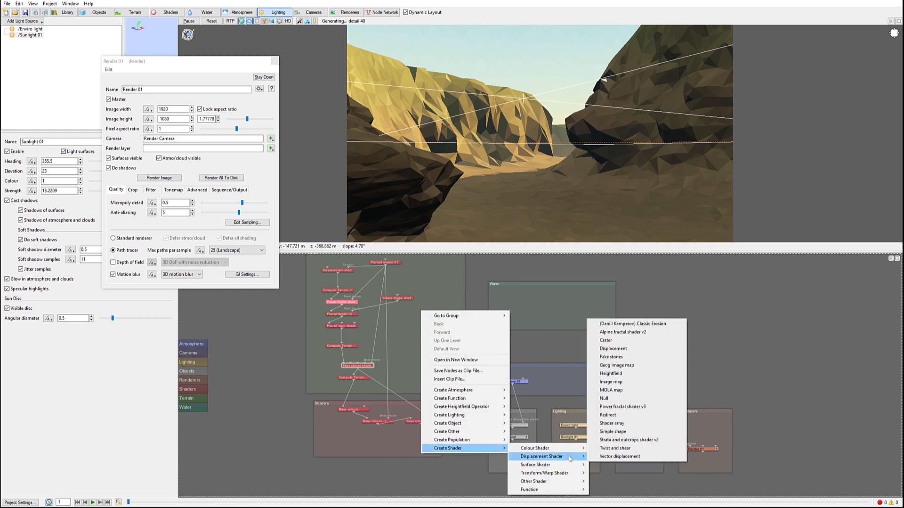
pyautogui.click(635, 406)
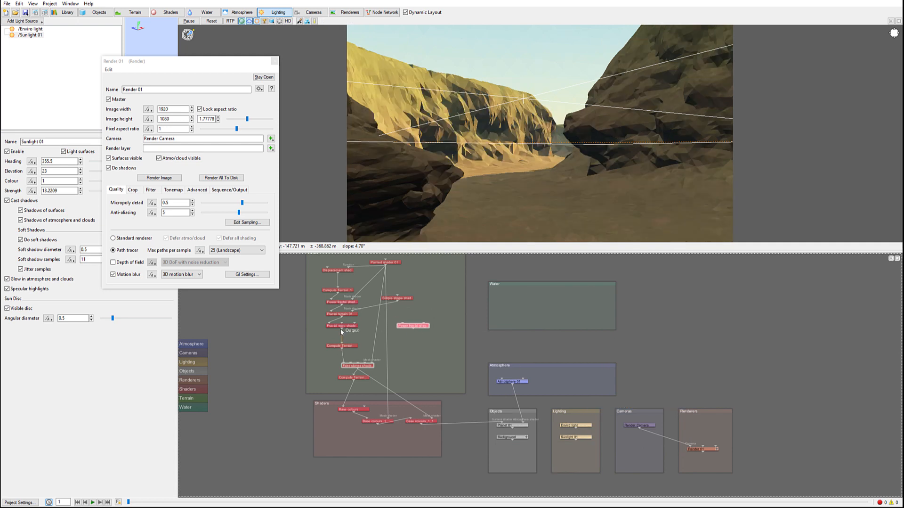
# - Insert the new power fractal shader between the Fractal warp shader and Compute Terrain, masked by Painted shader 01 with the mask inverted
pyautogui.moveTo(340, 327); pyautogui.dragTo(412, 325)
pyautogui.moveTo(416, 326); pyautogui.dragTo(408, 335)
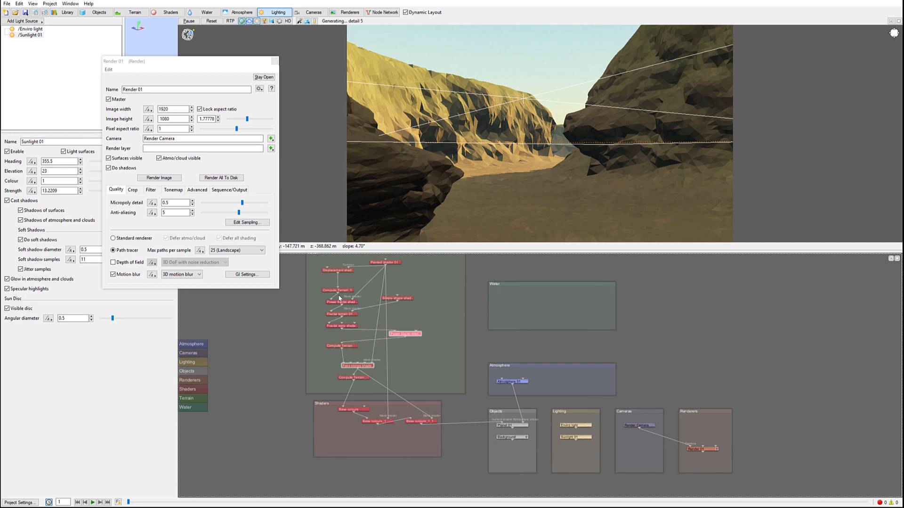
pyautogui.moveTo(385, 265)
pyautogui.mouseDown()
pyautogui.moveTo(408, 312)
pyautogui.moveTo(426, 321)
pyautogui.moveTo(416, 333)
pyautogui.mouseUp()
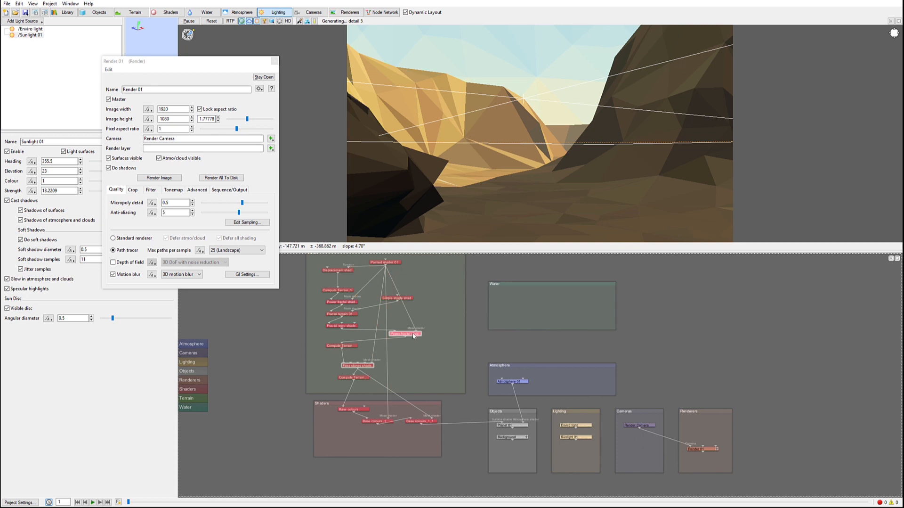
pyautogui.doubleClick(411, 332)
pyautogui.click(214, 239)
pyautogui.moveTo(161, 62); pyautogui.dragTo(158, 129)
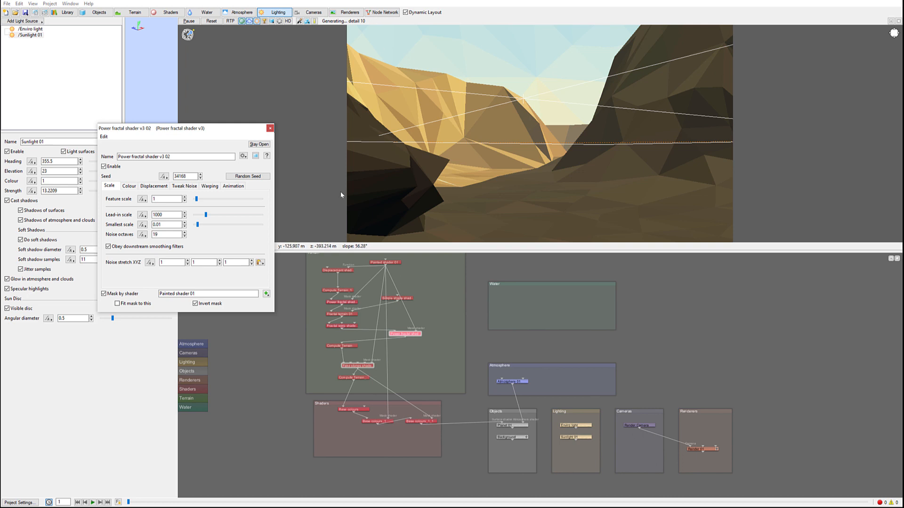
# - Set the displacement amplitude of Power fractal shader v3 02 to 120
pyautogui.click(154, 186)
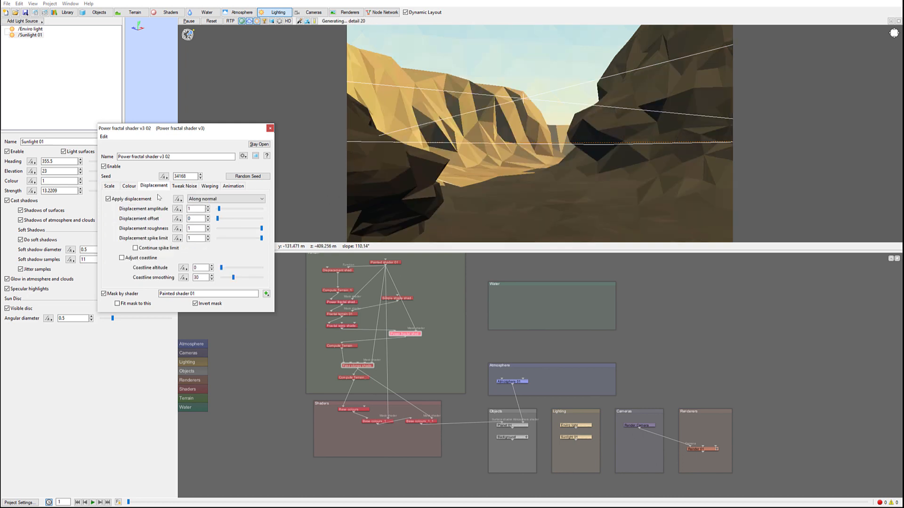
pyautogui.click(197, 207)
pyautogui.write('20')
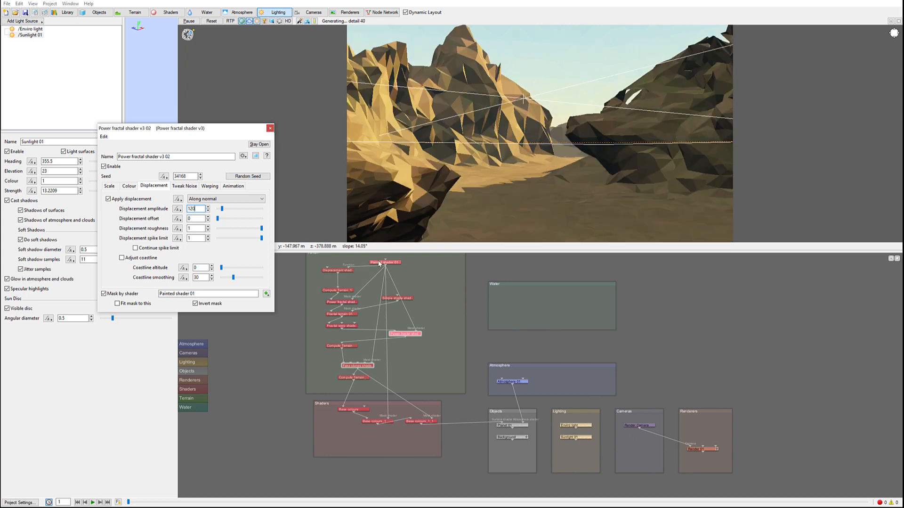
pyautogui.click(395, 298)
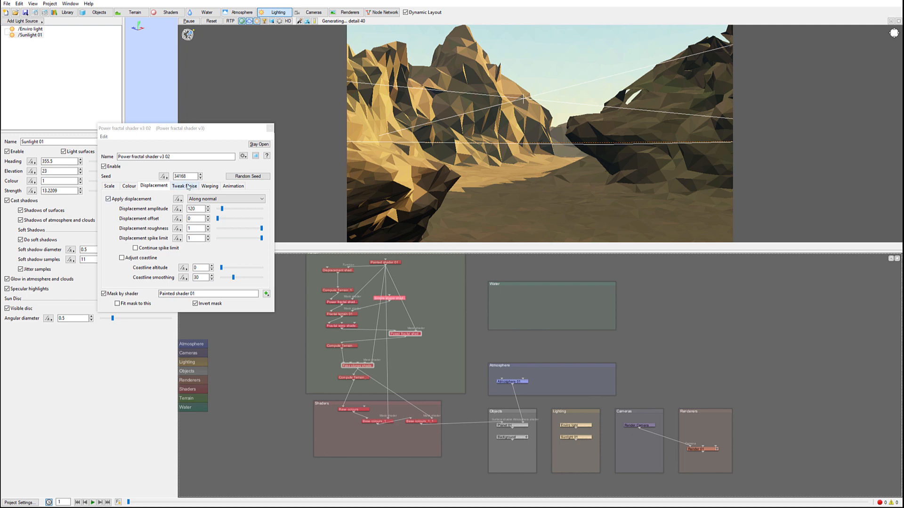
# - Set Power fractal shader v3 02 to a feature scale of 5, a lead-in scale of 1600 and a smallest scale of 0.1
pyautogui.click(114, 186)
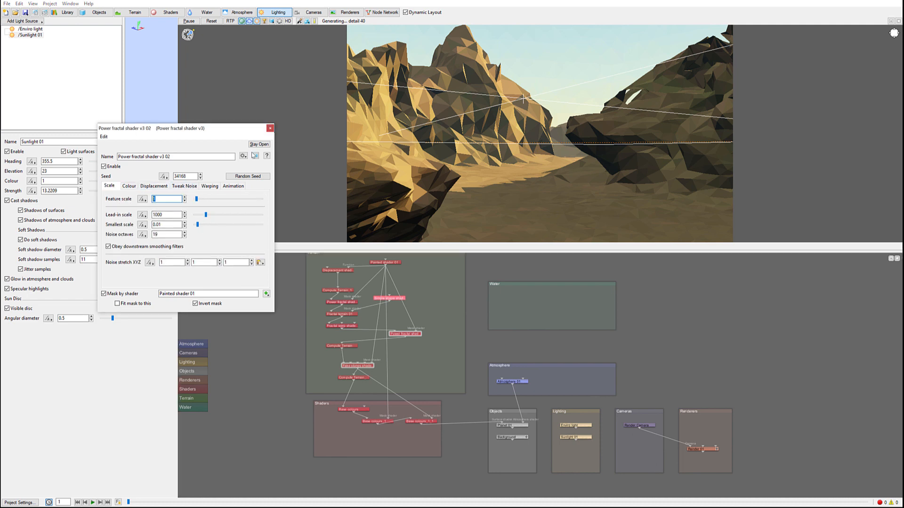
pyautogui.write('15')
pyautogui.moveTo(206, 215); pyautogui.dragTo(99, 213)
pyautogui.write('0.')
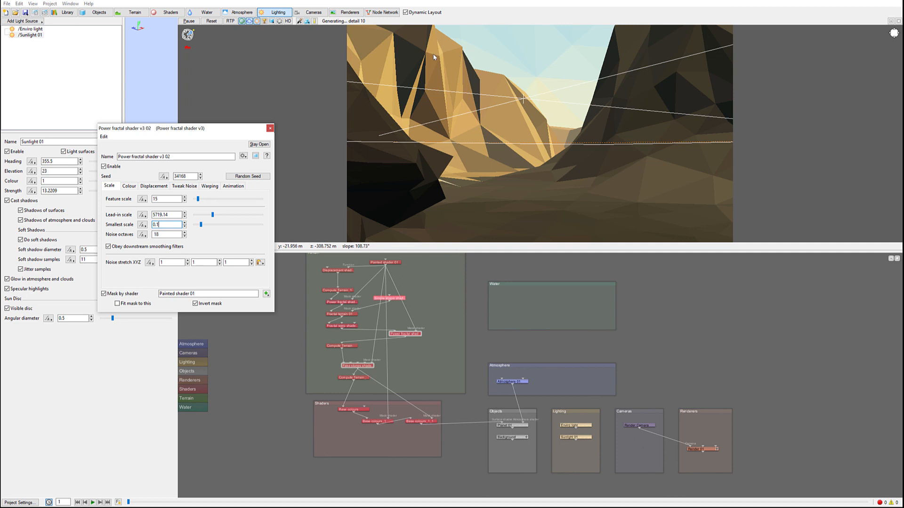
pyautogui.doubleClick(156, 198)
pyautogui.write('5')
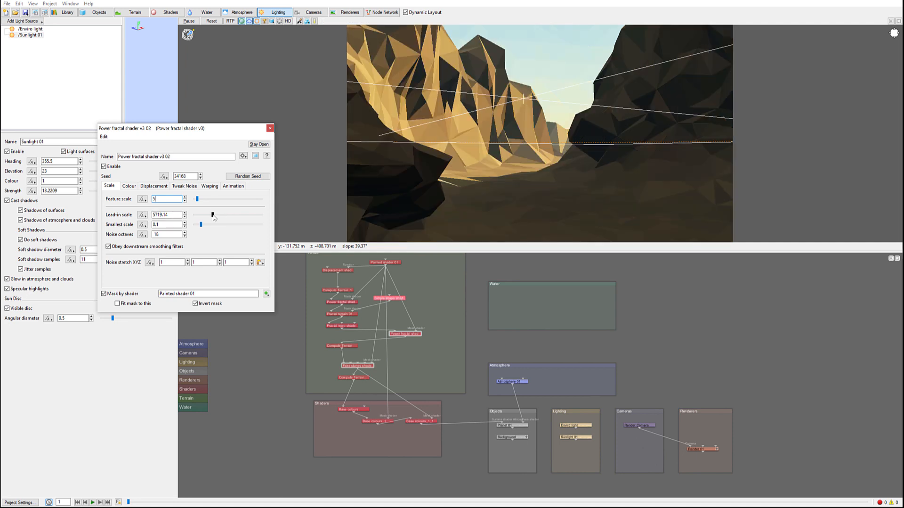
pyautogui.moveTo(214, 215); pyautogui.dragTo(212, 215)
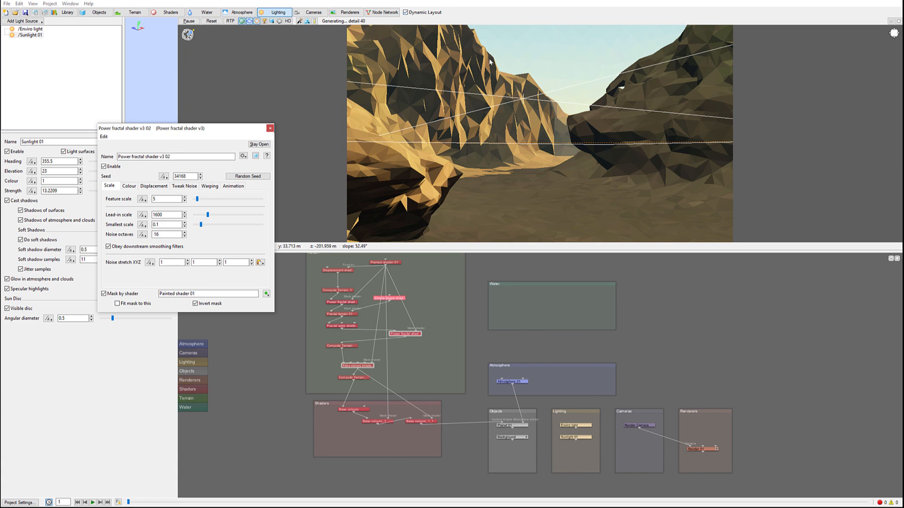
# - Set Power fractal shader v3 02's lead-in scale to 1000, trying feature scales of 1 and 5, and reposition the Simple shape shader node
pyautogui.moveTo(168, 198); pyautogui.dragTo(126, 194)
pyautogui.write('1')
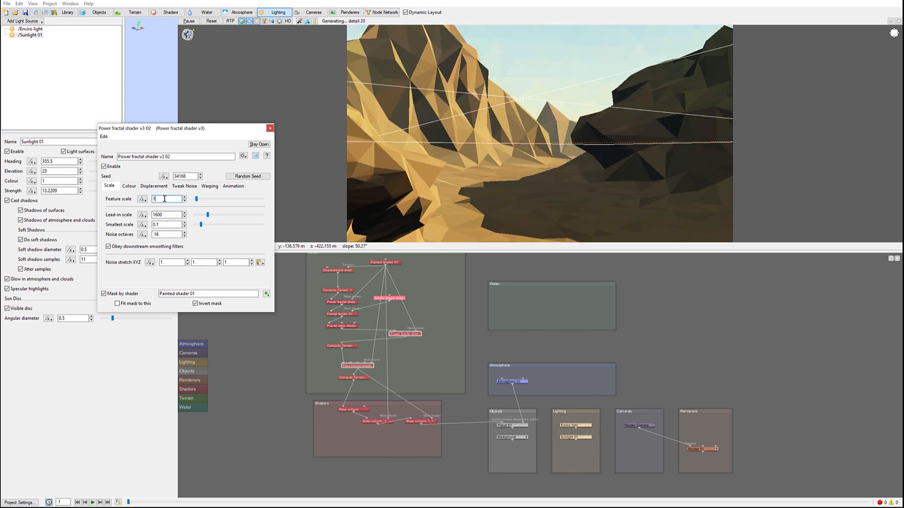
pyautogui.press('Tab')
pyautogui.write('1000')
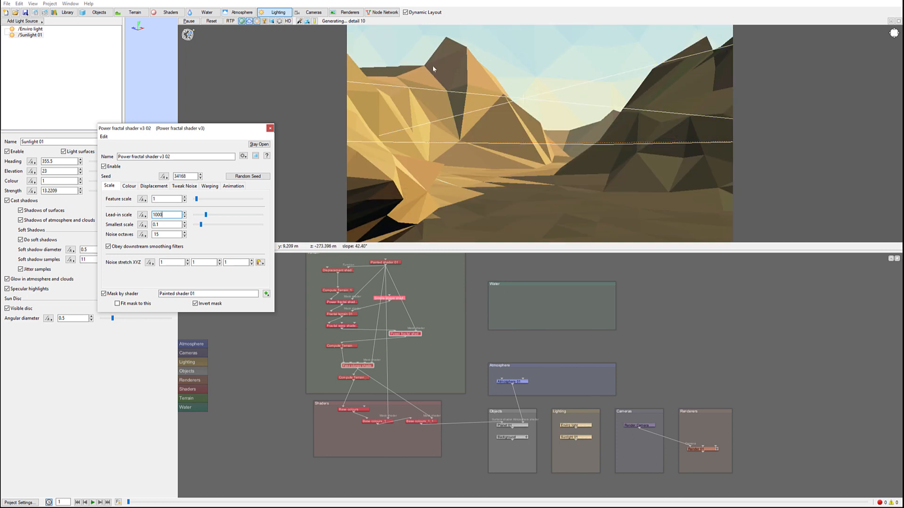
pyautogui.doubleClick(166, 198)
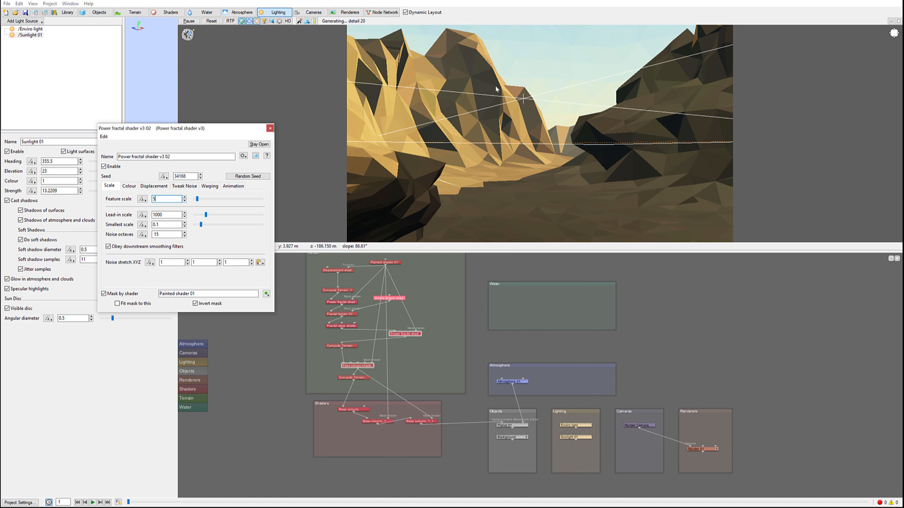
pyautogui.moveTo(397, 300); pyautogui.dragTo(412, 291)
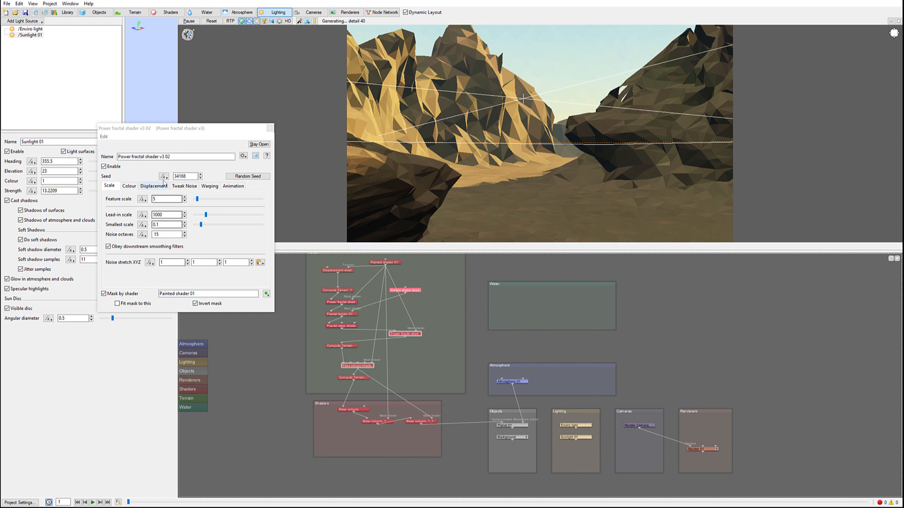
# - Try the Perlin billows noise flavour on Power fractal shader v3 02 with a ray-traced preview, and switch back to Perlin
pyautogui.click(185, 186)
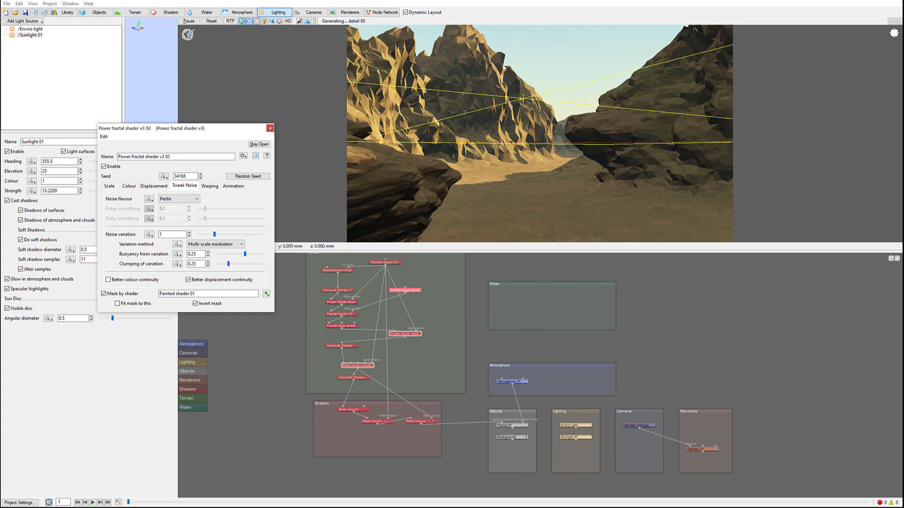
pyautogui.click(155, 186)
pyautogui.click(186, 187)
pyautogui.click(176, 199)
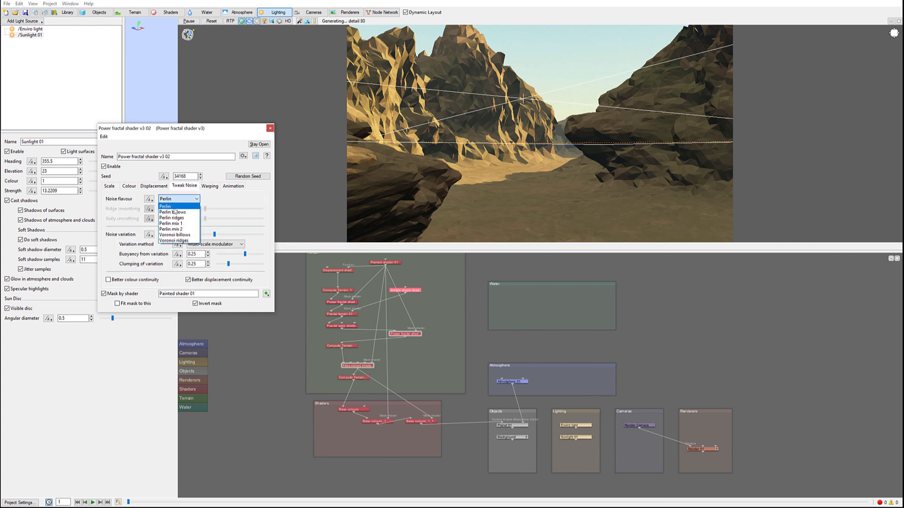
pyautogui.click(172, 212)
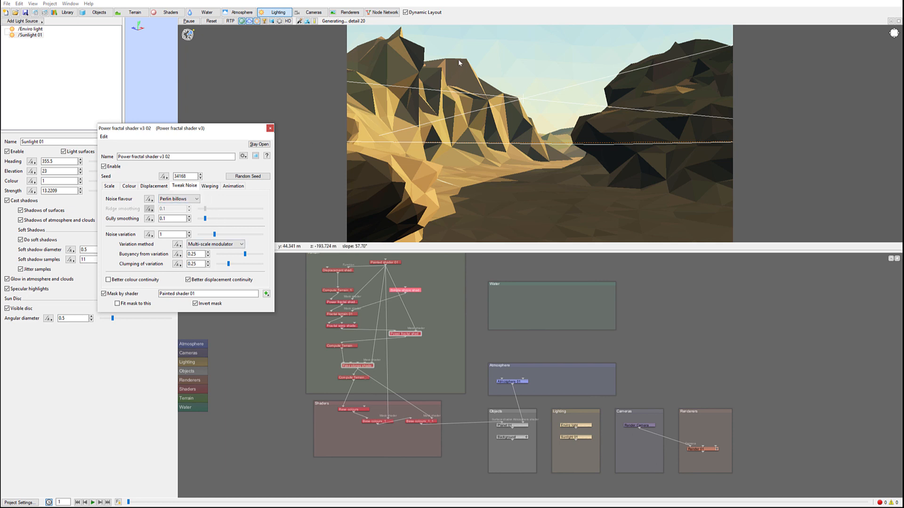
pyautogui.click(231, 21)
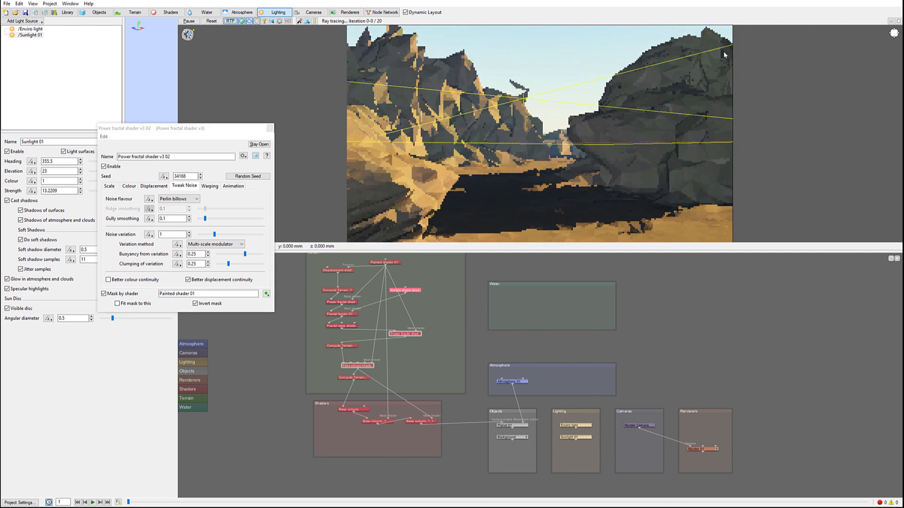
pyautogui.click(230, 21)
pyautogui.click(186, 198)
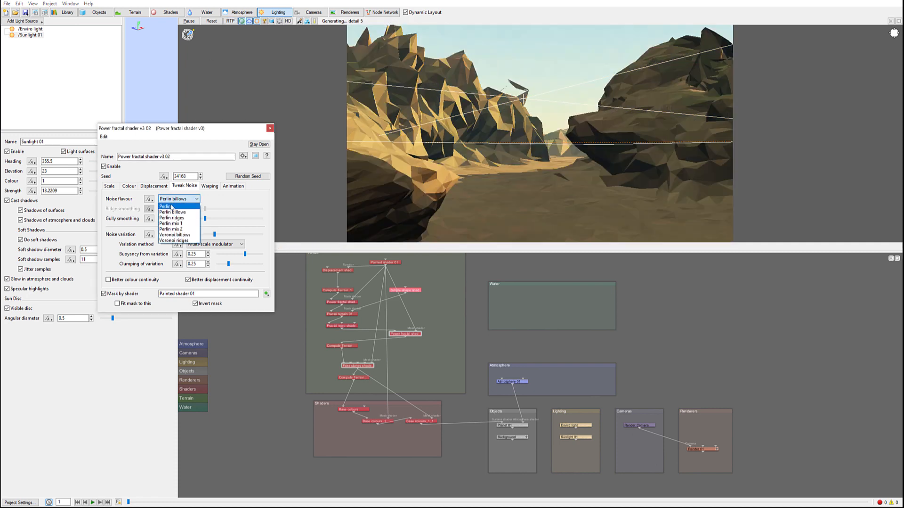
pyautogui.click(175, 207)
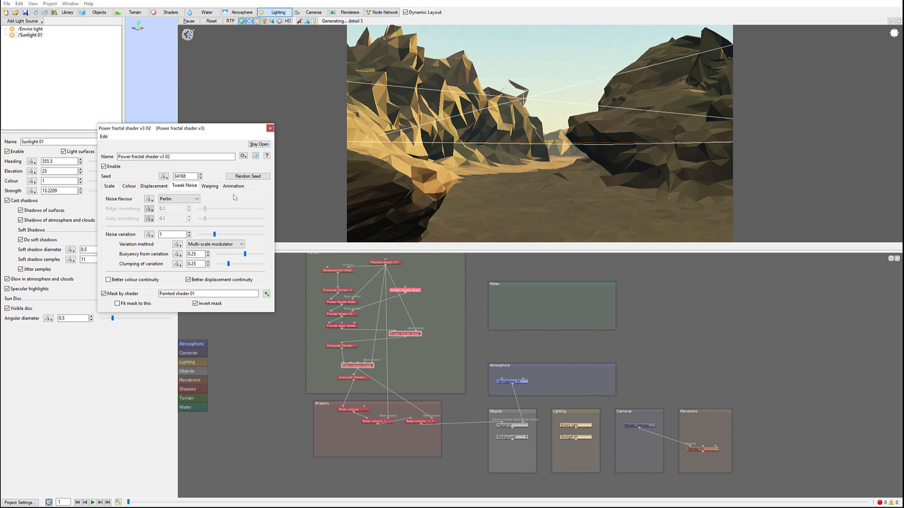
# - Reduce the displacement roughness of Power fractal shader v3 02 to 0.4125 and move its node closer to the Fractal warp shader
pyautogui.click(153, 186)
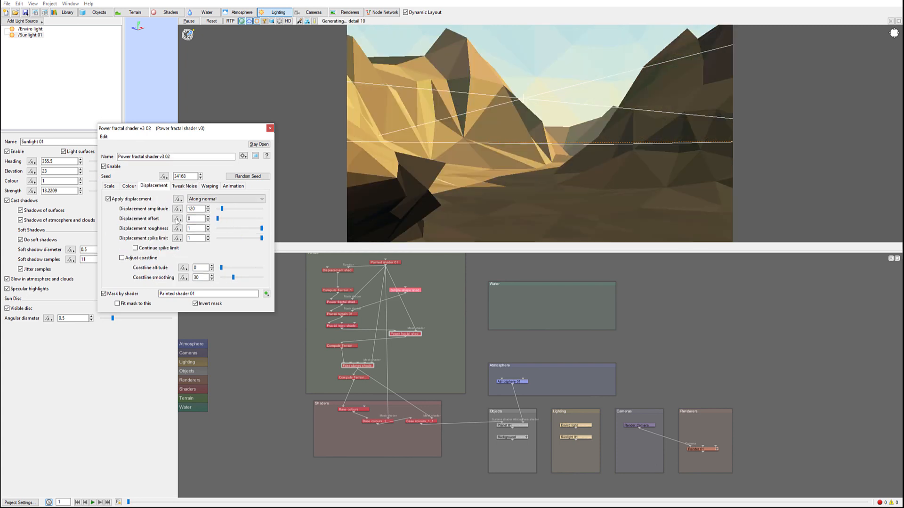
pyautogui.moveTo(263, 233); pyautogui.dragTo(251, 232)
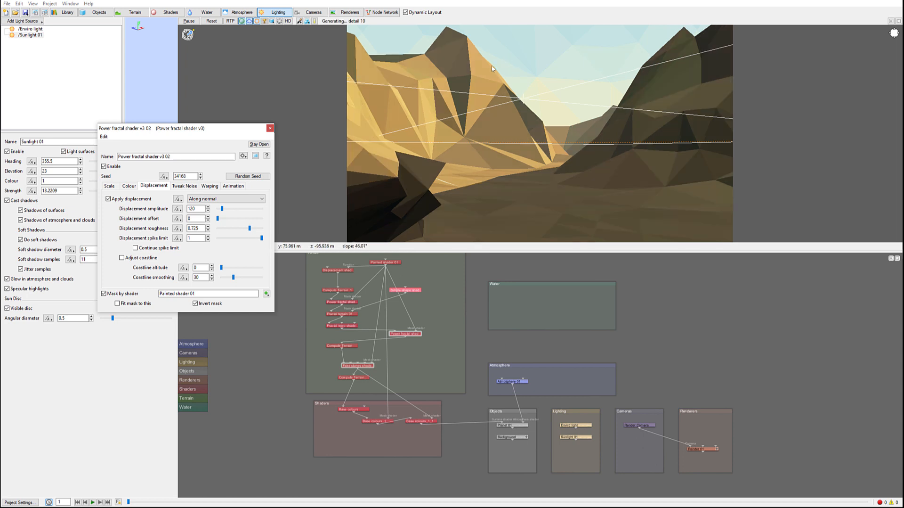
pyautogui.moveTo(249, 227); pyautogui.dragTo(237, 230)
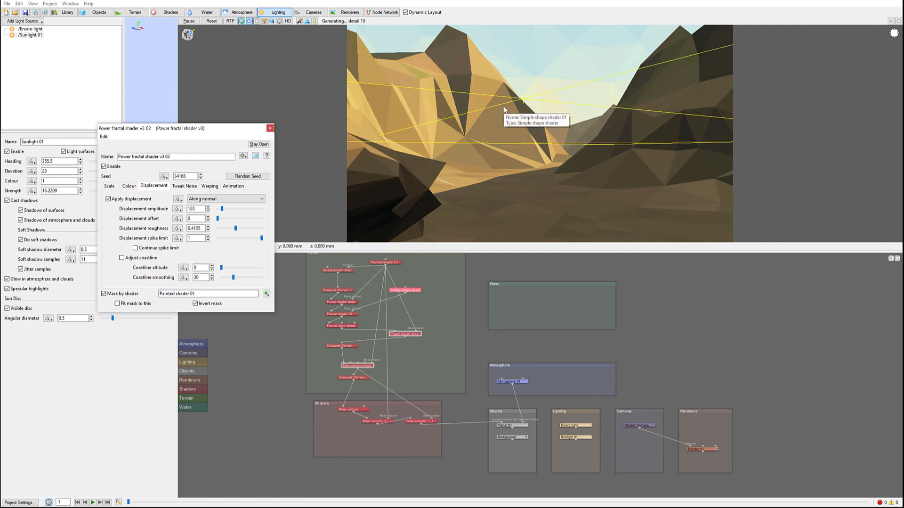
pyautogui.click(129, 187)
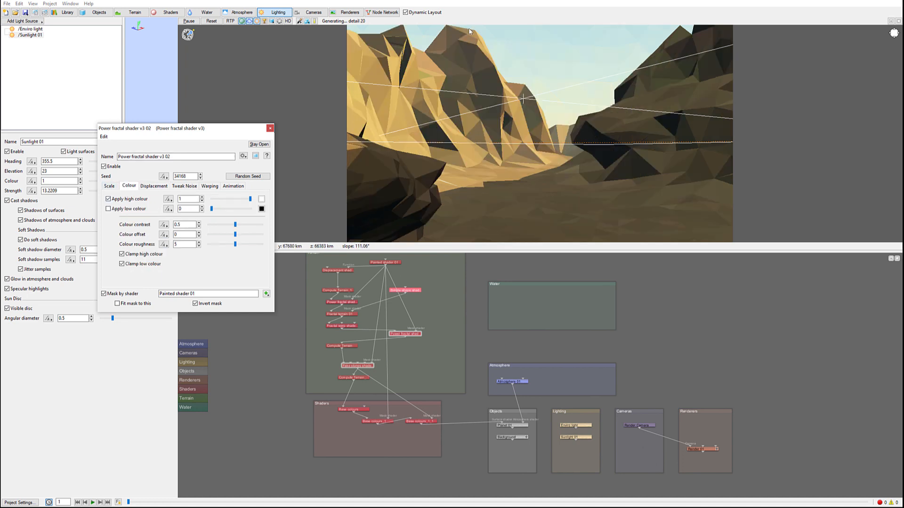
pyautogui.moveTo(406, 333); pyautogui.dragTo(388, 335)
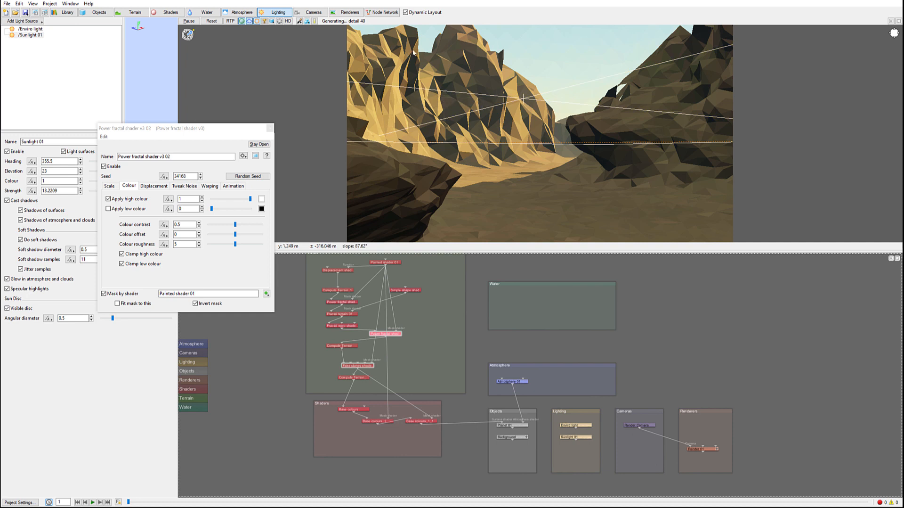
# - Try a displacement amplitude of 100 on Power fractal shader v3 02, set it to 50, and save the project
pyautogui.click(154, 185)
pyautogui.doubleClick(195, 209)
pyautogui.write('100')
pyautogui.press('Return')
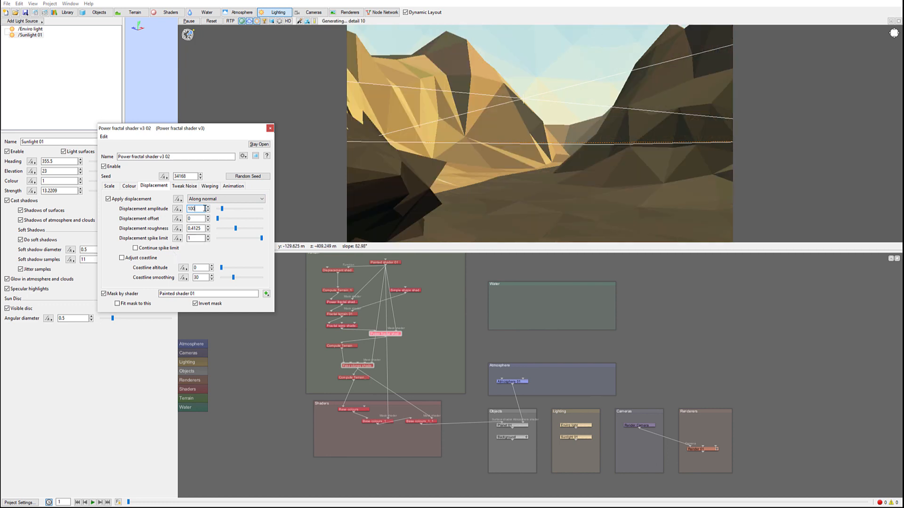
pyautogui.doubleClick(193, 208)
pyautogui.write('50')
pyautogui.press('Return')
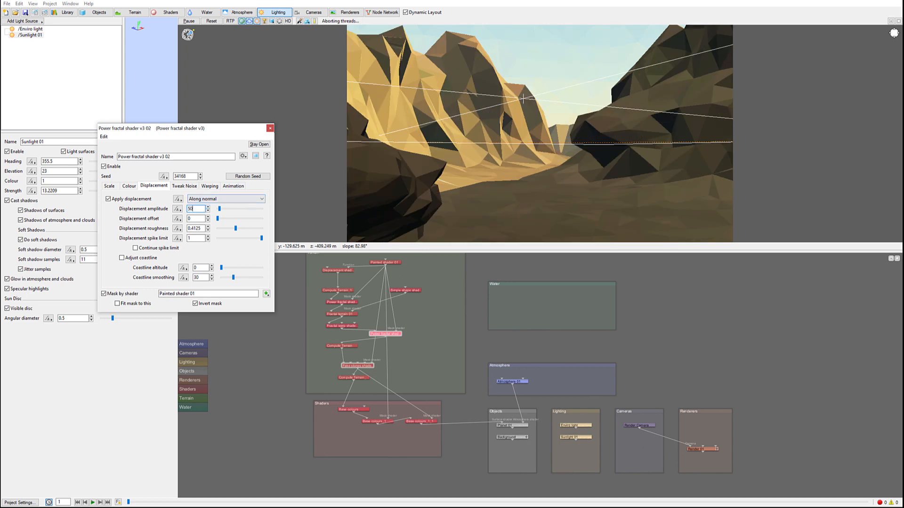
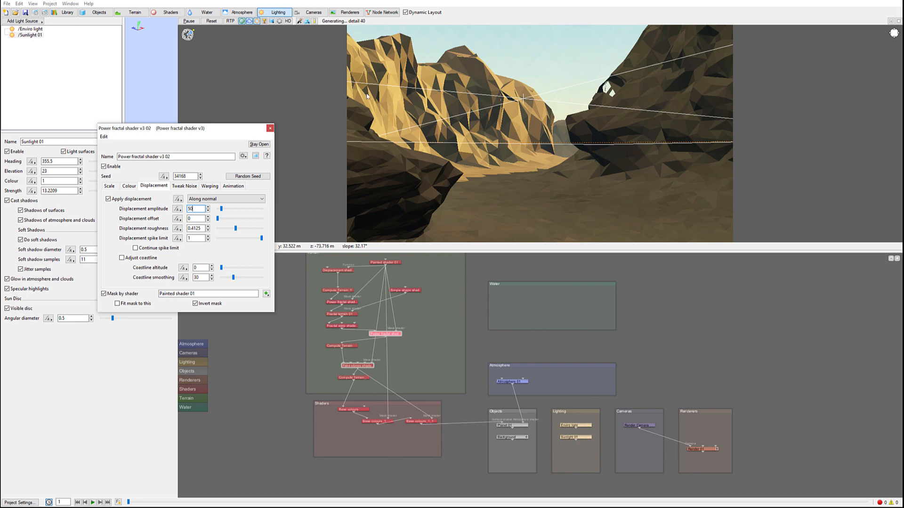
pyautogui.click(25, 13)
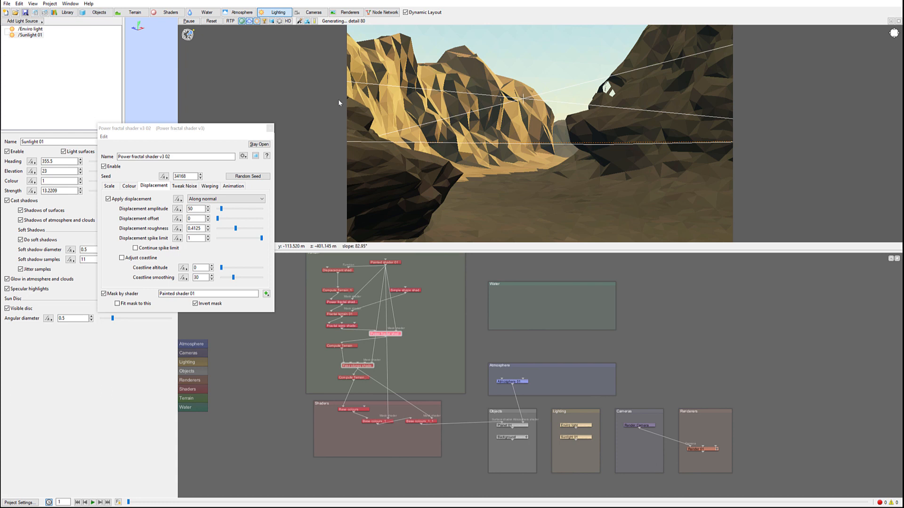
pyautogui.click(270, 128)
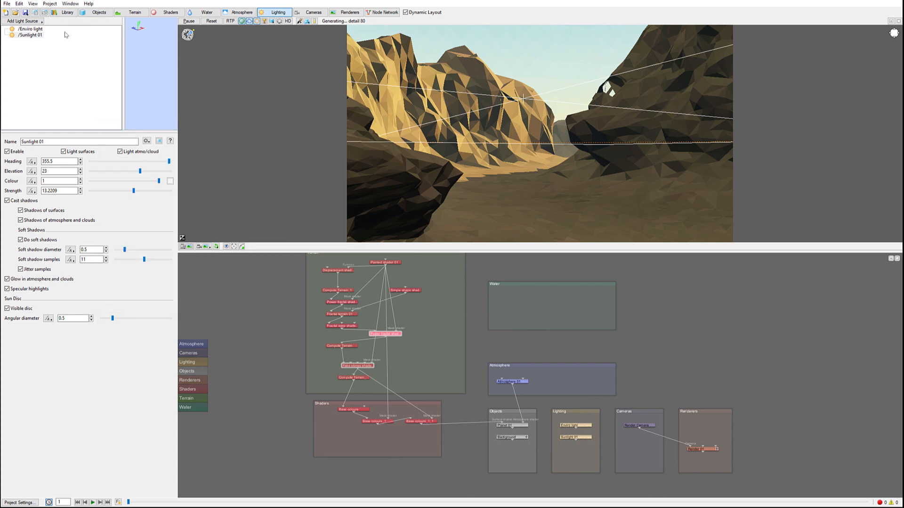
# - Run a 1920x1080 test render to check the rock walls, stop it partway, and close the render view
pyautogui.click(36, 13)
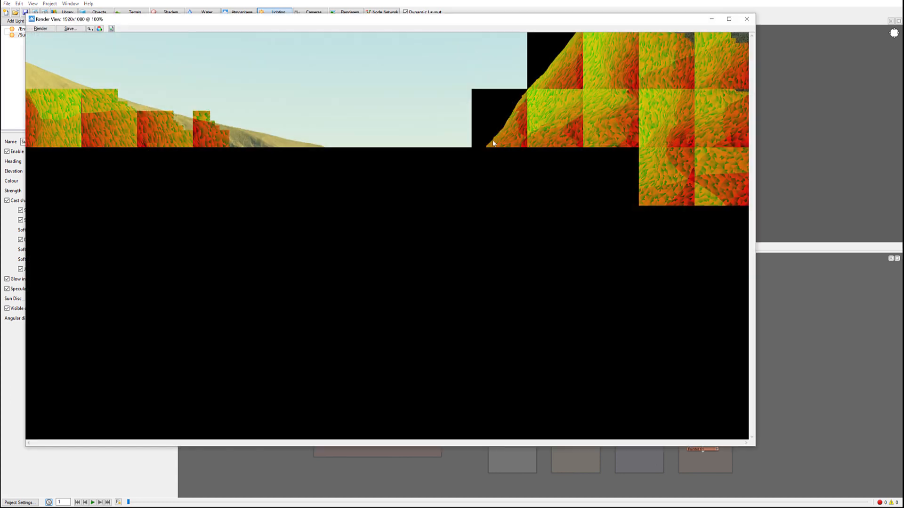
pyautogui.click(47, 28)
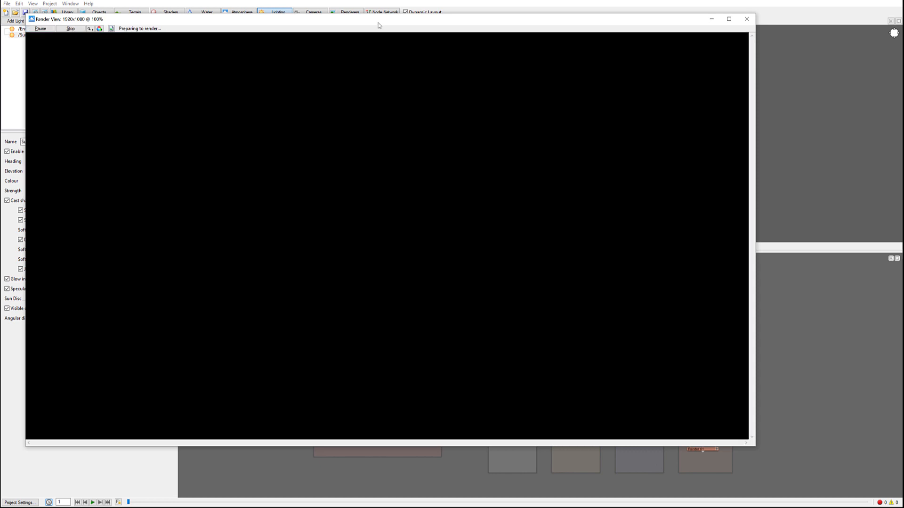
pyautogui.moveTo(372, 18); pyautogui.dragTo(476, 32)
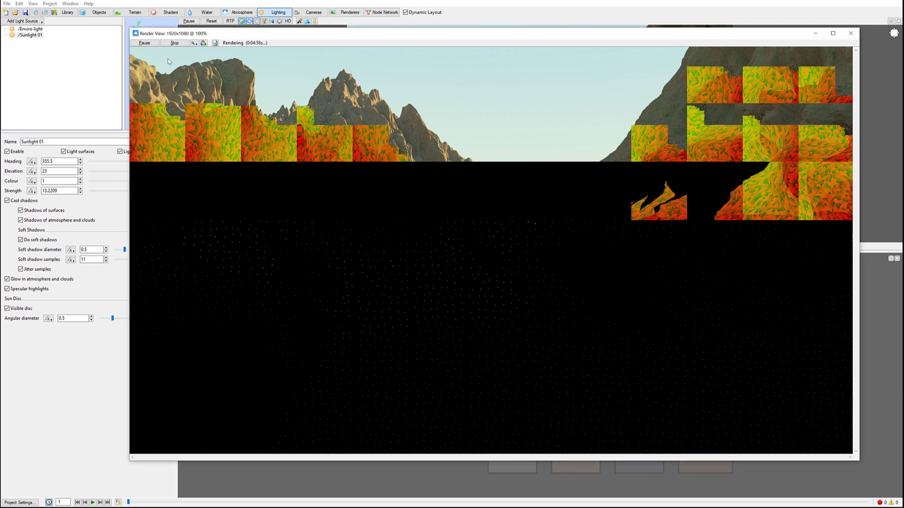
pyautogui.click(175, 42)
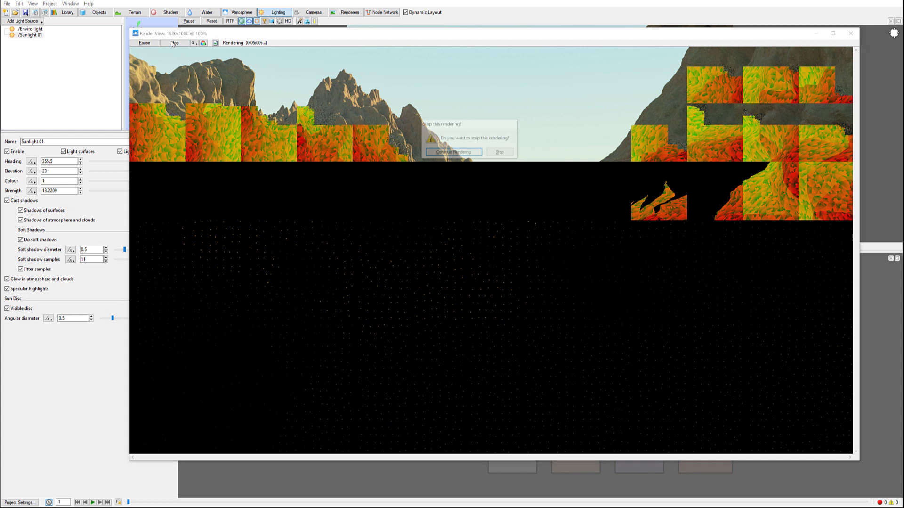
pyautogui.click(502, 152)
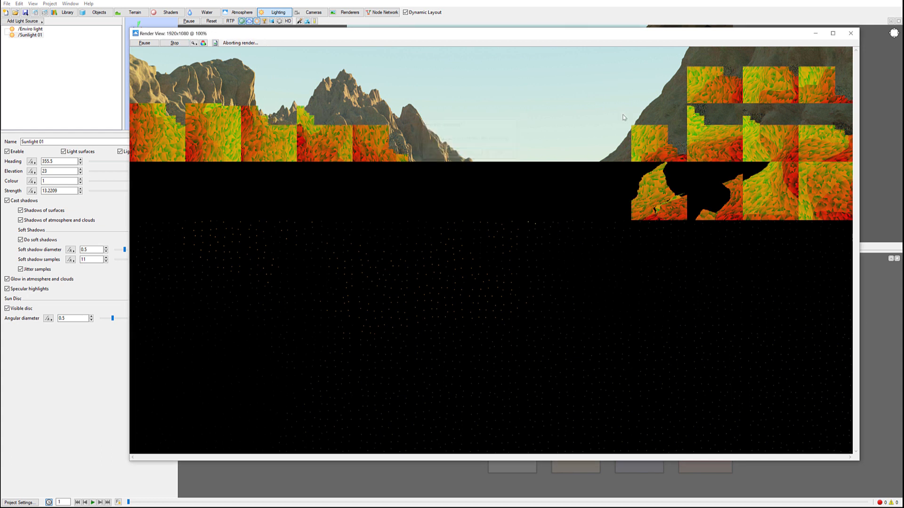
pyautogui.click(850, 33)
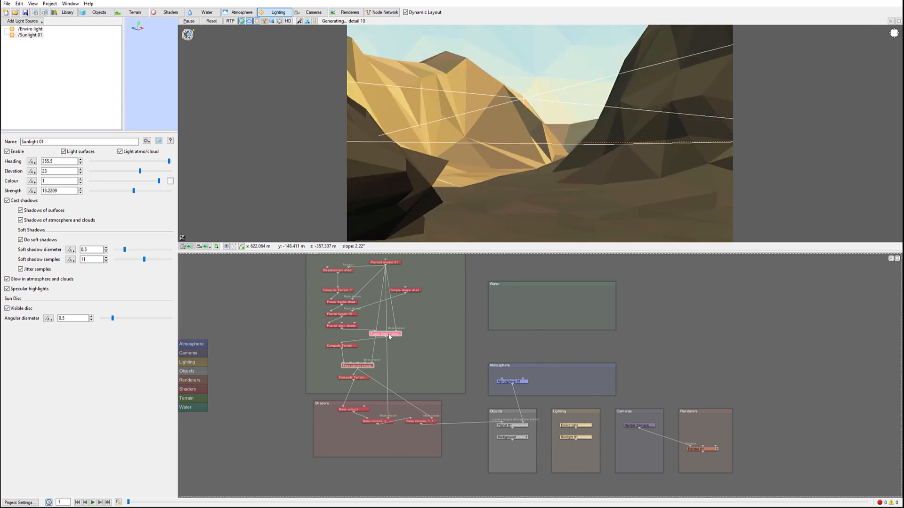
# - Reopen the settings of Power fractal shader v3 02 and set its displacement amplitude to 15
pyautogui.doubleClick(397, 335)
pyautogui.click(168, 199)
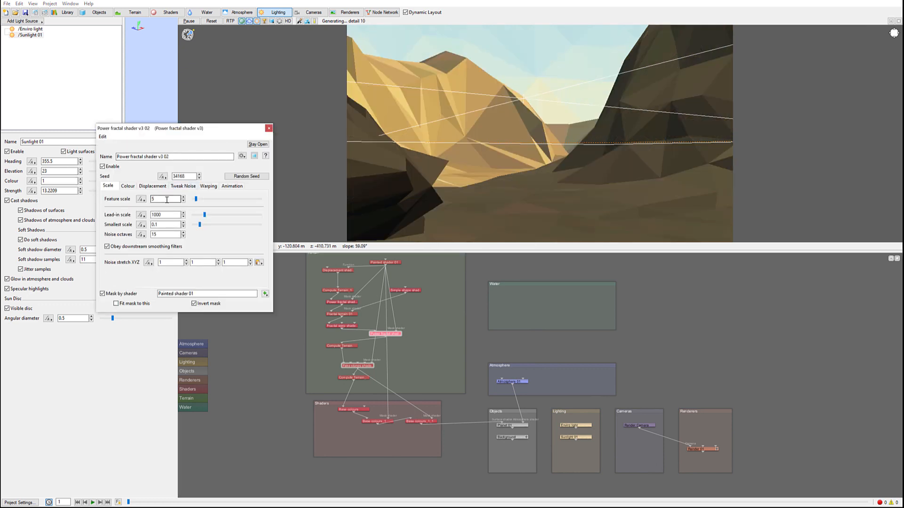
pyautogui.click(151, 186)
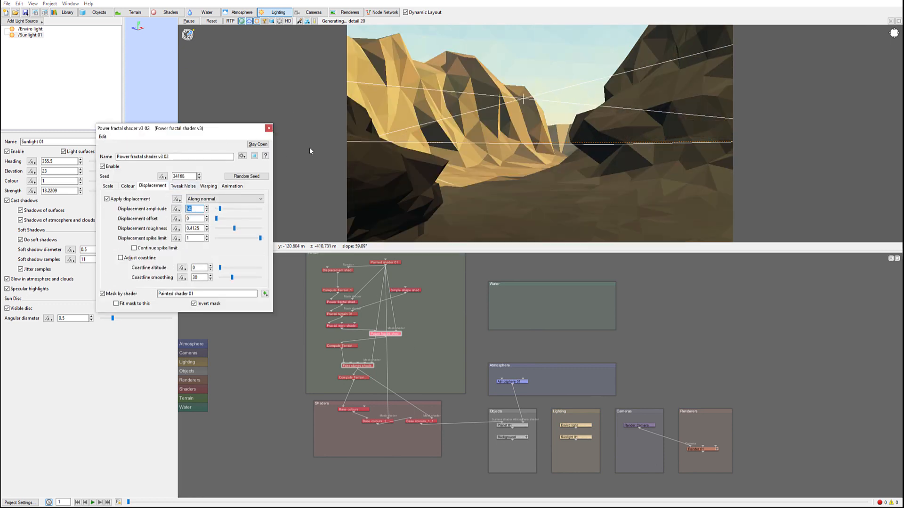
pyautogui.write('15')
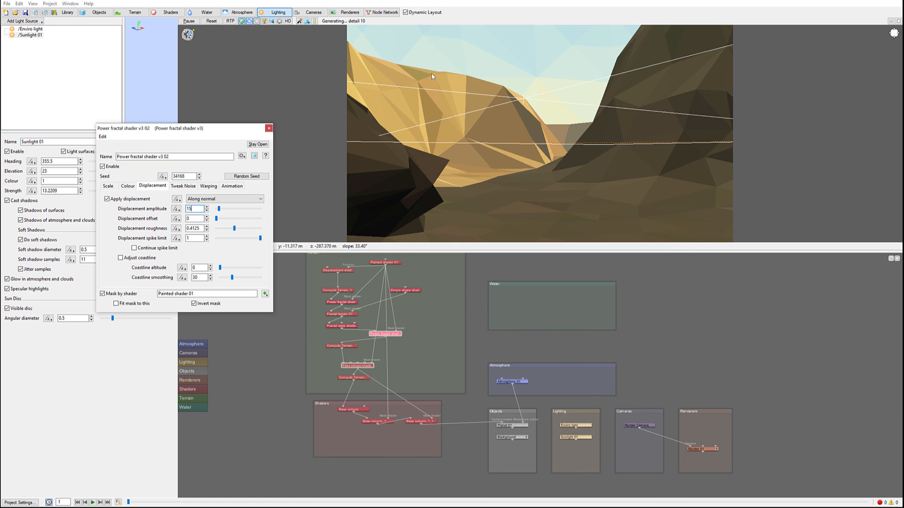
# - Raise the lead-in scale of Power fractal shader v3 02 to 3906.25 and set its feature scale to 6
pyautogui.click(108, 187)
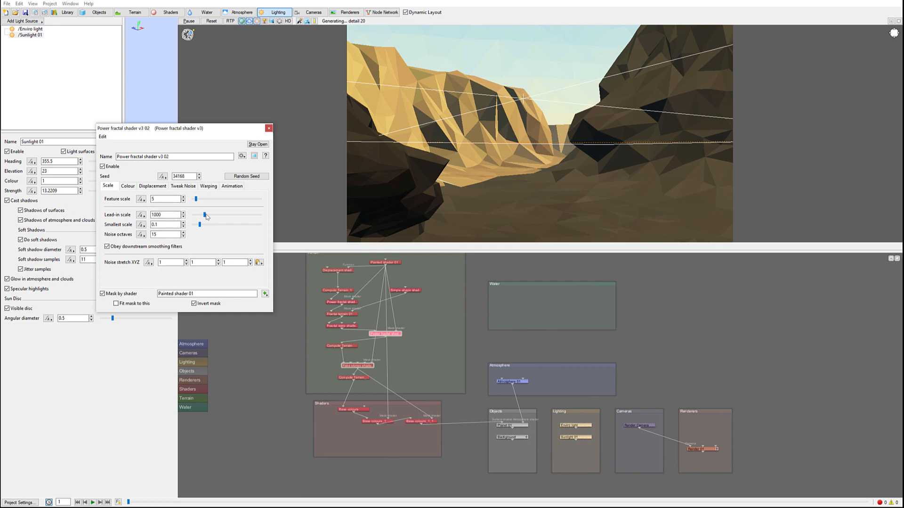
pyautogui.moveTo(205, 216); pyautogui.dragTo(211, 216)
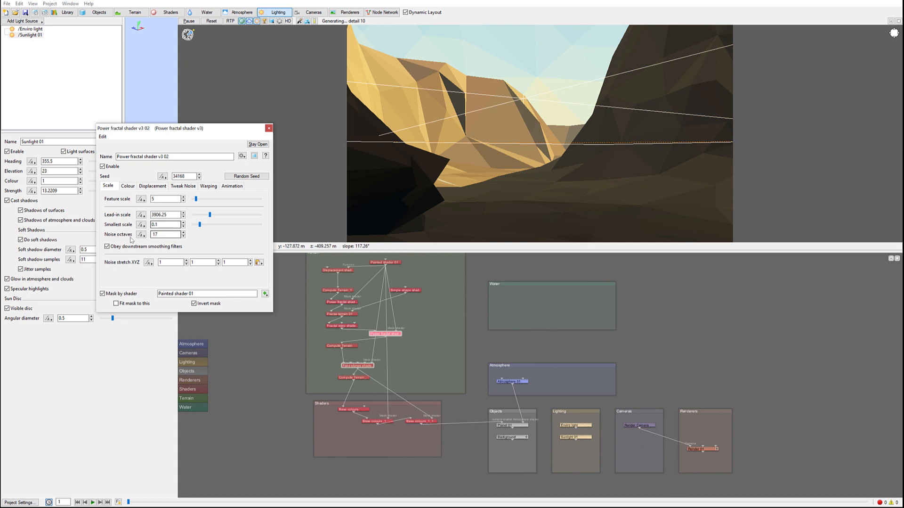
pyautogui.doubleClick(161, 198)
pyautogui.write('6')
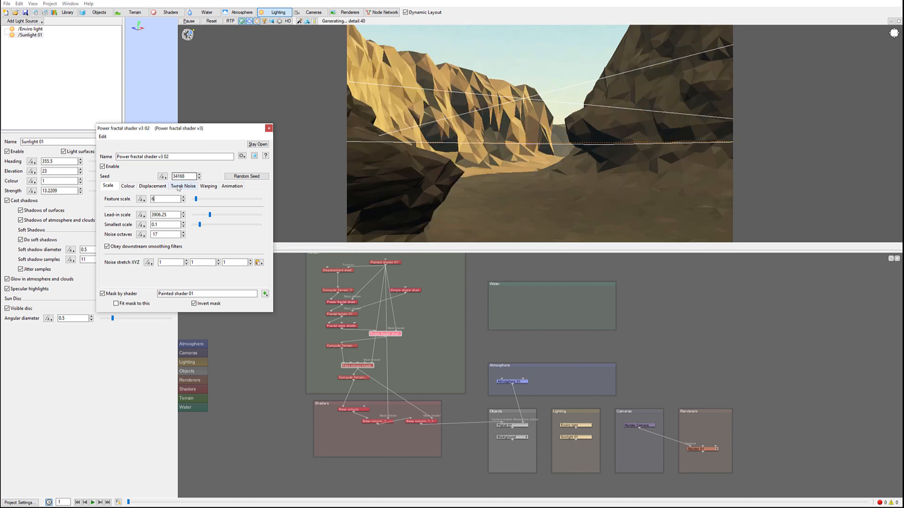
# - Adjust the displacement amplitude of Power fractal shader v3 02 and close its settings
pyautogui.click(153, 186)
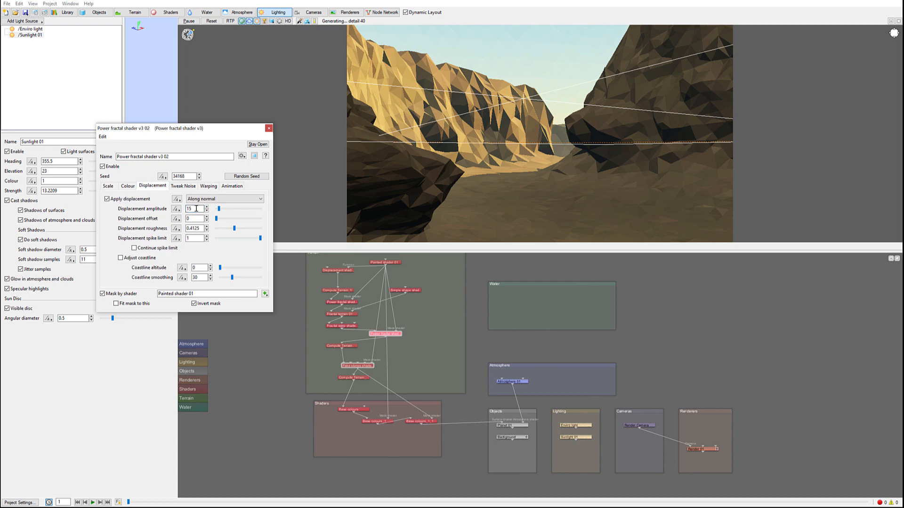
pyautogui.write('0')
pyautogui.click(269, 128)
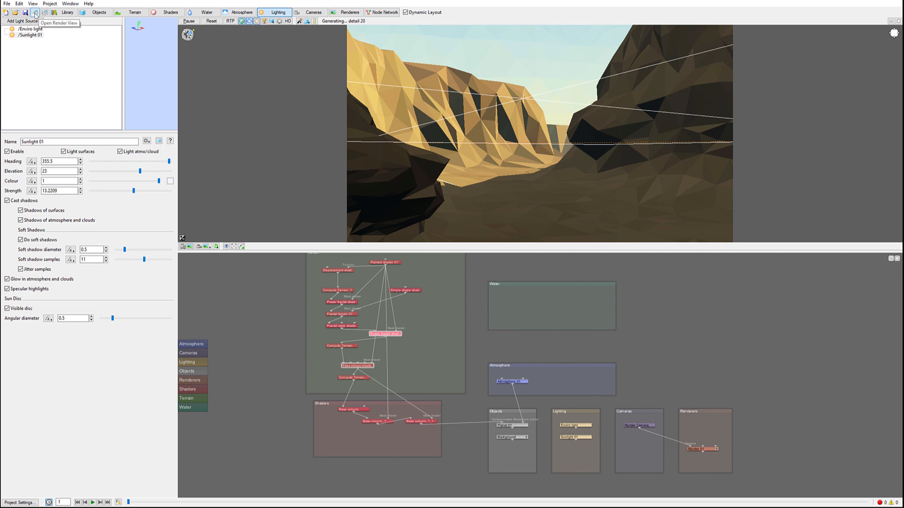
# - Run a full 1920x1080 render of the canyon and close the render view when it finishes
pyautogui.click(25, 13)
pyautogui.click(58, 13)
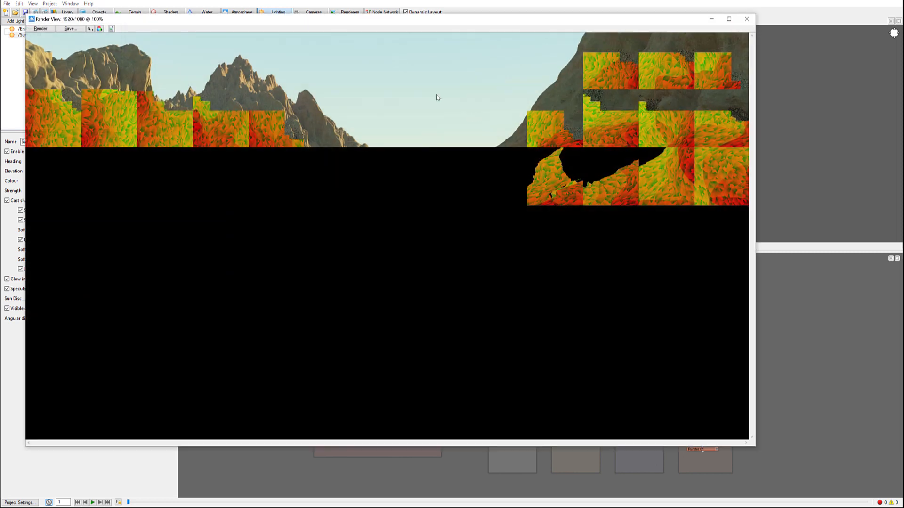
pyautogui.moveTo(416, 22); pyautogui.dragTo(494, 44)
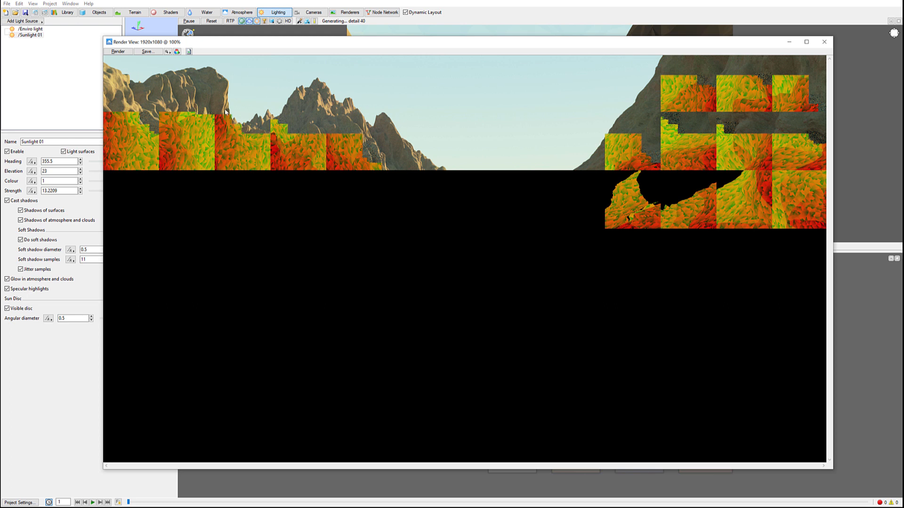
pyautogui.click(118, 52)
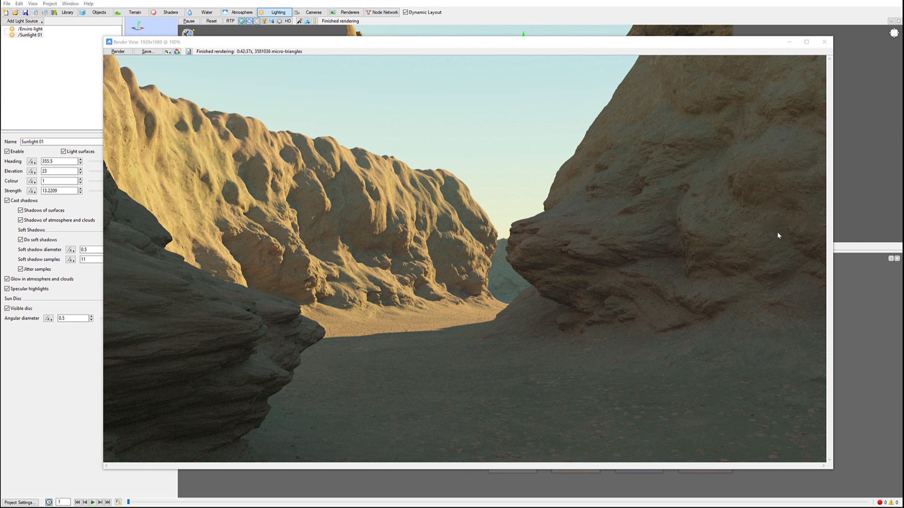
pyautogui.click(824, 42)
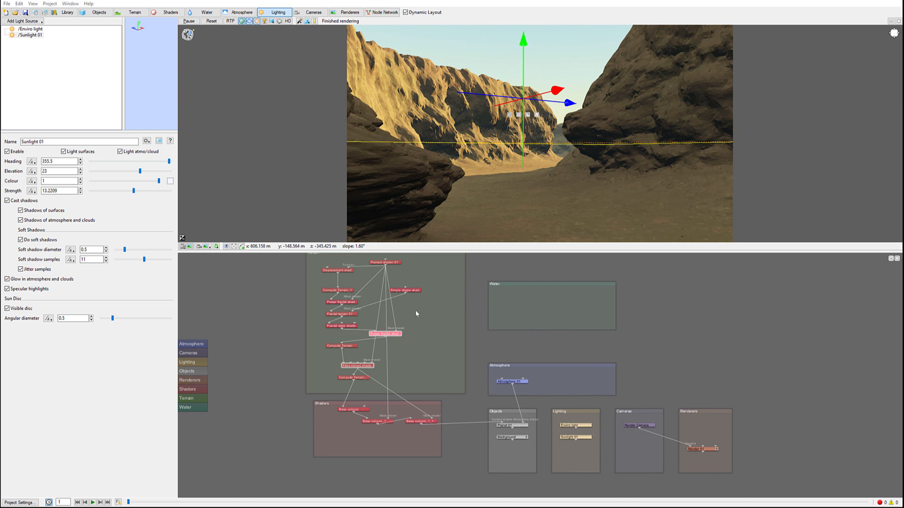
# - Open the settings of Power fractal shader v3 01 and set its noise flavour to Perlin
pyautogui.doubleClick(350, 273)
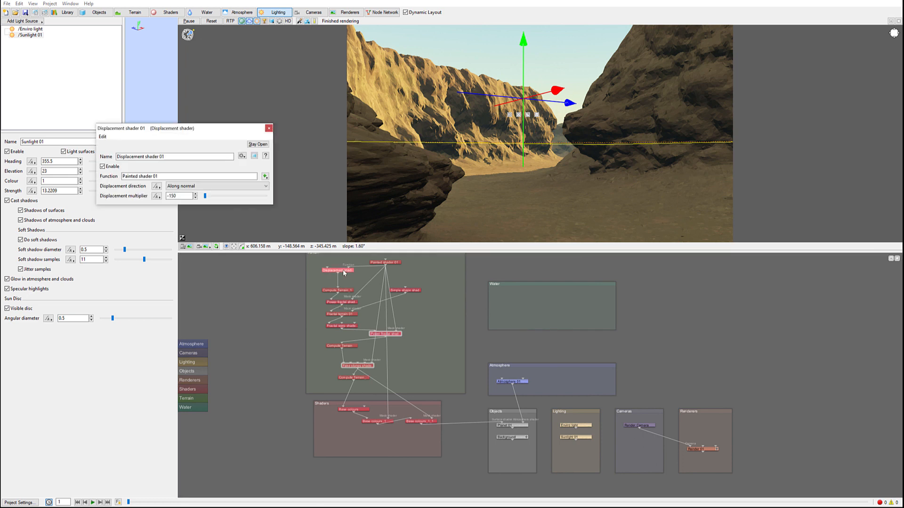
pyautogui.click(268, 127)
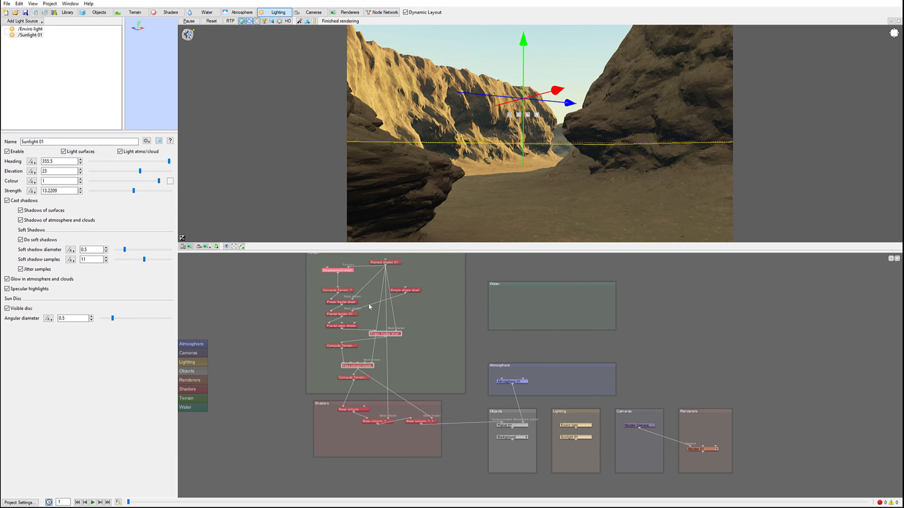
pyautogui.doubleClick(345, 301)
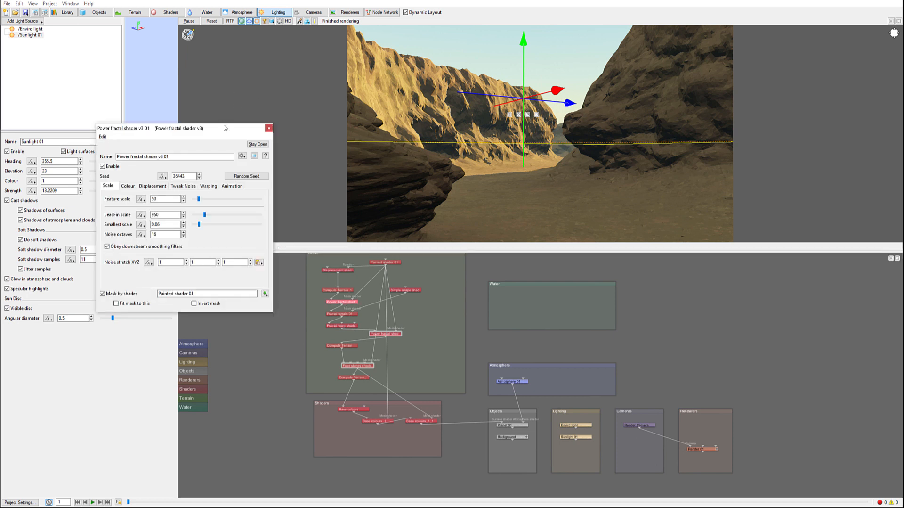
pyautogui.moveTo(227, 125); pyautogui.dragTo(309, 116)
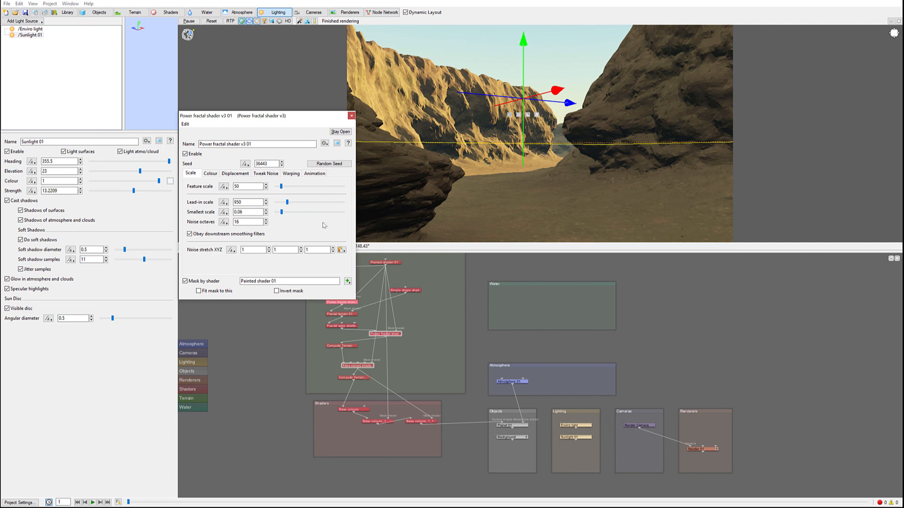
pyautogui.click(262, 174)
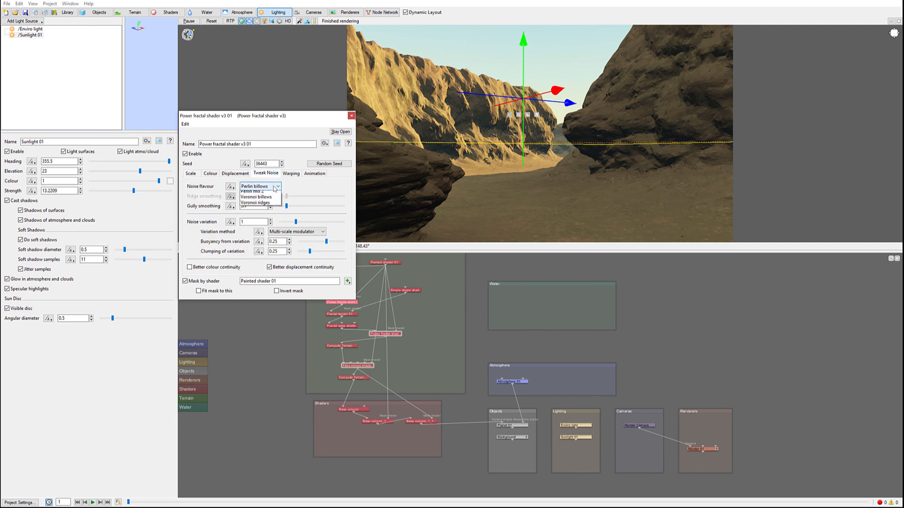
pyautogui.click(274, 188)
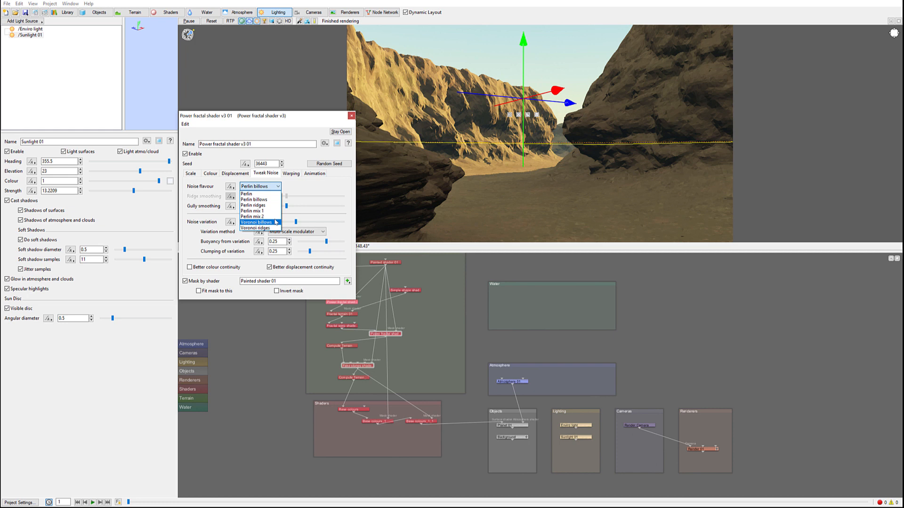
pyautogui.click(268, 193)
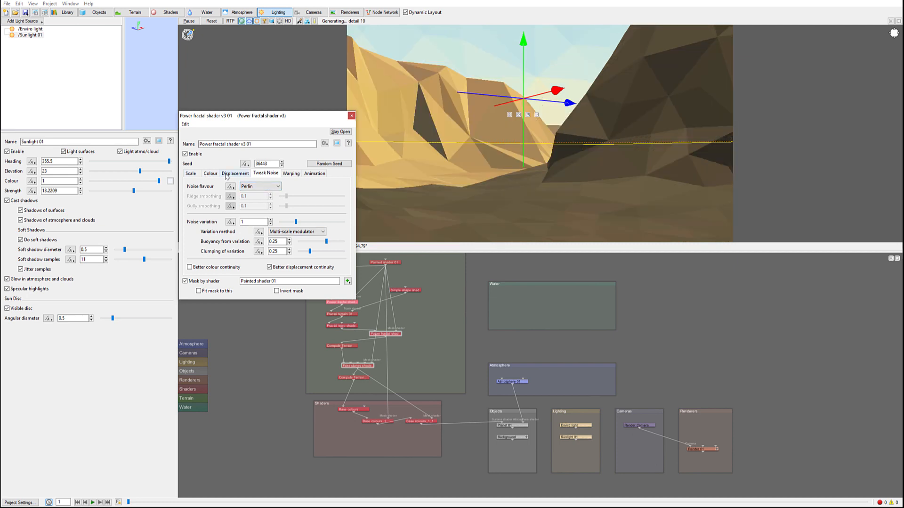
# - Set Power fractal shader v3 01 to feature scale 43.5806, lead-in scale 1809.57 and smallest scale 0.0100113
pyautogui.click(226, 174)
pyautogui.click(191, 172)
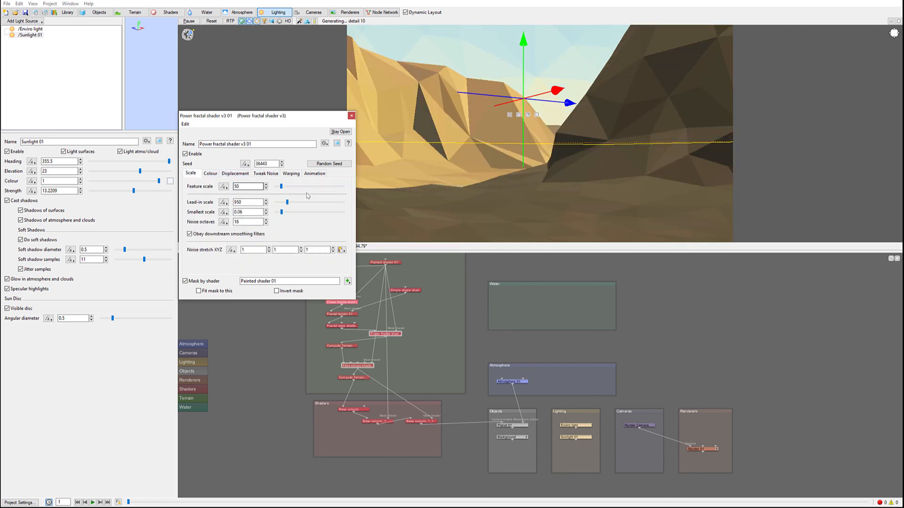
pyautogui.moveTo(281, 215)
pyautogui.mouseDown()
pyautogui.moveTo(279, 187)
pyautogui.moveTo(286, 204)
pyautogui.mouseUp()
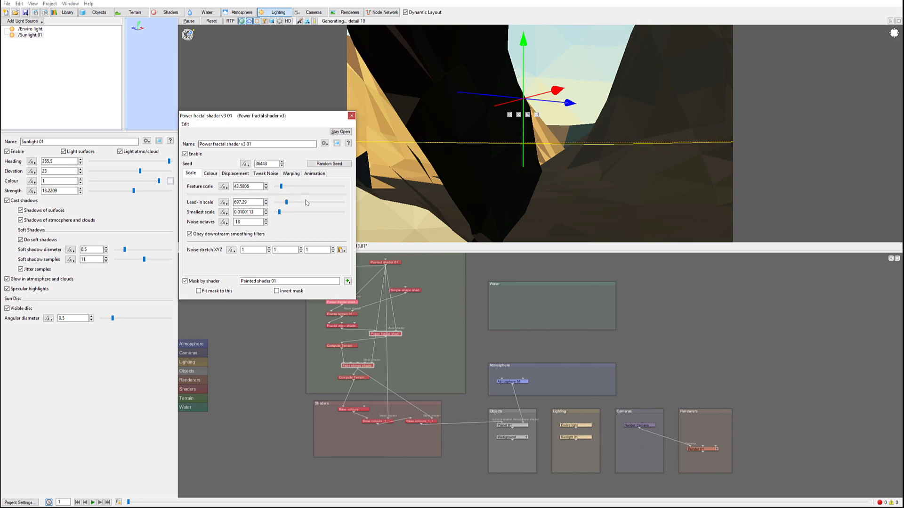
pyautogui.moveTo(287, 202); pyautogui.dragTo(290, 202)
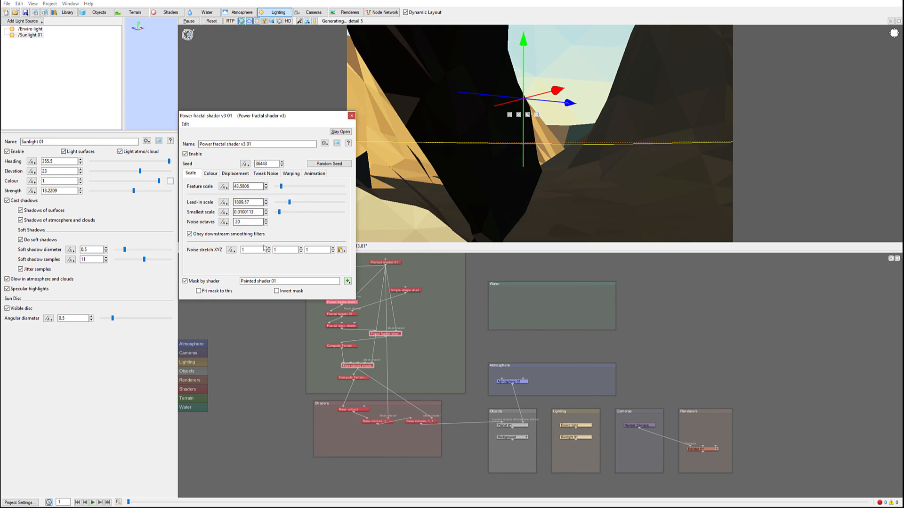
# - Try a noise stretch of 25 in X and 15 in Z on Power fractal shader v3 01
pyautogui.moveTo(589, 130); pyautogui.dragTo(542, 134)
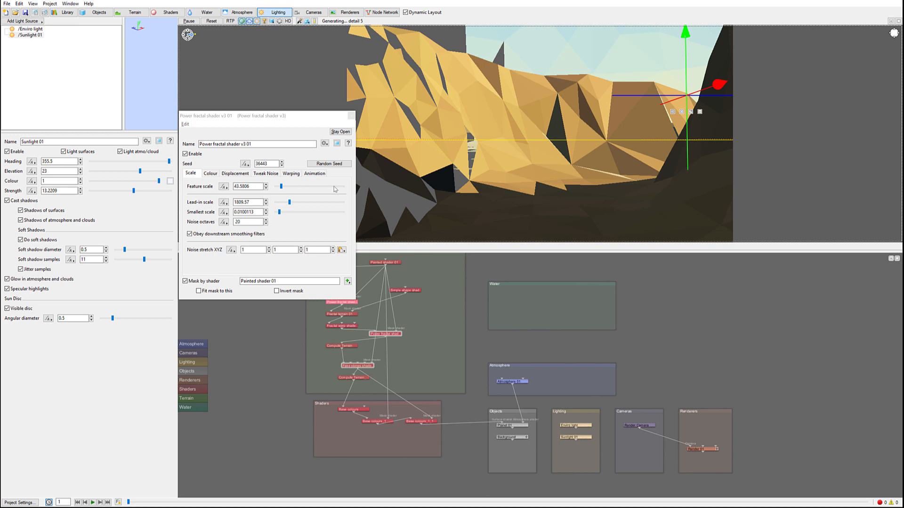
pyautogui.click(252, 247)
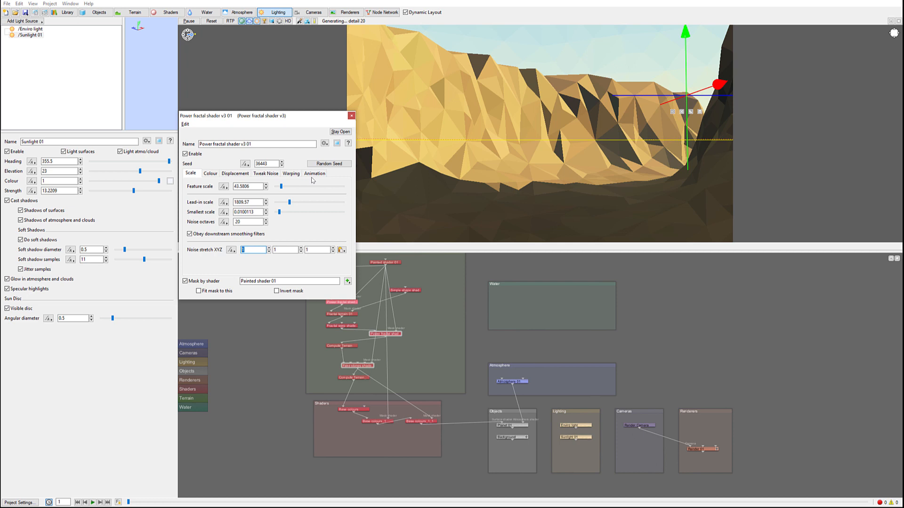
pyautogui.write('25')
pyautogui.moveTo(574, 97); pyautogui.dragTo(426, 91)
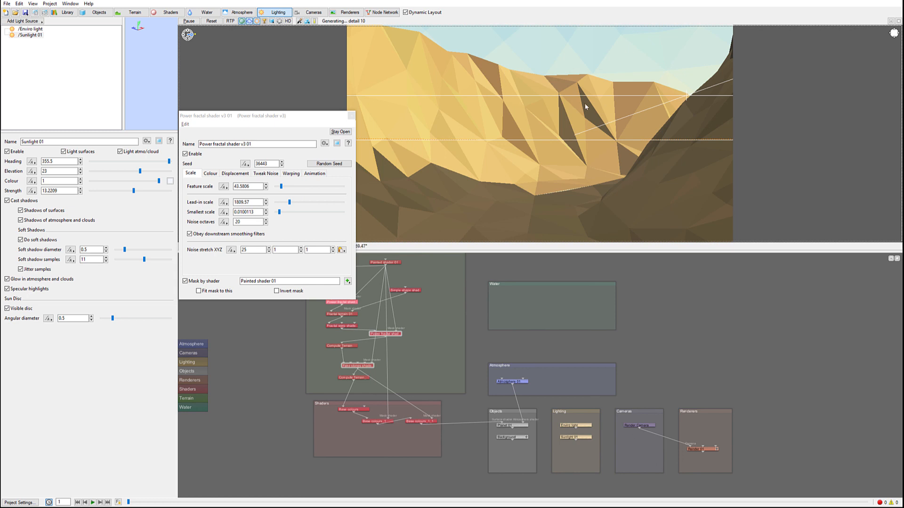
pyautogui.moveTo(584, 113); pyautogui.dragTo(701, 128)
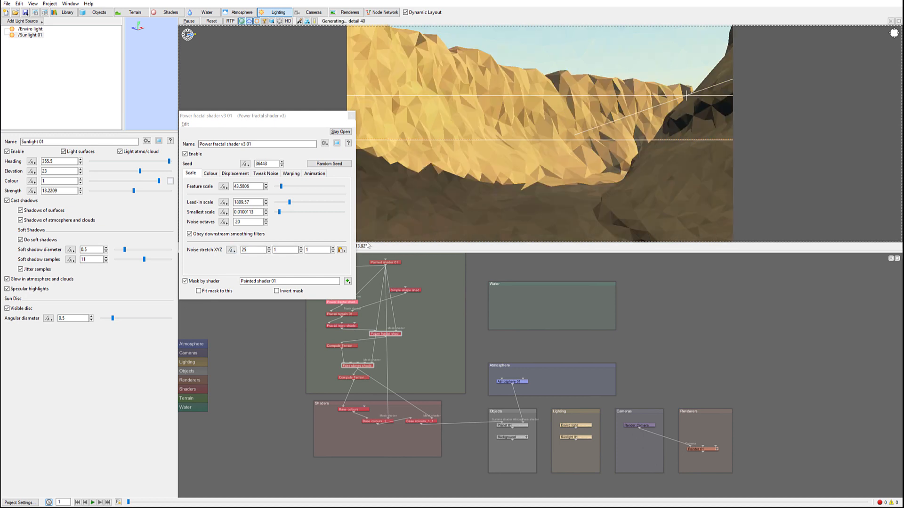
pyautogui.click(322, 249)
pyautogui.write('15')
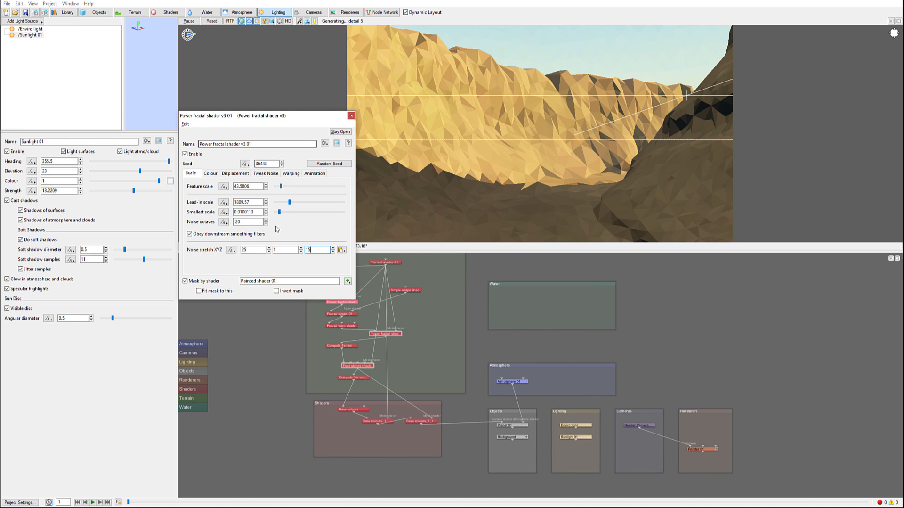
# - Set the noise stretch of Power fractal shader v3 01 to 10 in both X and Z
pyautogui.click(253, 249)
pyautogui.write('10')
pyautogui.click(317, 249)
pyautogui.write('10')
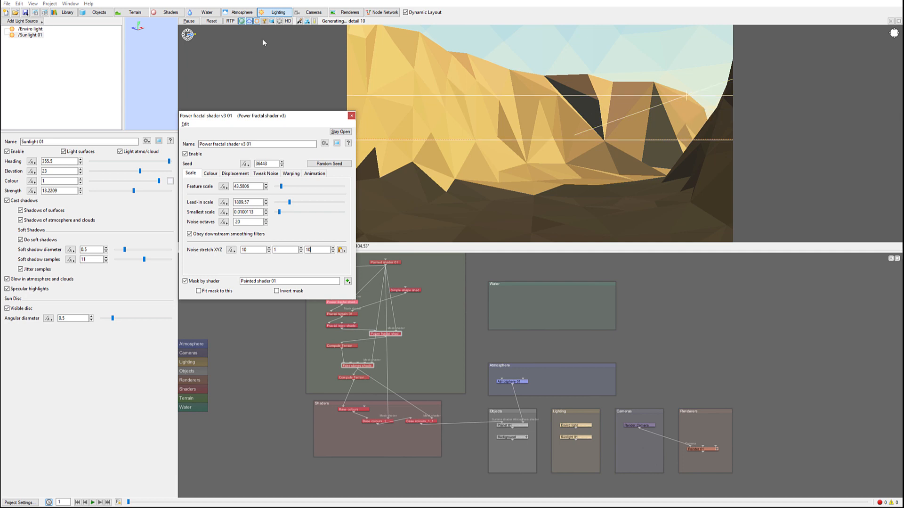
# - Examine the stretched canyon walls in the 3D preview without surface colours and atmosphere, and show the terrain shader list
pyautogui.click(630, 156)
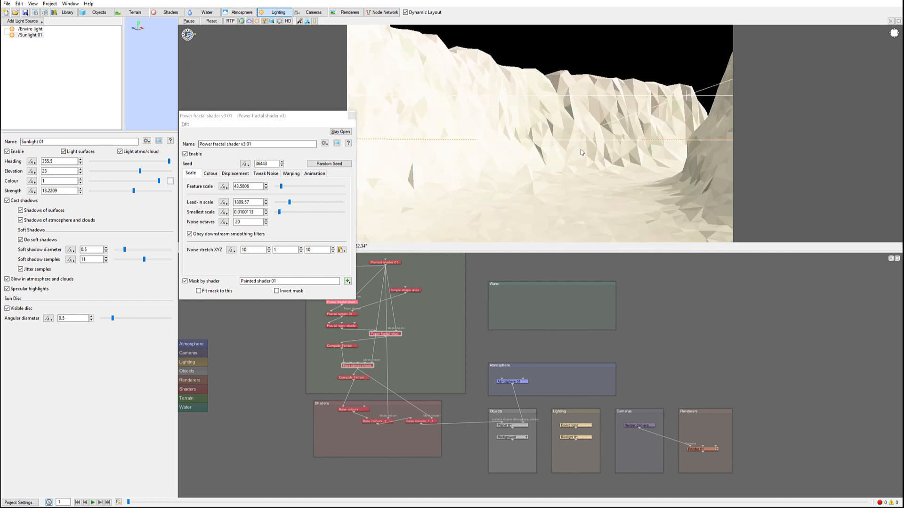
pyautogui.click(249, 21)
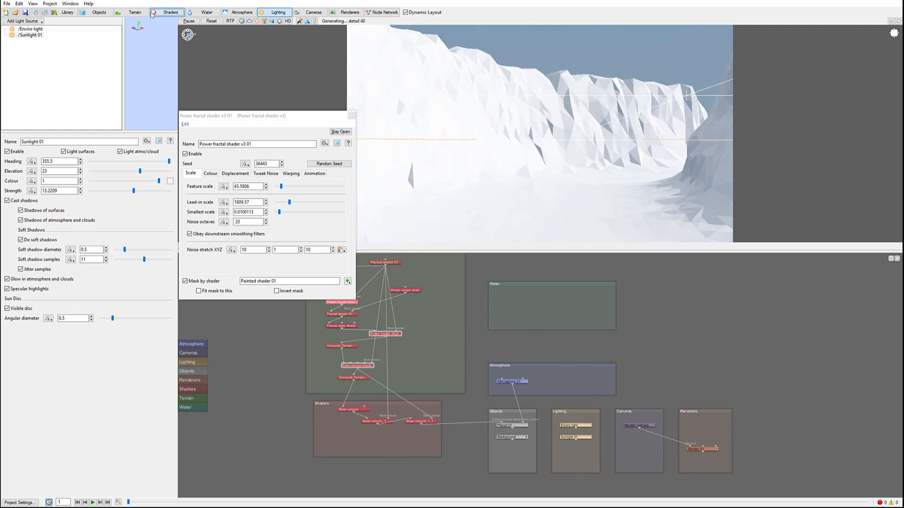
pyautogui.click(167, 12)
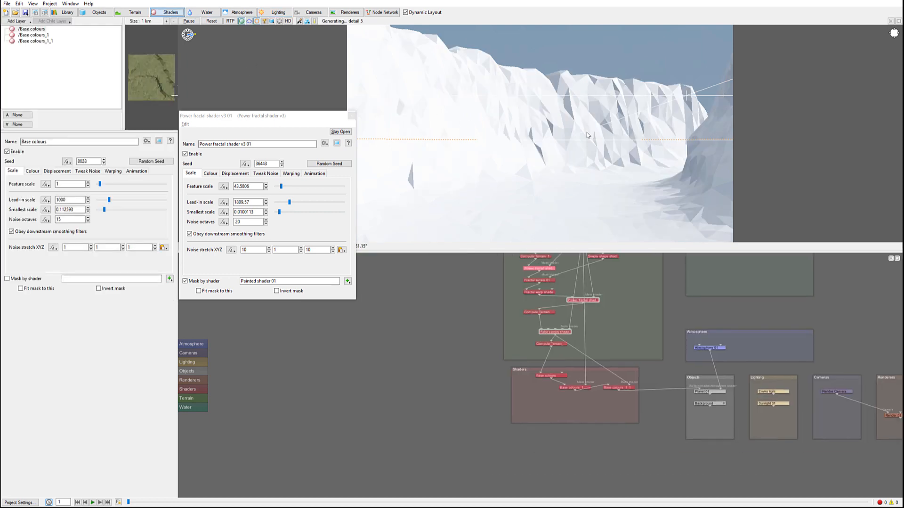
pyautogui.click(132, 12)
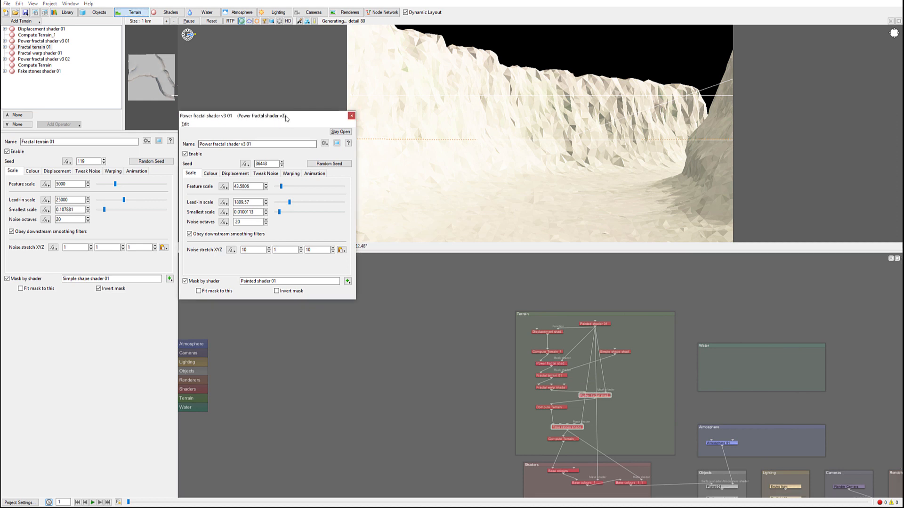
pyautogui.moveTo(282, 116); pyautogui.dragTo(300, 142)
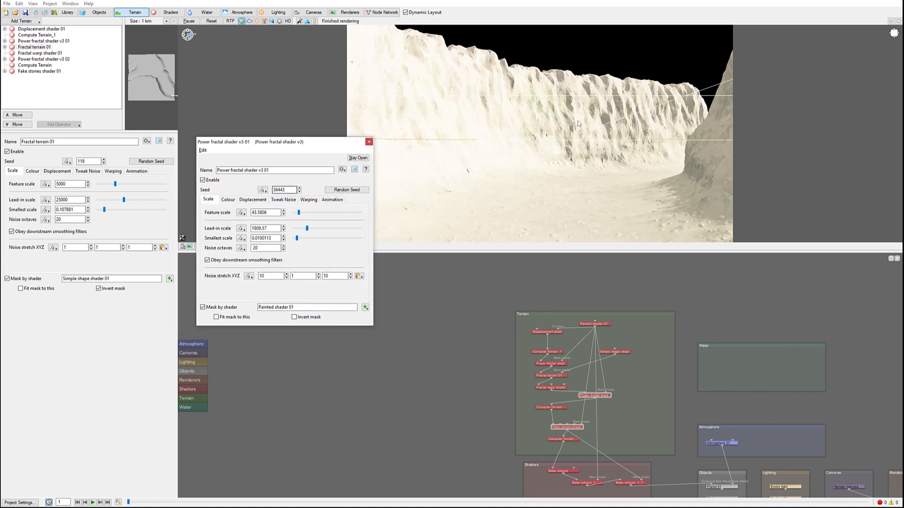